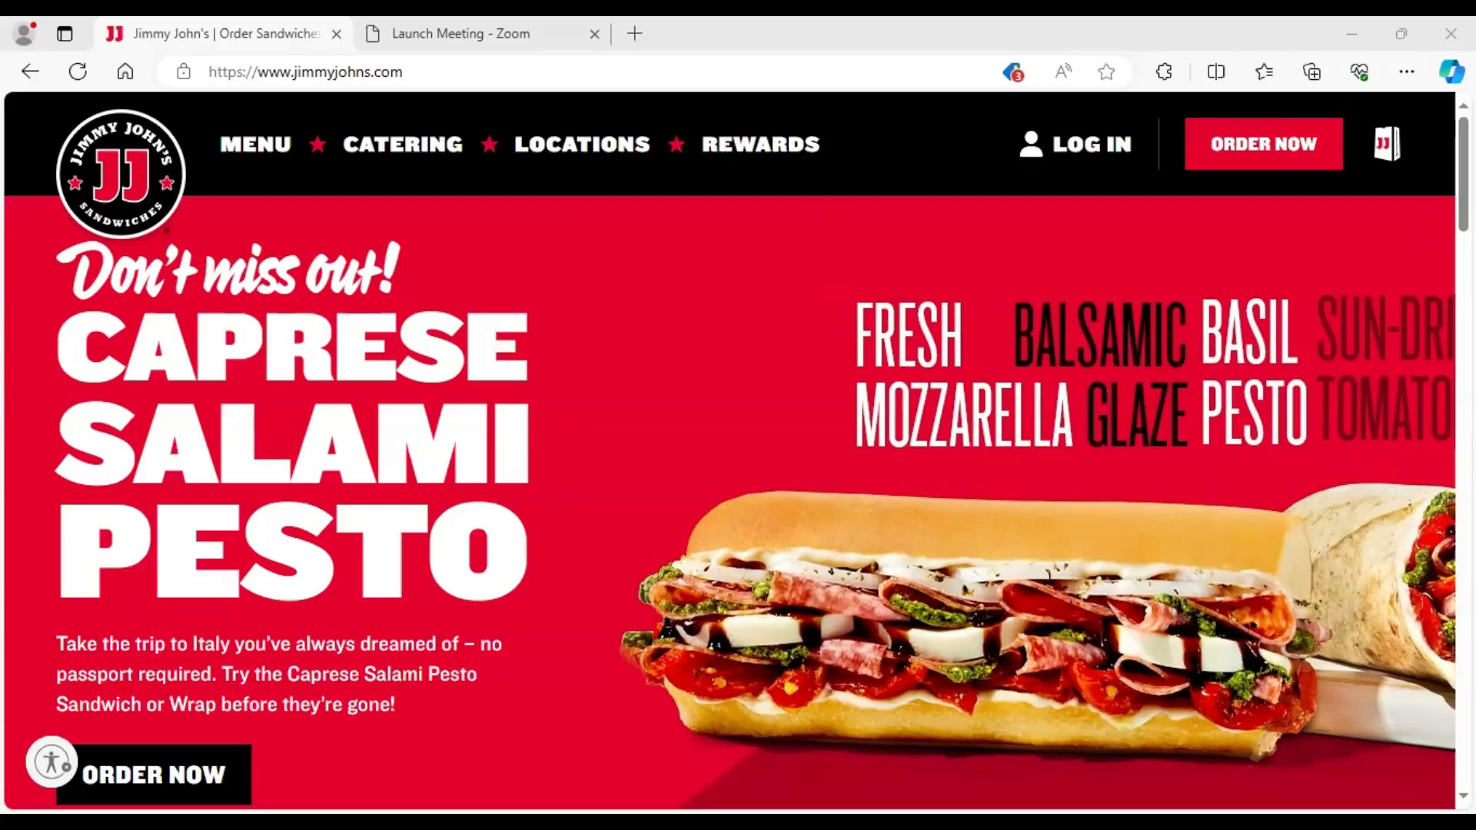
- Open the Jimmy John's Careers site from the page footer
scroll(1423, 368, down, 20)
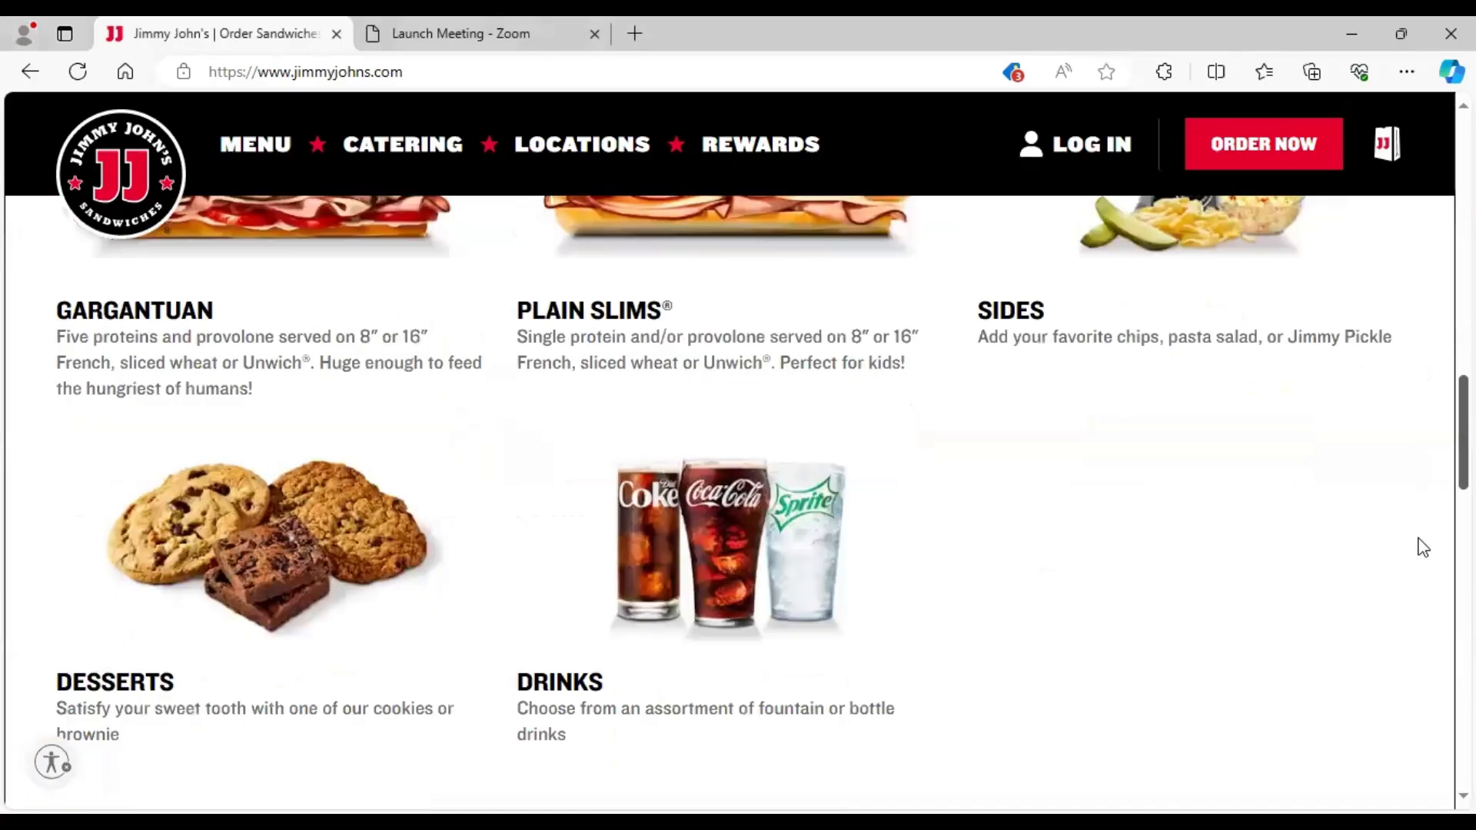
scroll(1403, 692, down, 5)
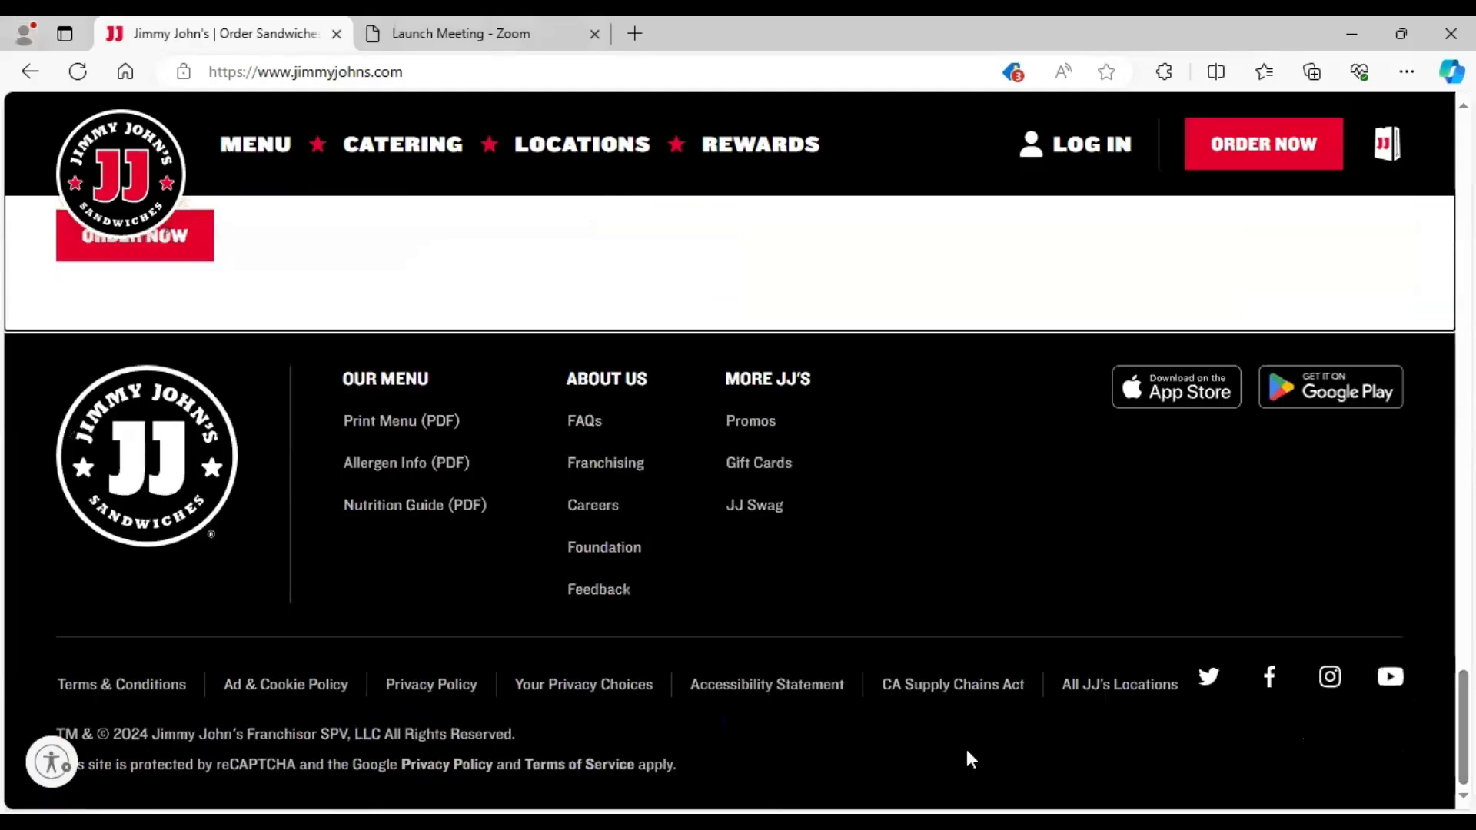
click(592, 505)
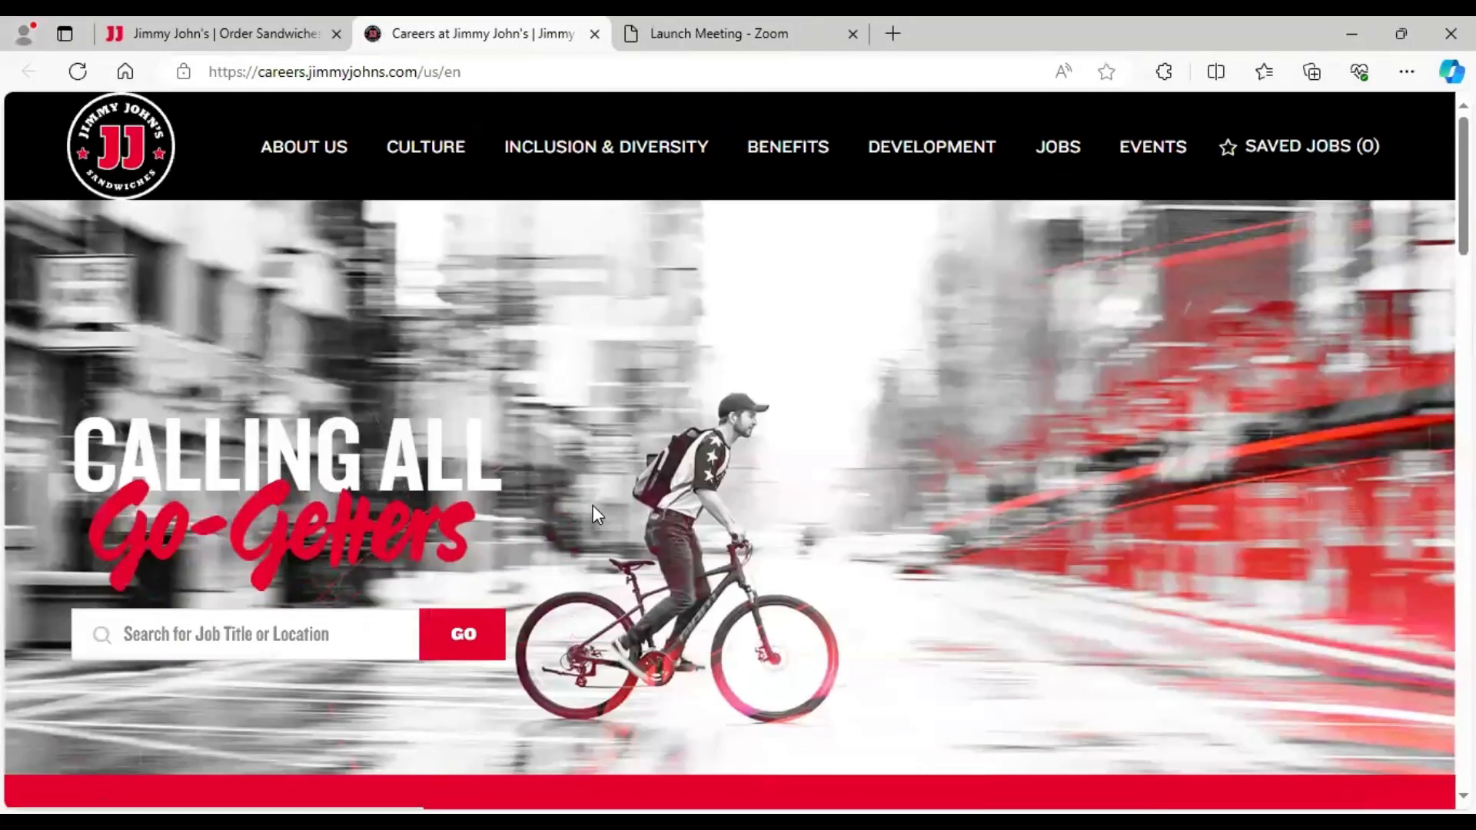
- Search for jobs near location 70806
scroll(295, 422, down, 2)
click(289, 432)
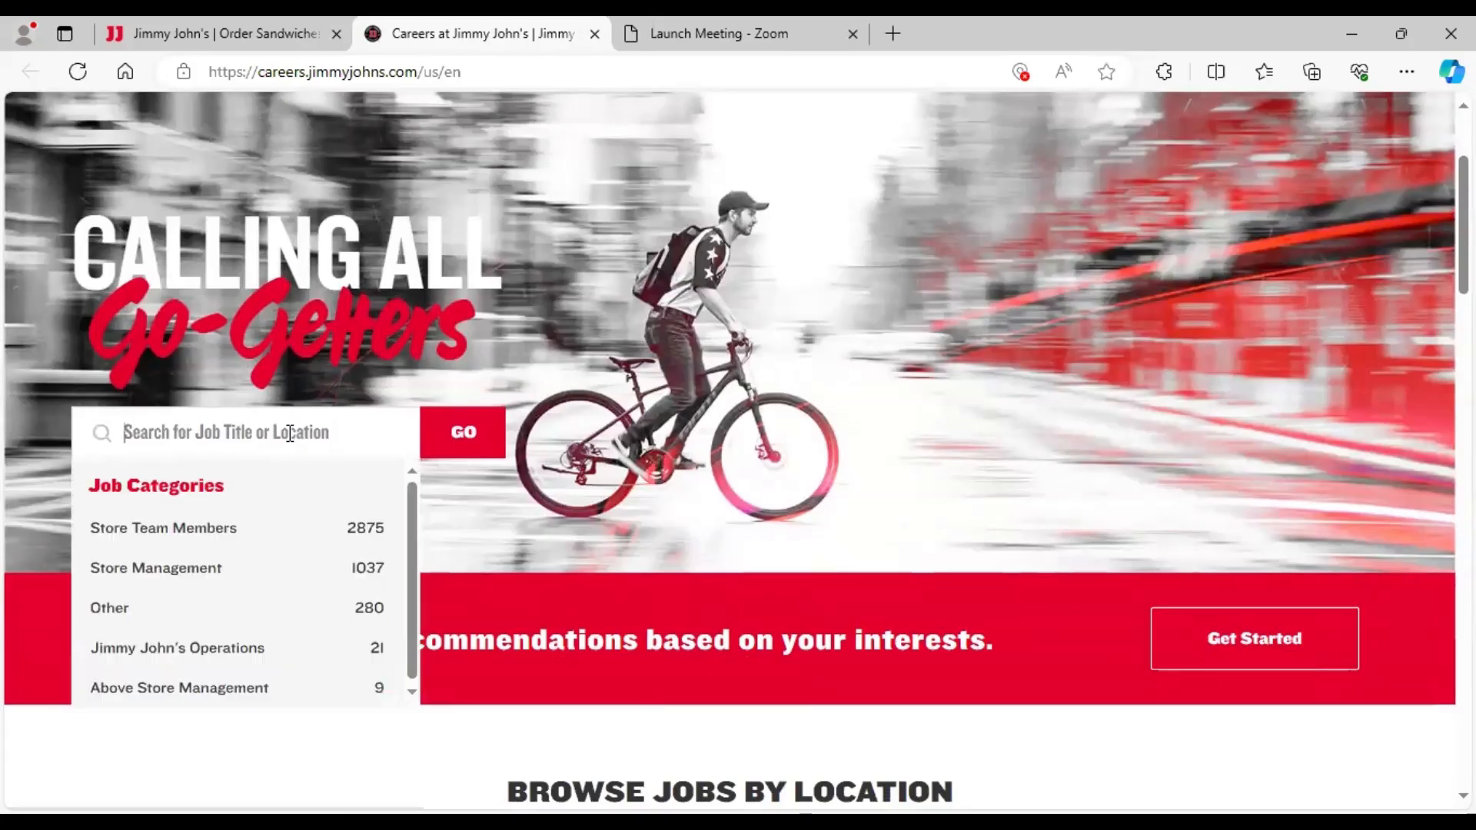
text(7)
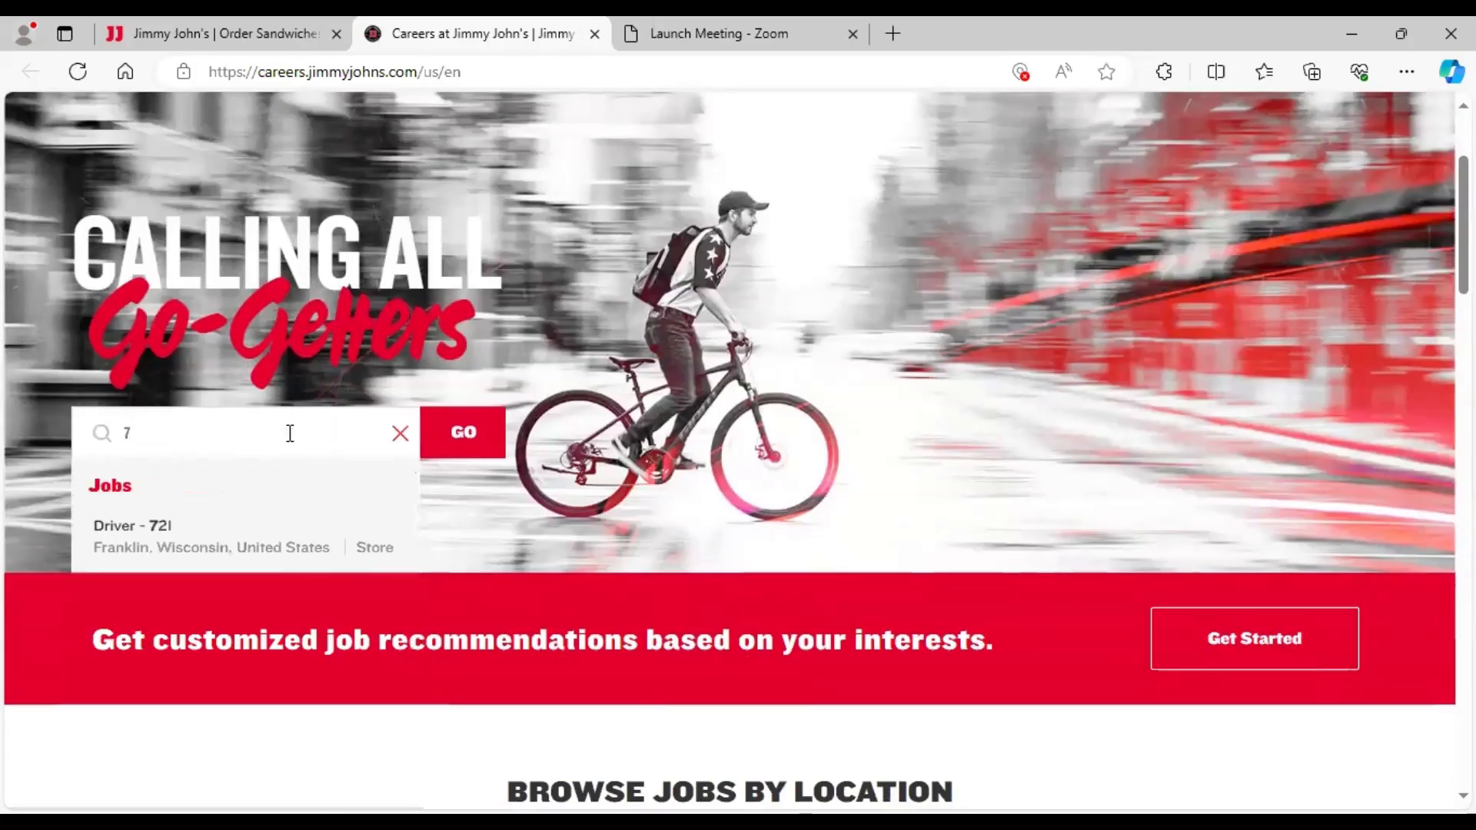
text(0806)
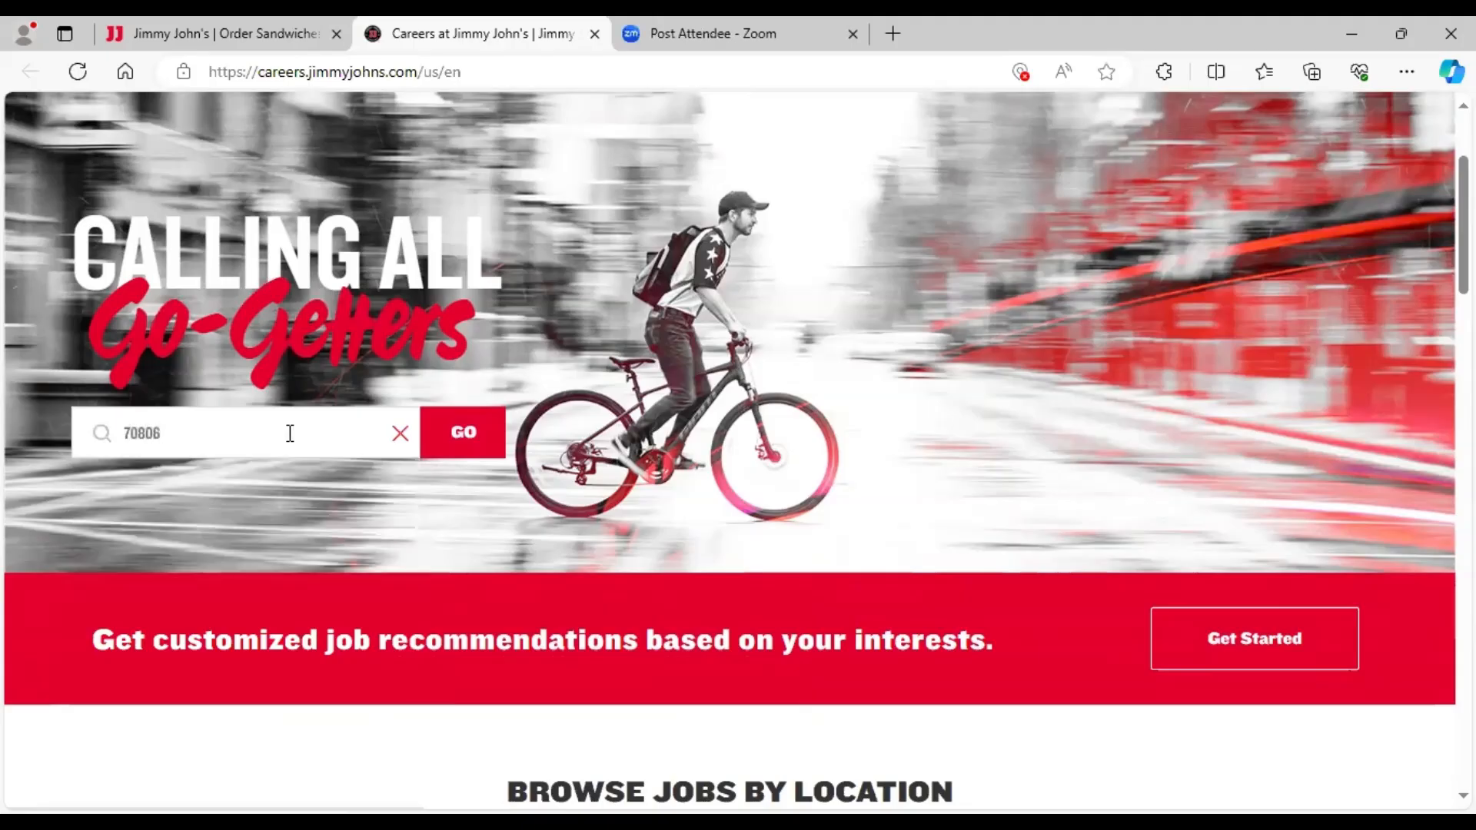
click(461, 435)
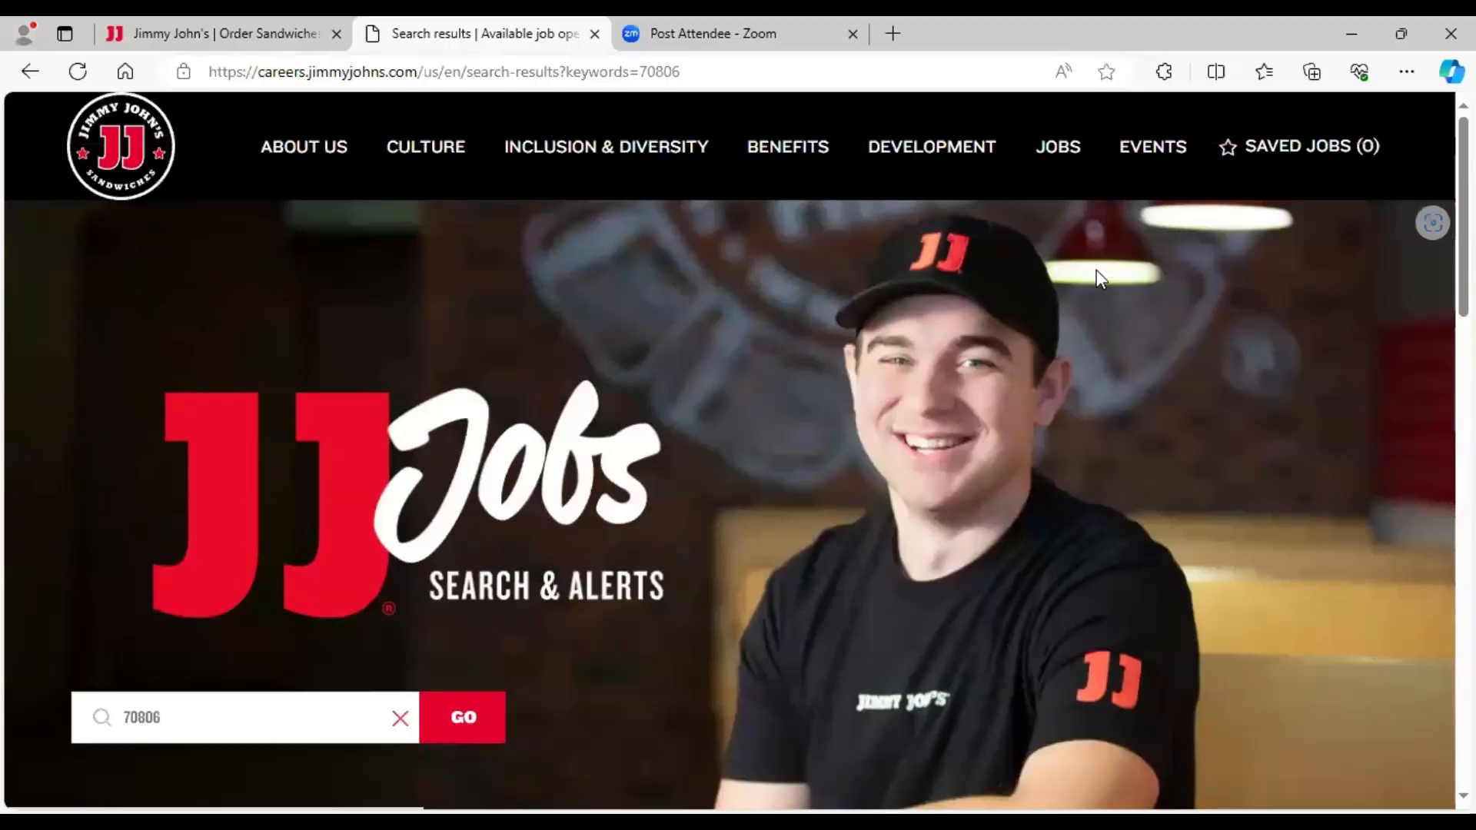
- Scroll the results to the job categories, including Store Team Members and Store Management
scroll(730, 450, down, 10)
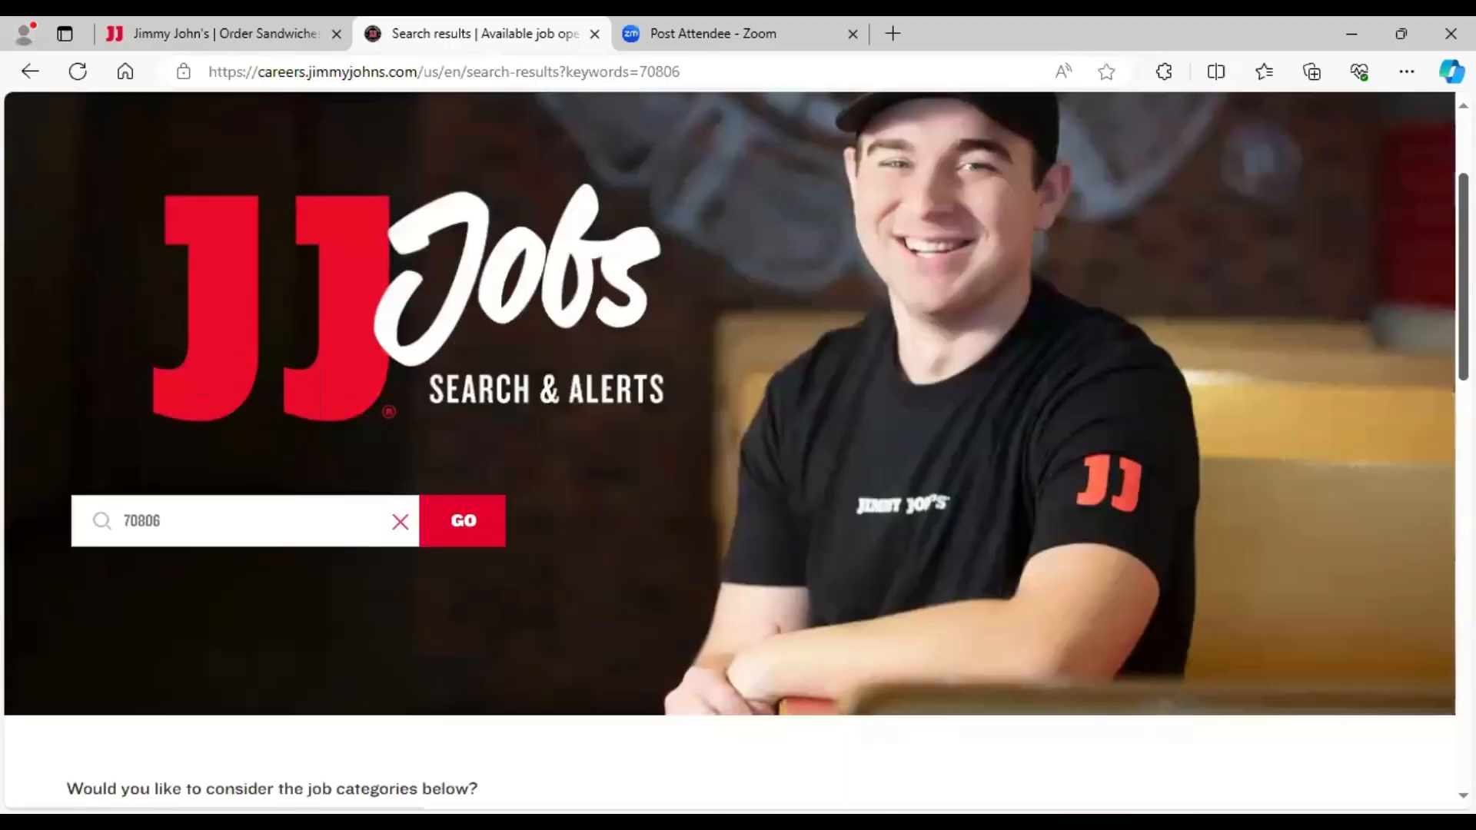
scroll(1423, 468, down, 15)
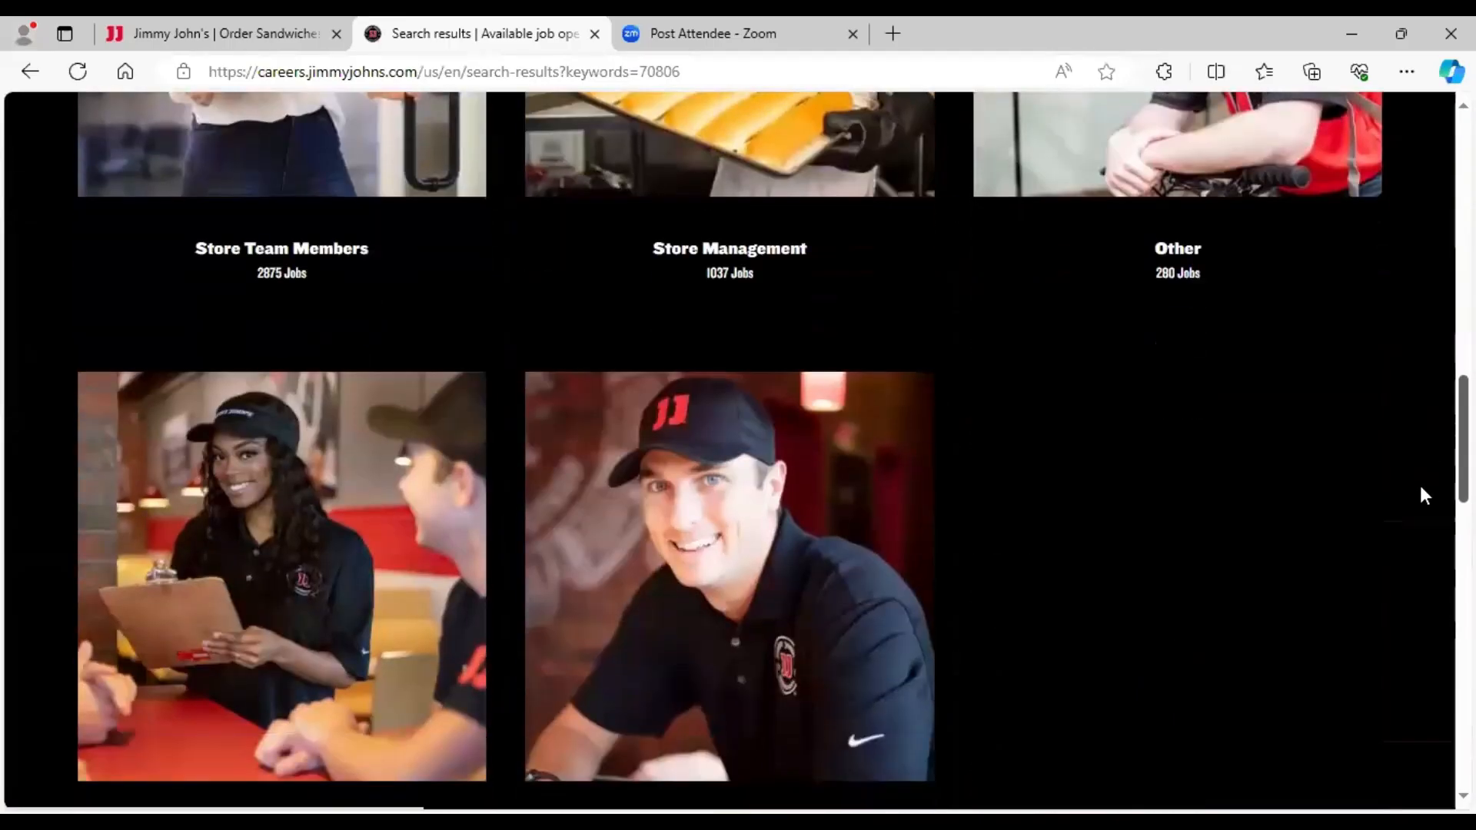
scroll(1421, 701, down, 9)
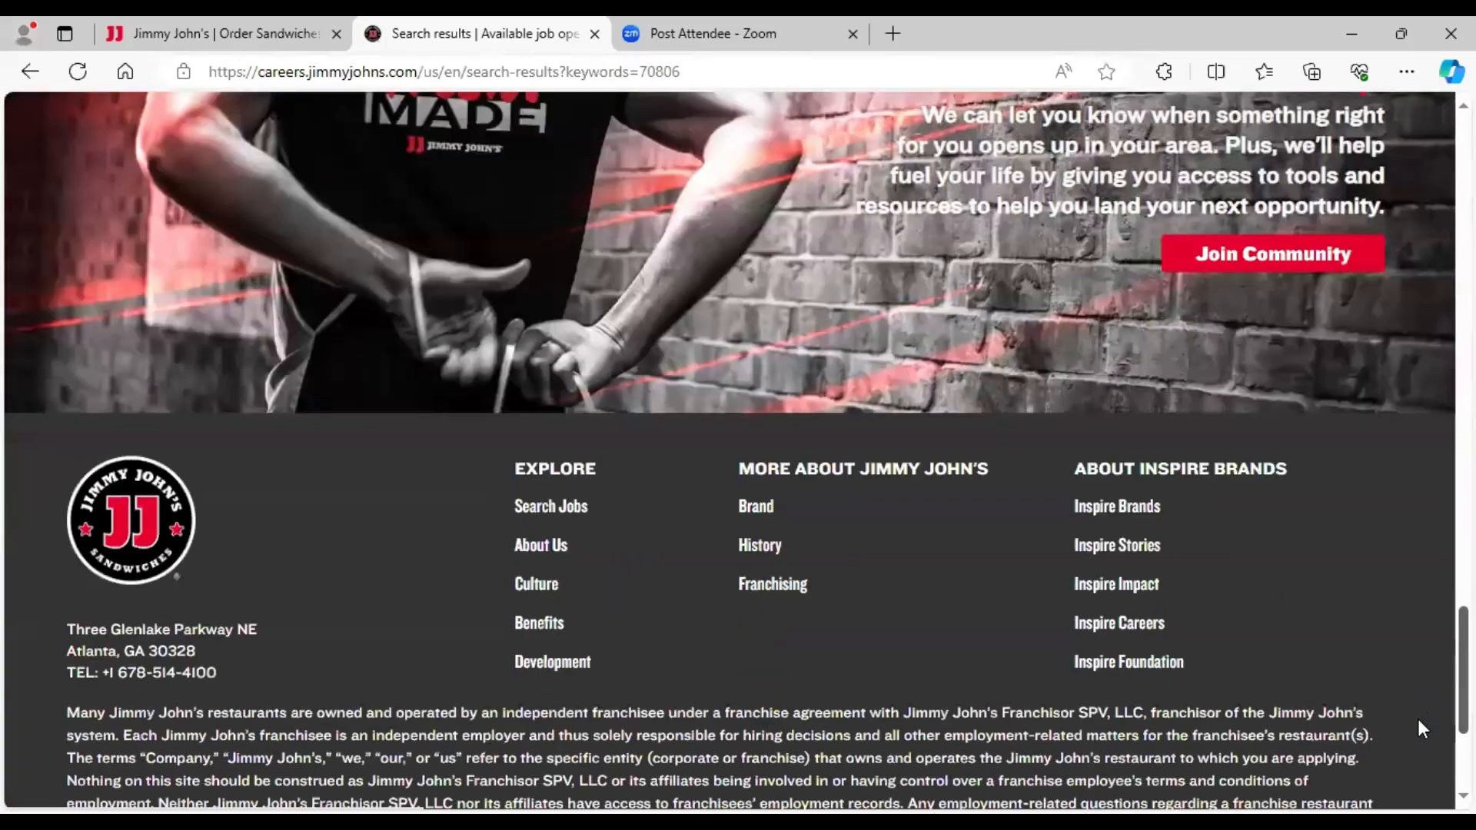
scroll(1418, 708, up, 2)
scroll(1411, 596, up, 10)
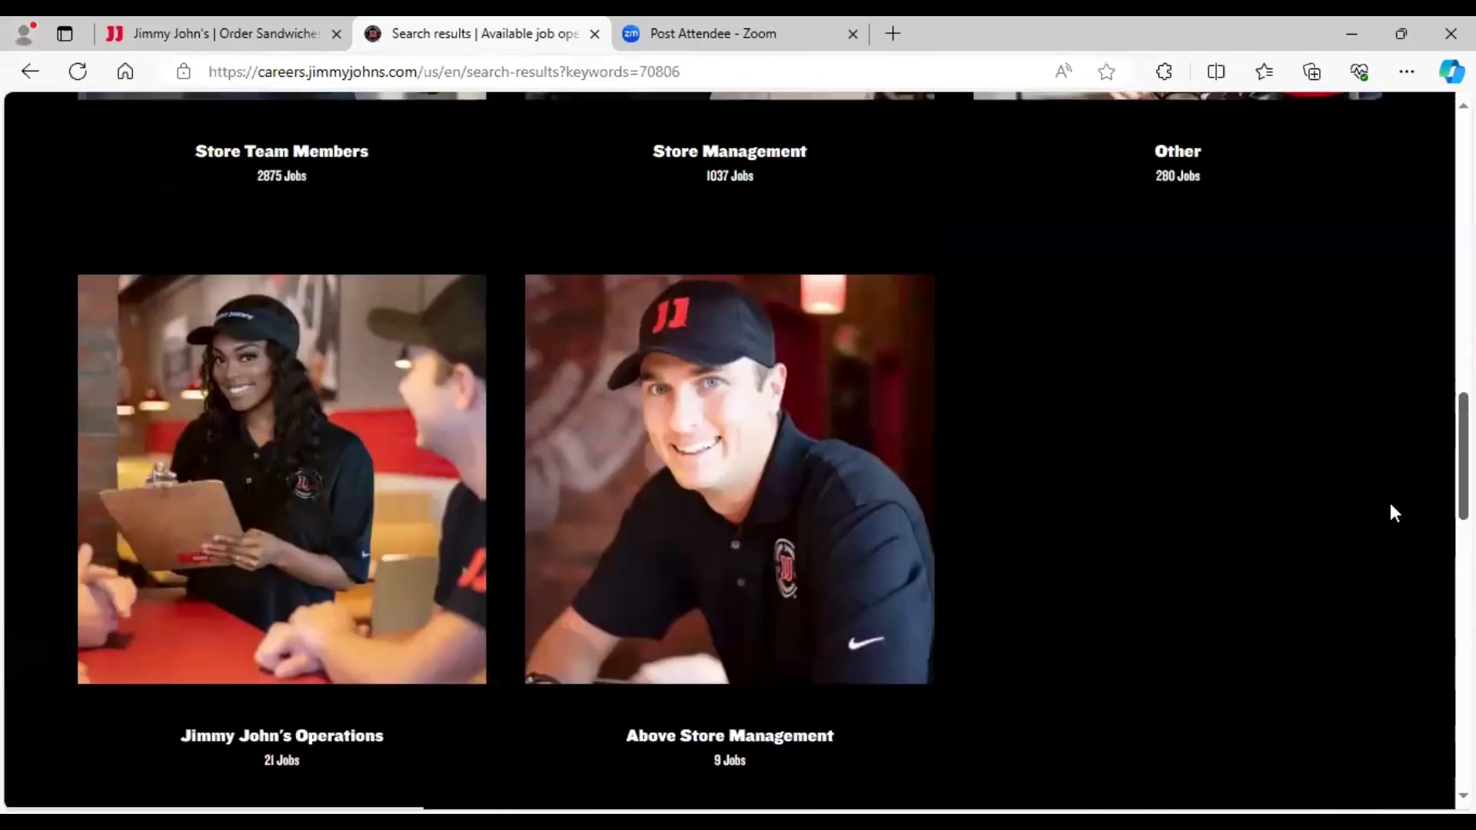
scroll(1385, 421, down, 2)
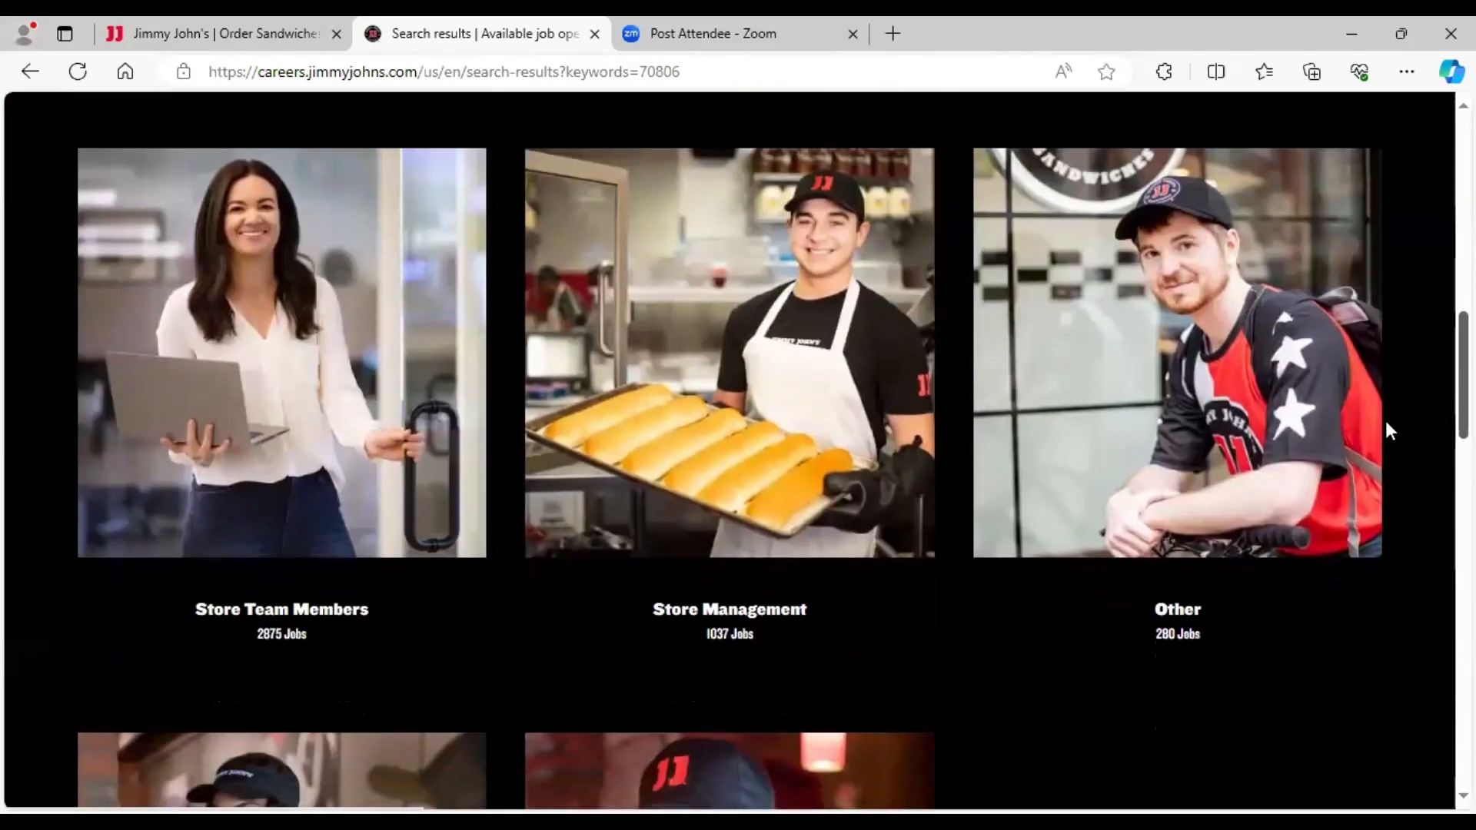
scroll(959, 626, up, 3)
scroll(737, 461, down, 3)
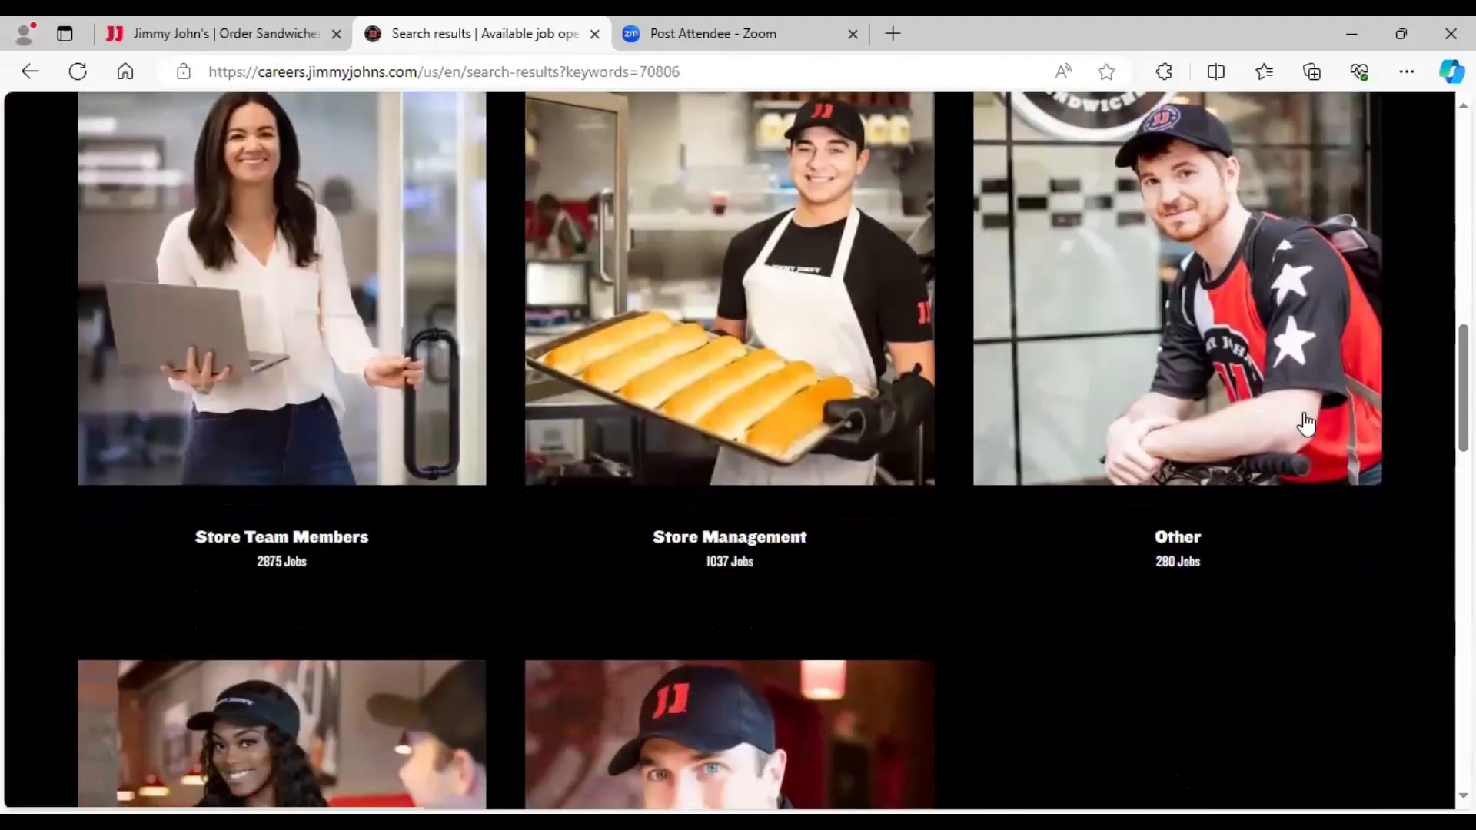
- Open the Store Team Members job category and scroll to the filters
click(299, 353)
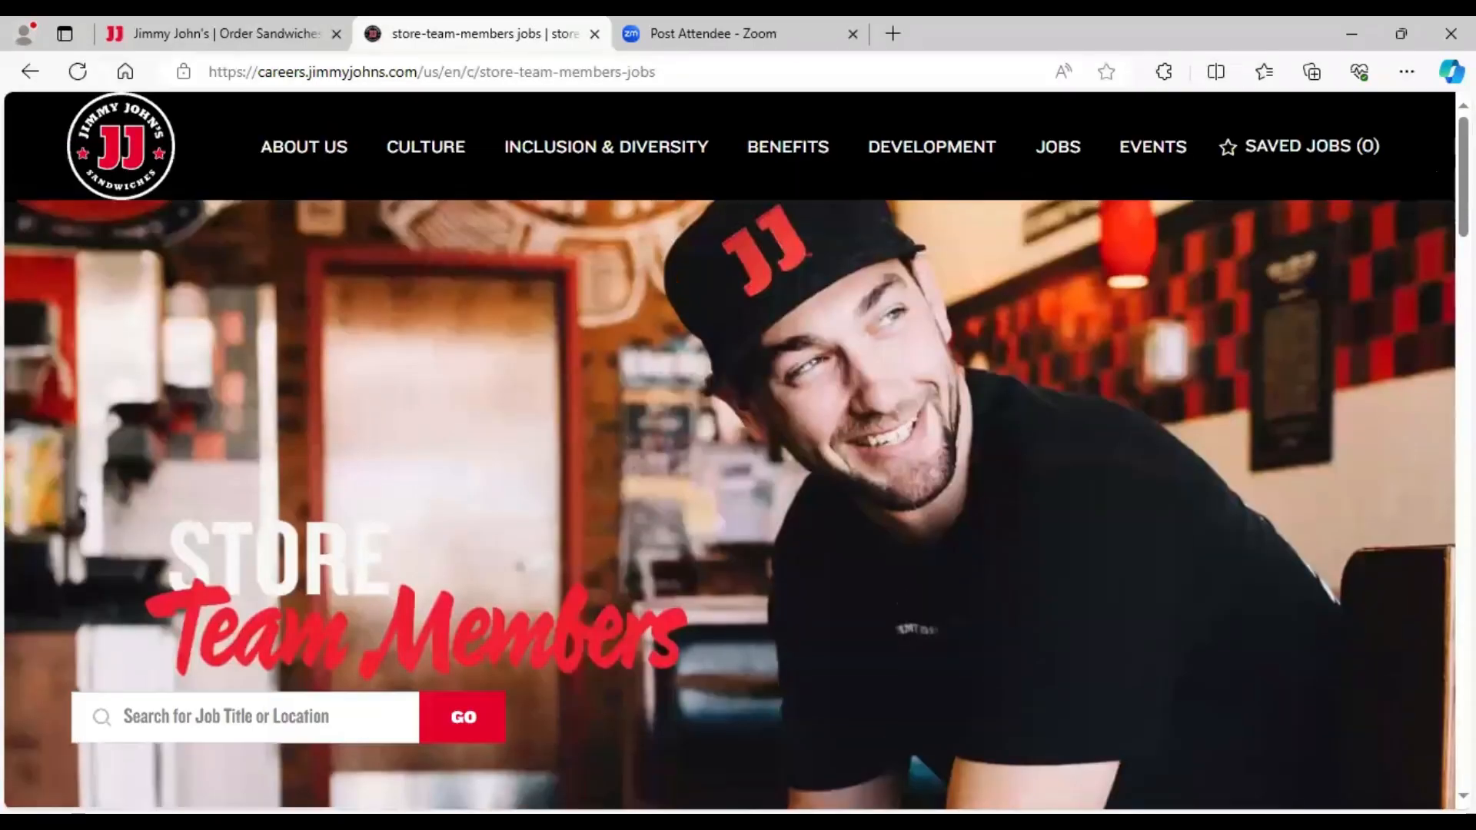
scroll(1441, 182, down, 7)
scroll(735, 448, down, 2)
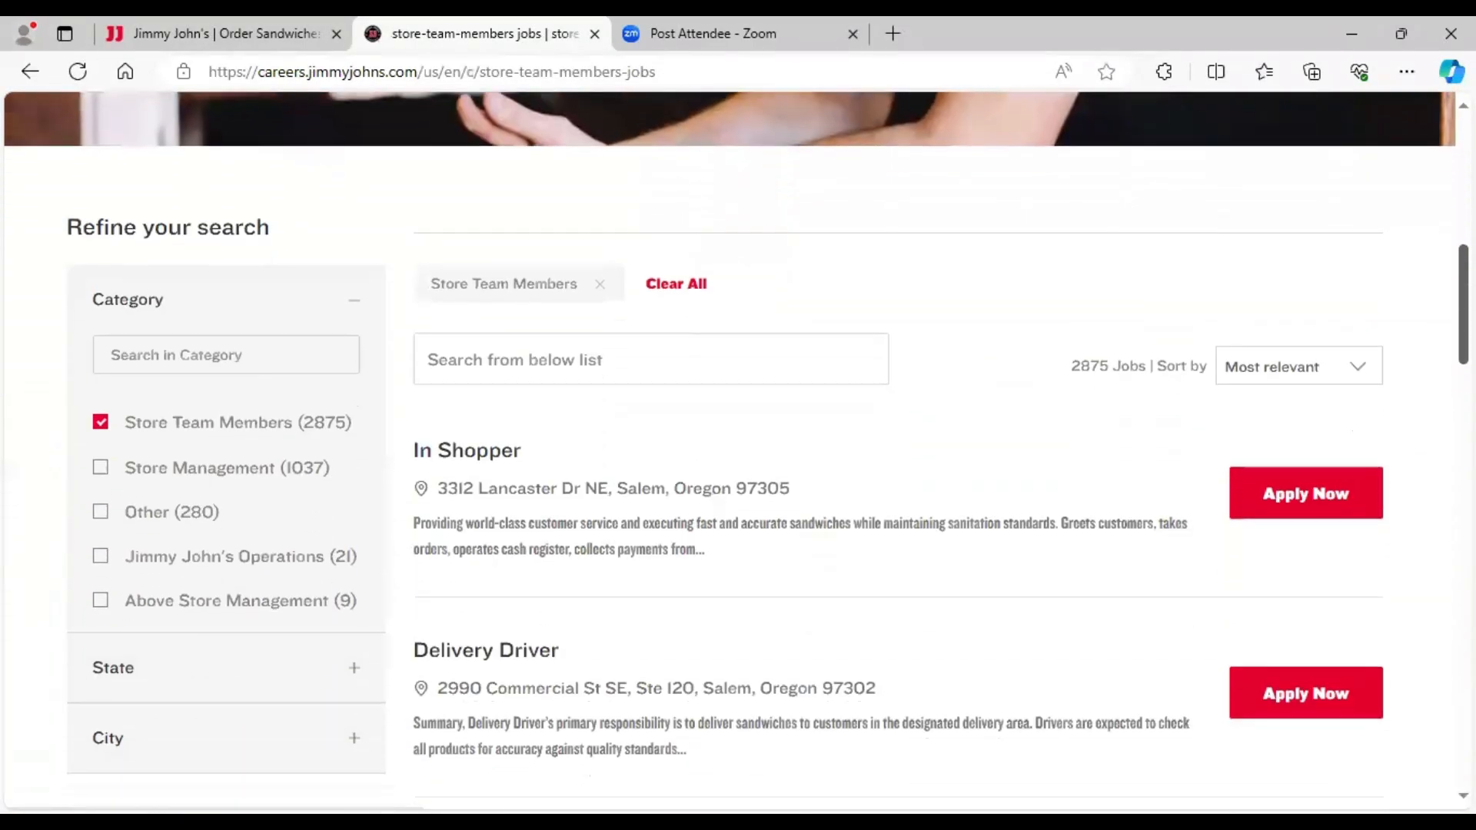
scroll(736, 448, down, 2)
scroll(736, 448, down, 2)
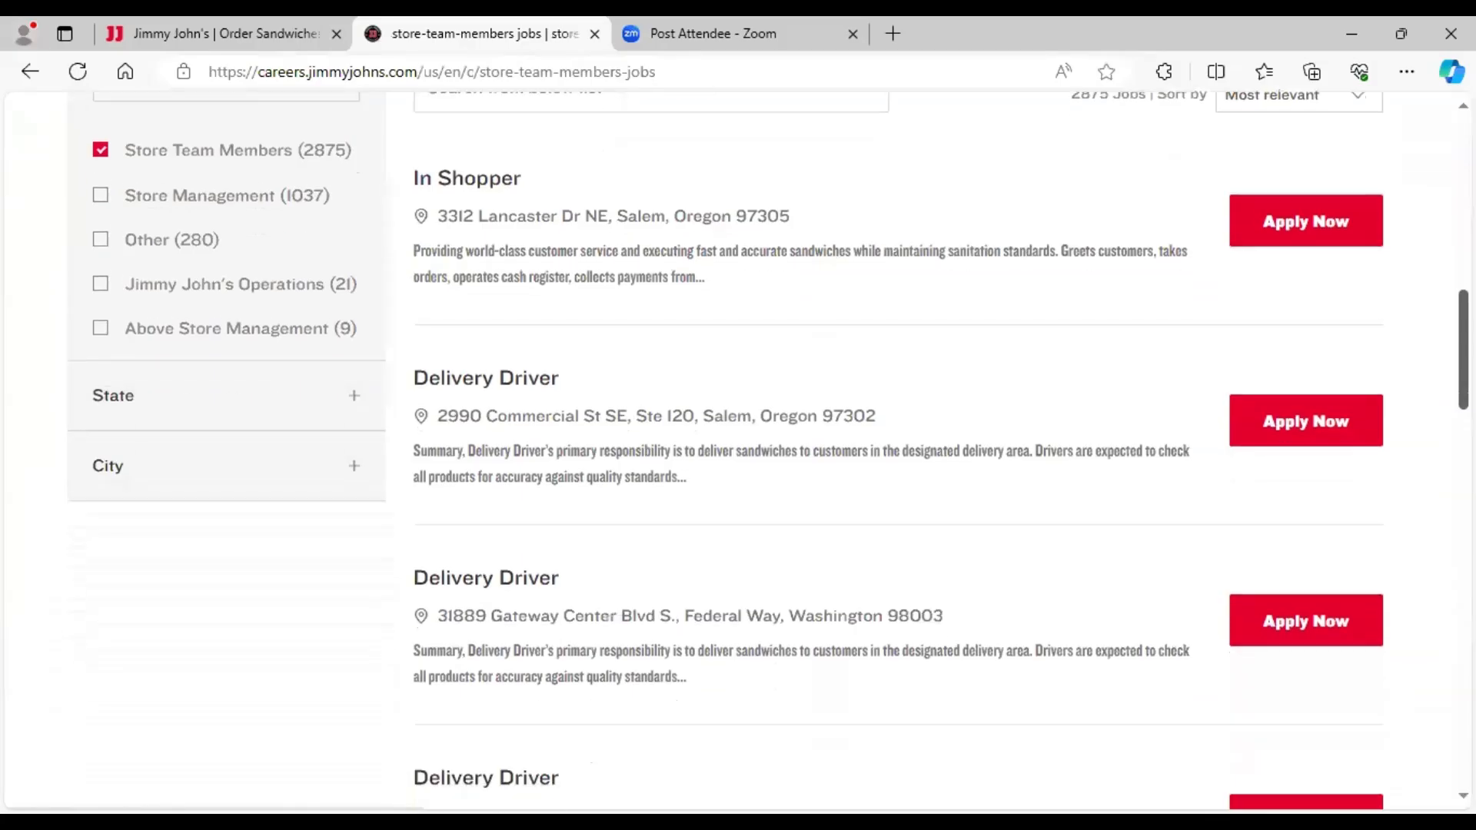
scroll(866, 504, down, 1)
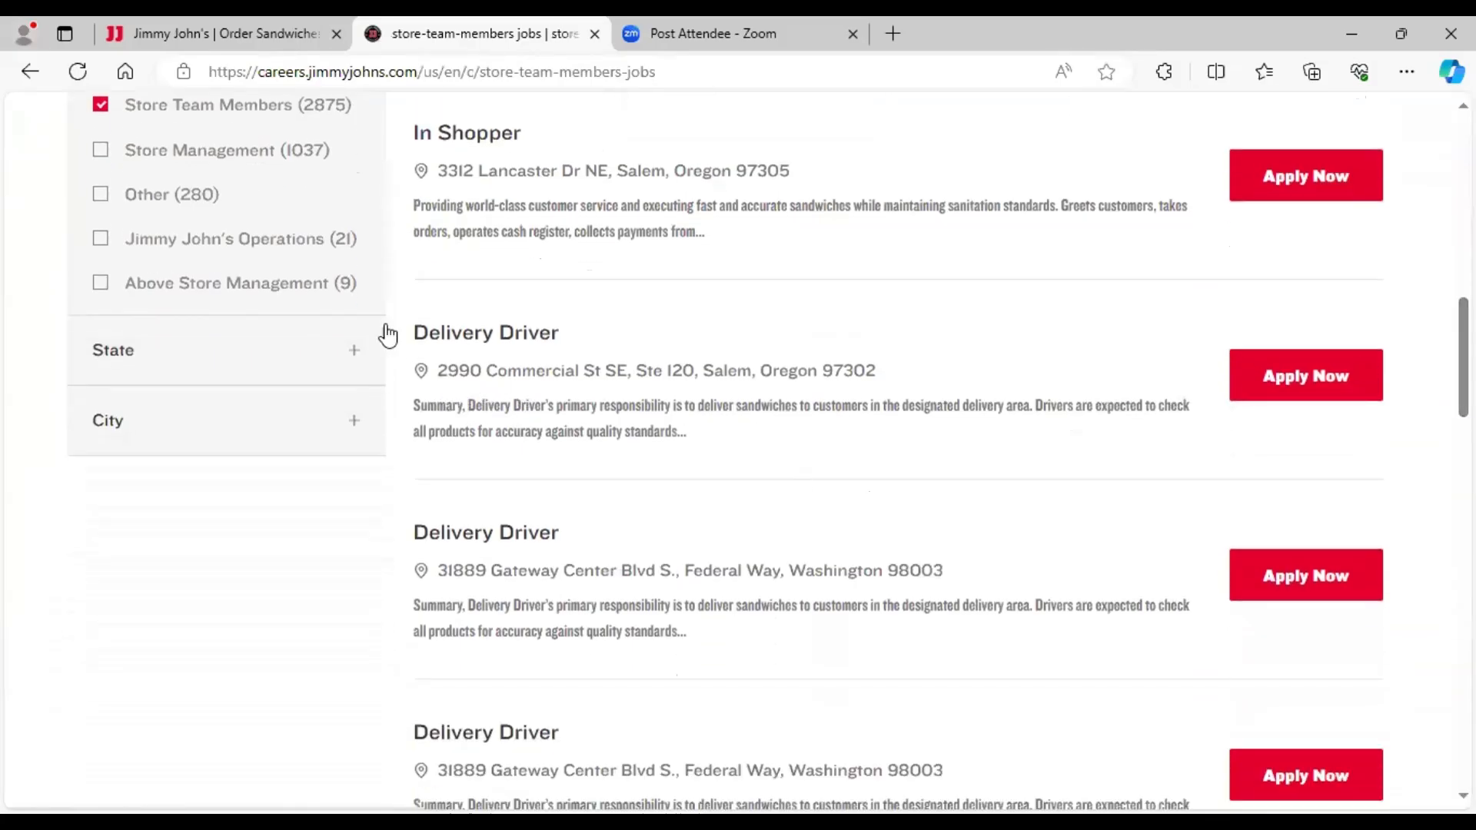
- Filter the listings to State Louisiana and City Baton Rouge
click(350, 352)
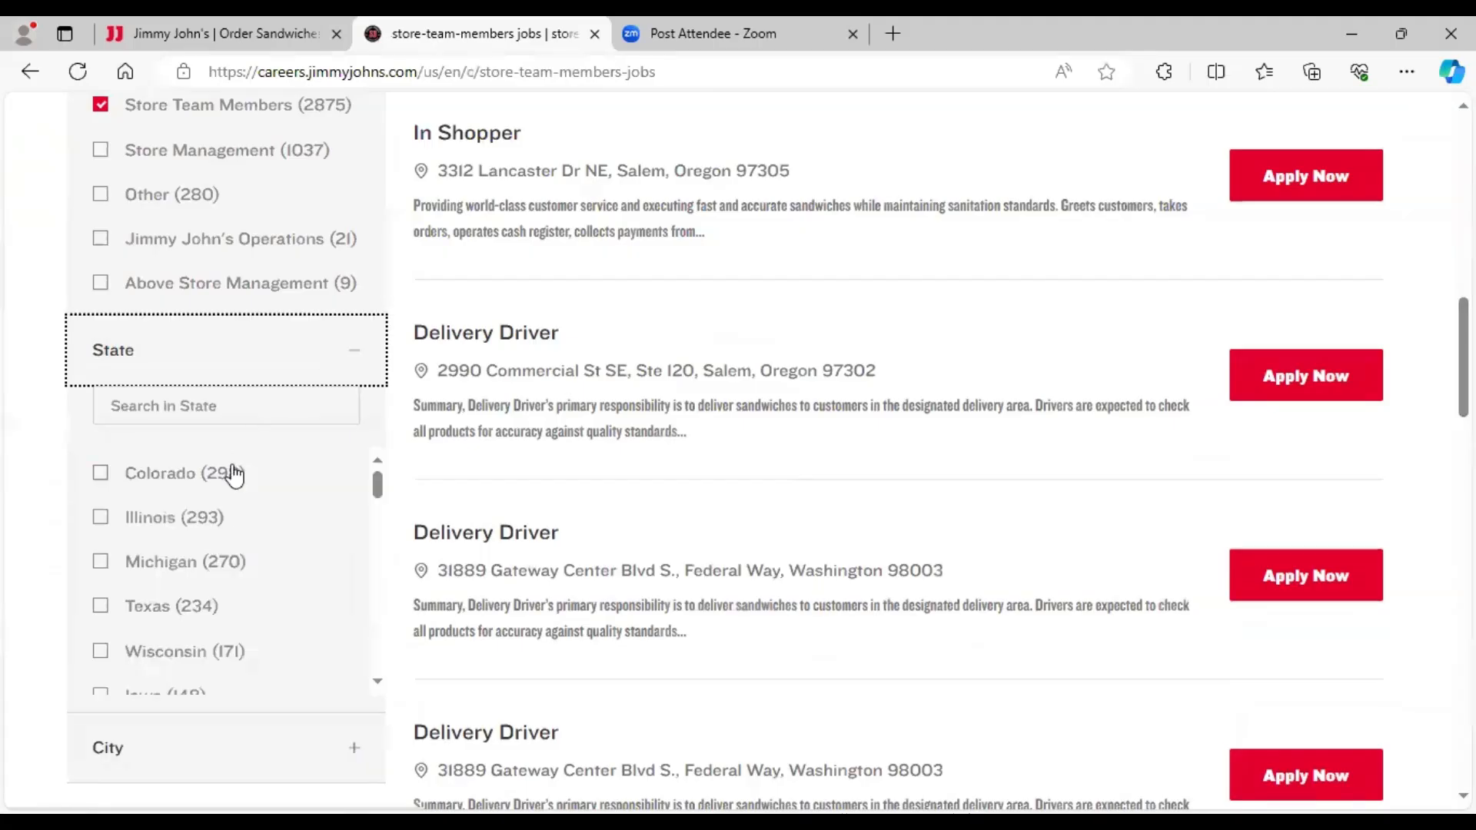
drag(379, 492, 361, 572)
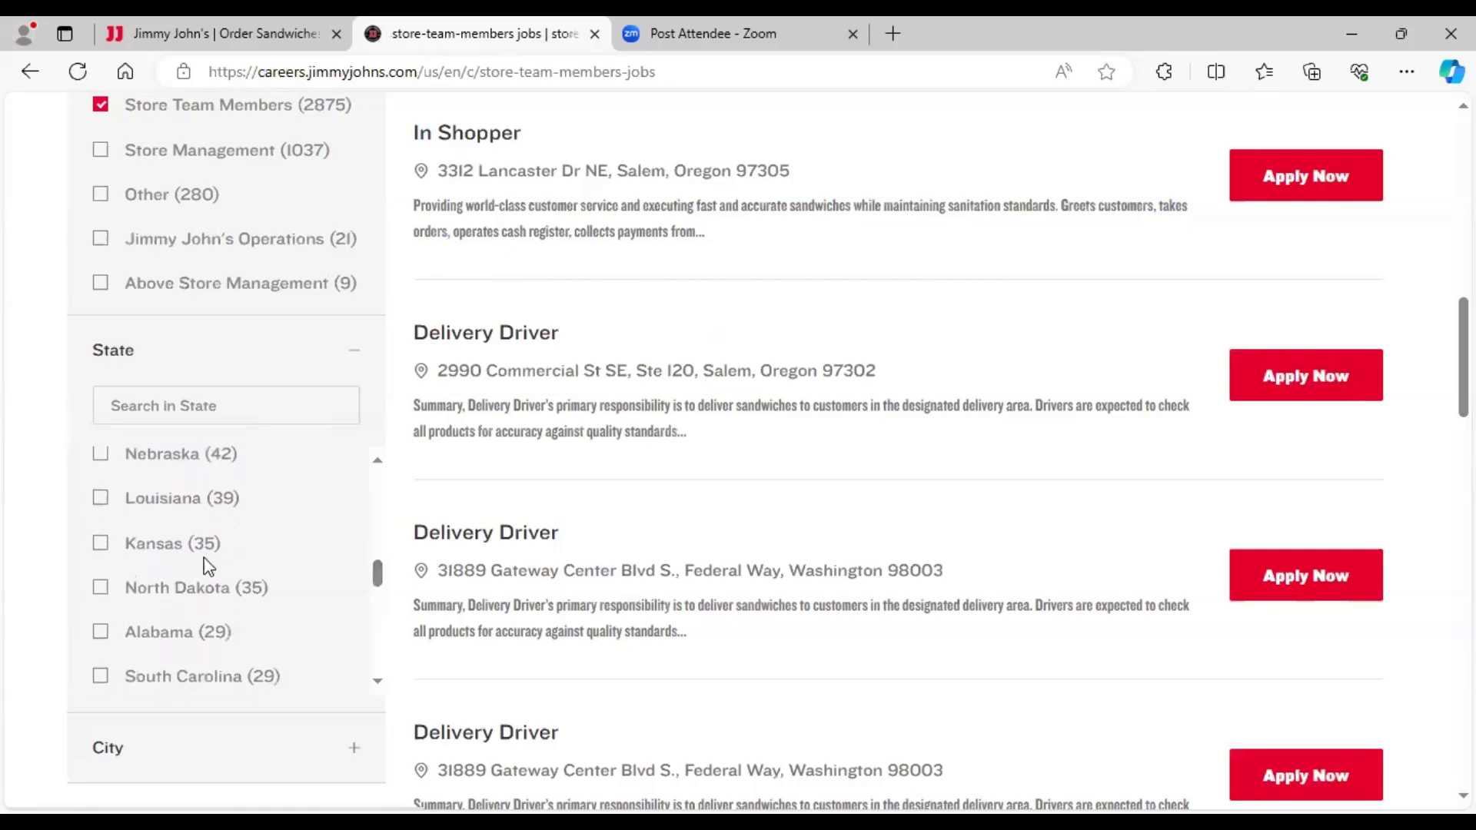
click(101, 500)
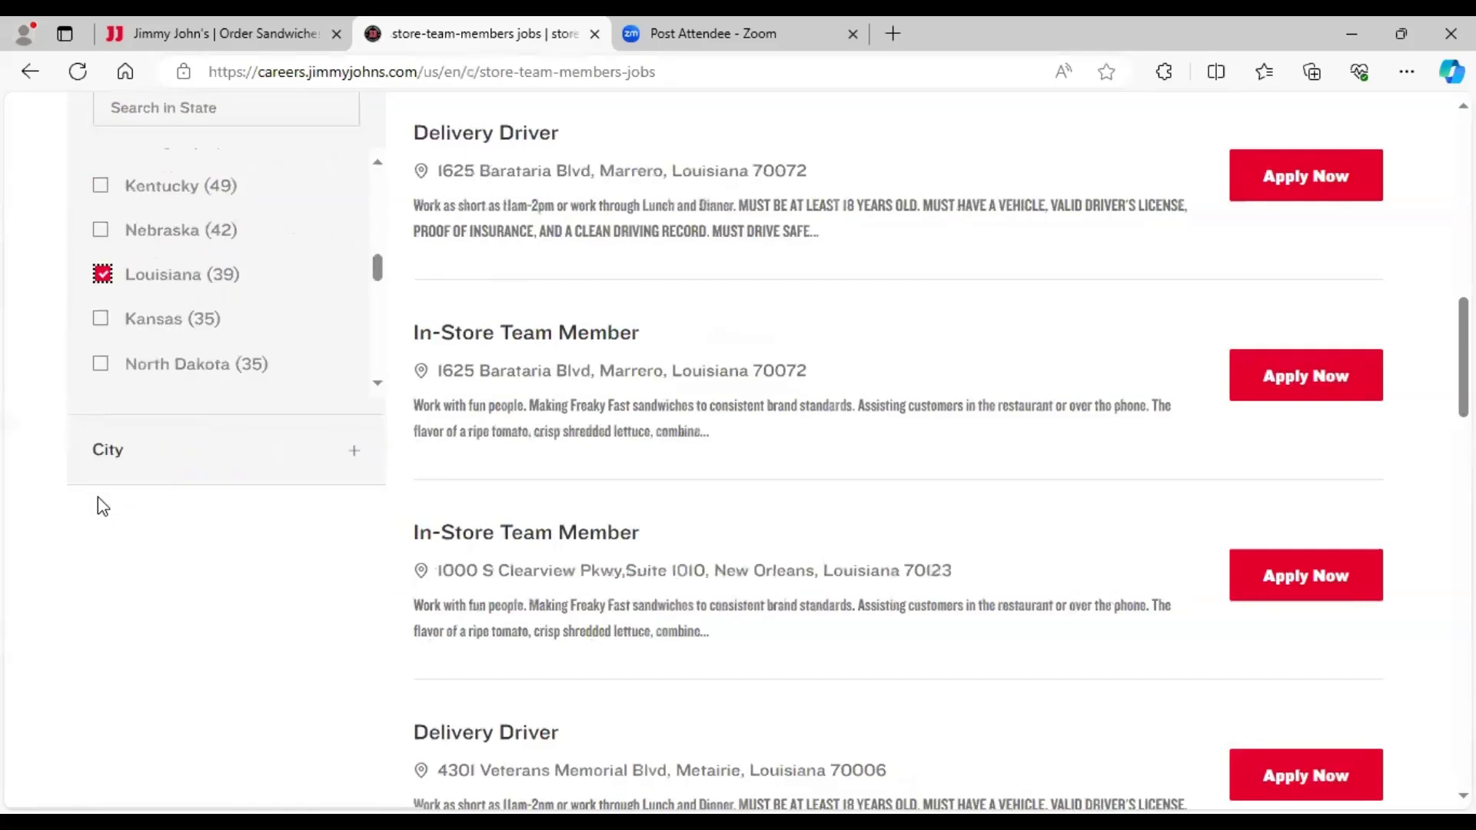
click(354, 455)
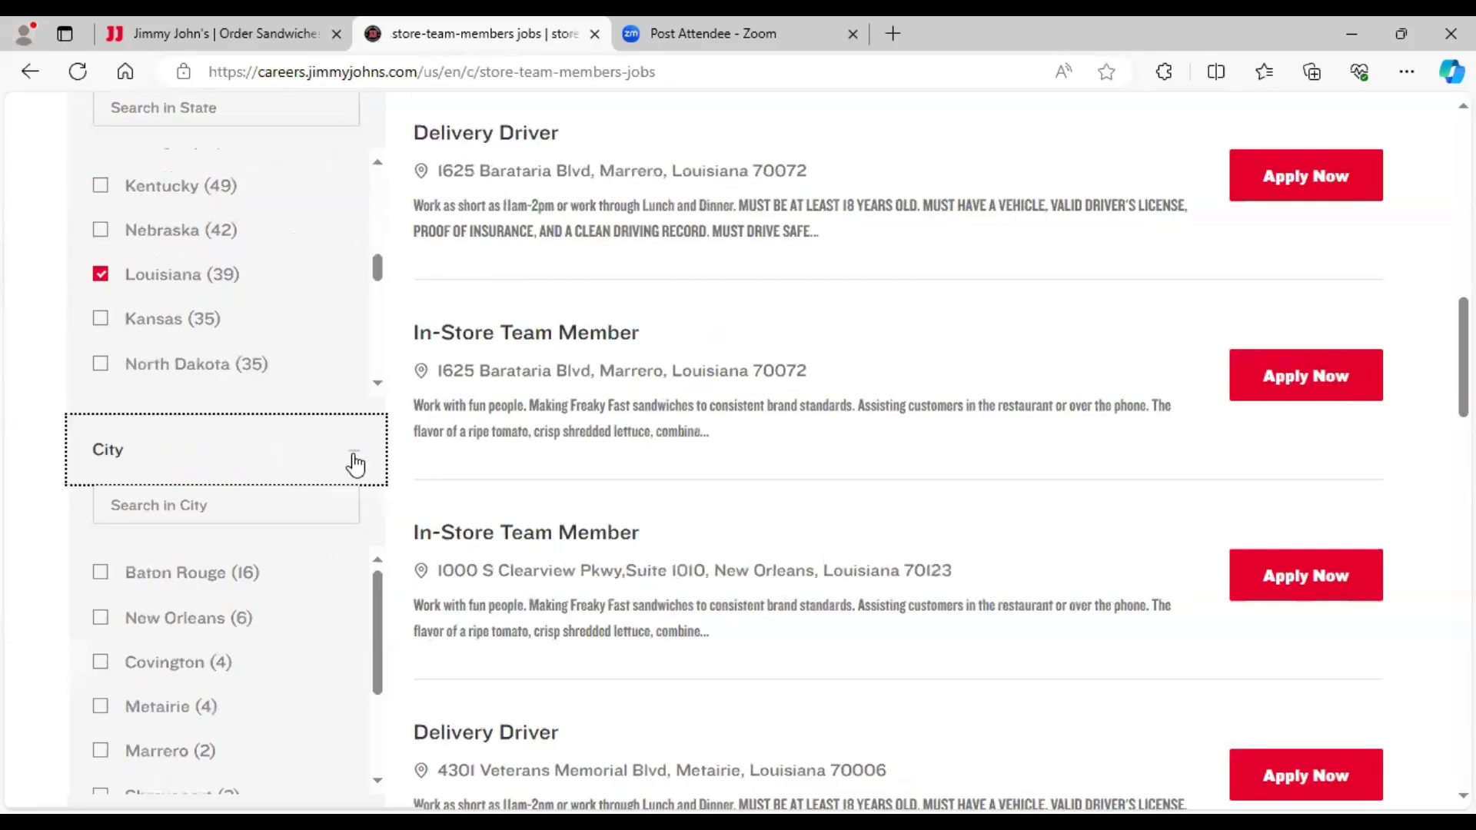
click(102, 574)
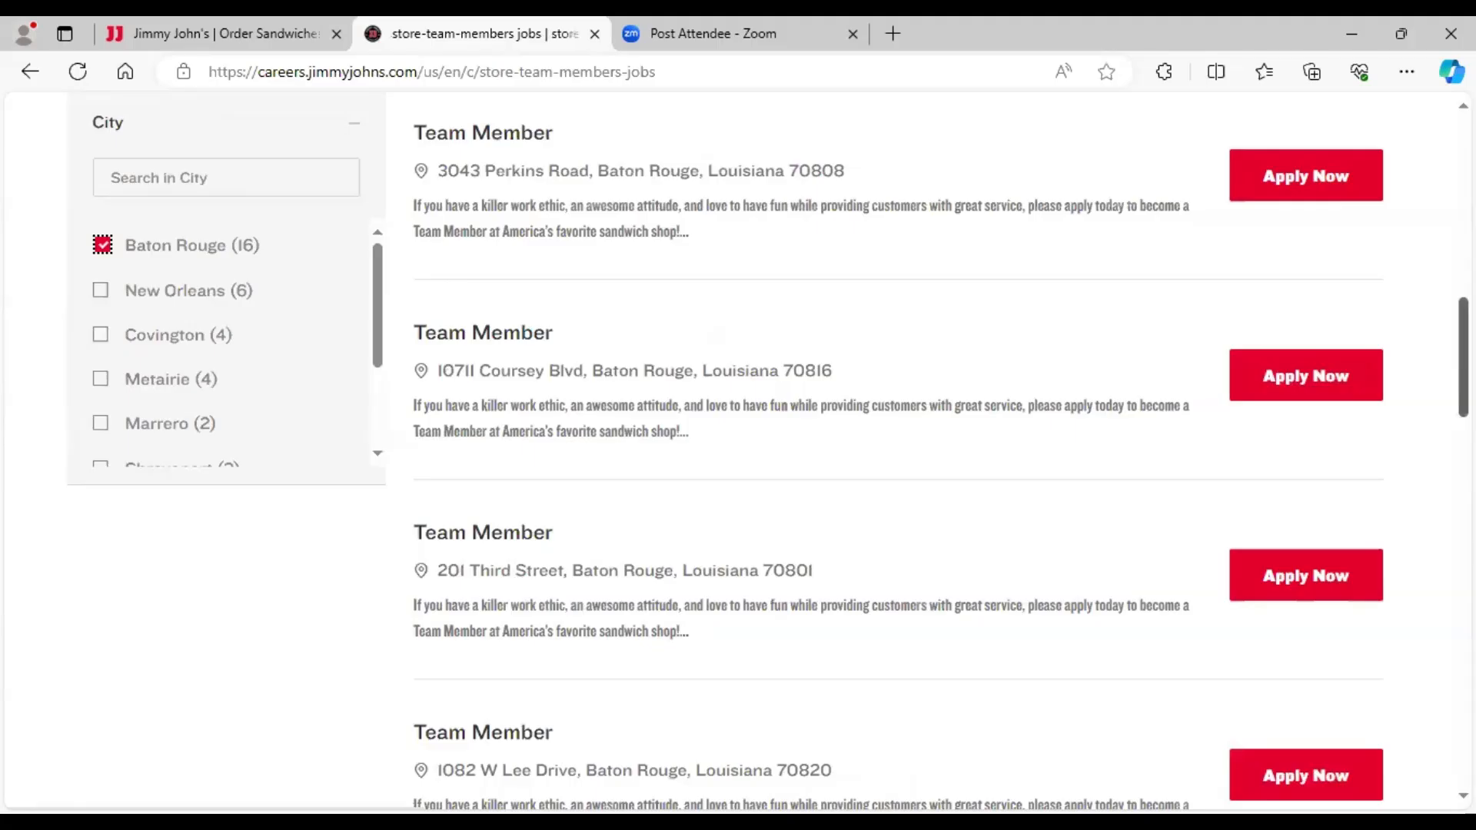
- Scroll through the 16 Baton Rouge Team Member listings
scroll(1463, 353, up, 5)
scroll(1463, 354, down, 5)
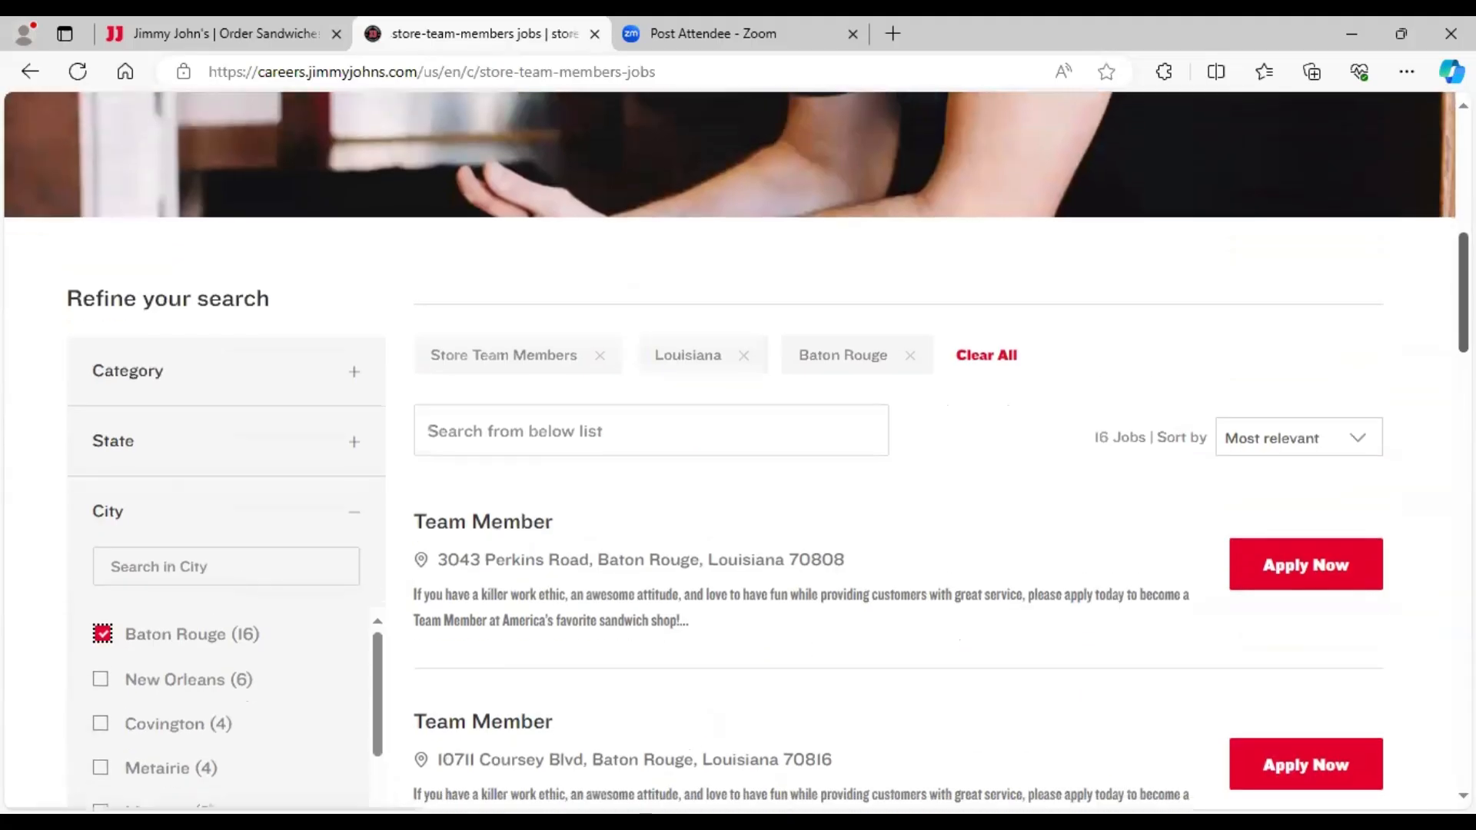
scroll(1462, 354, down, 5)
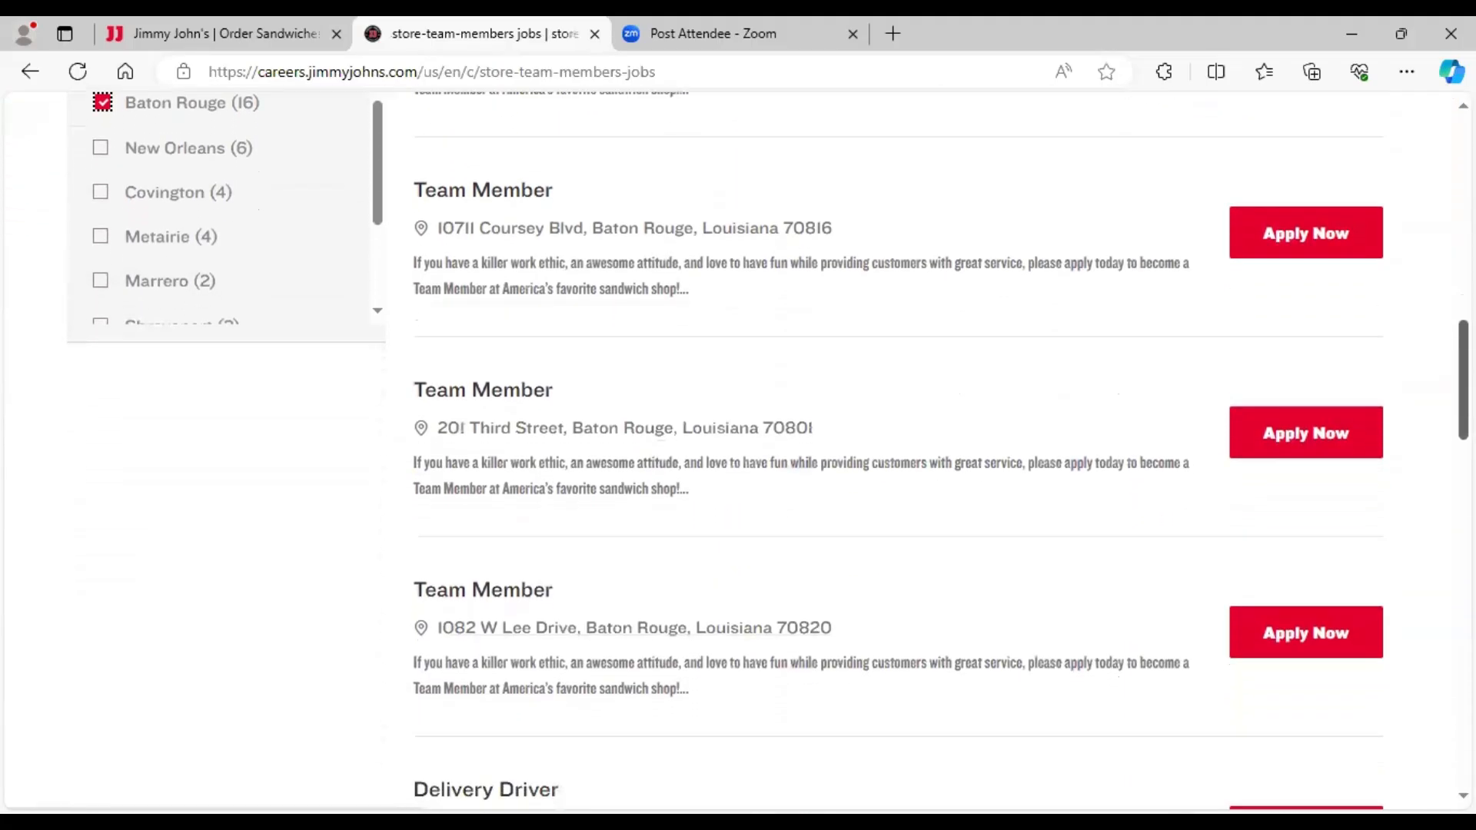
scroll(1434, 477, down, 6)
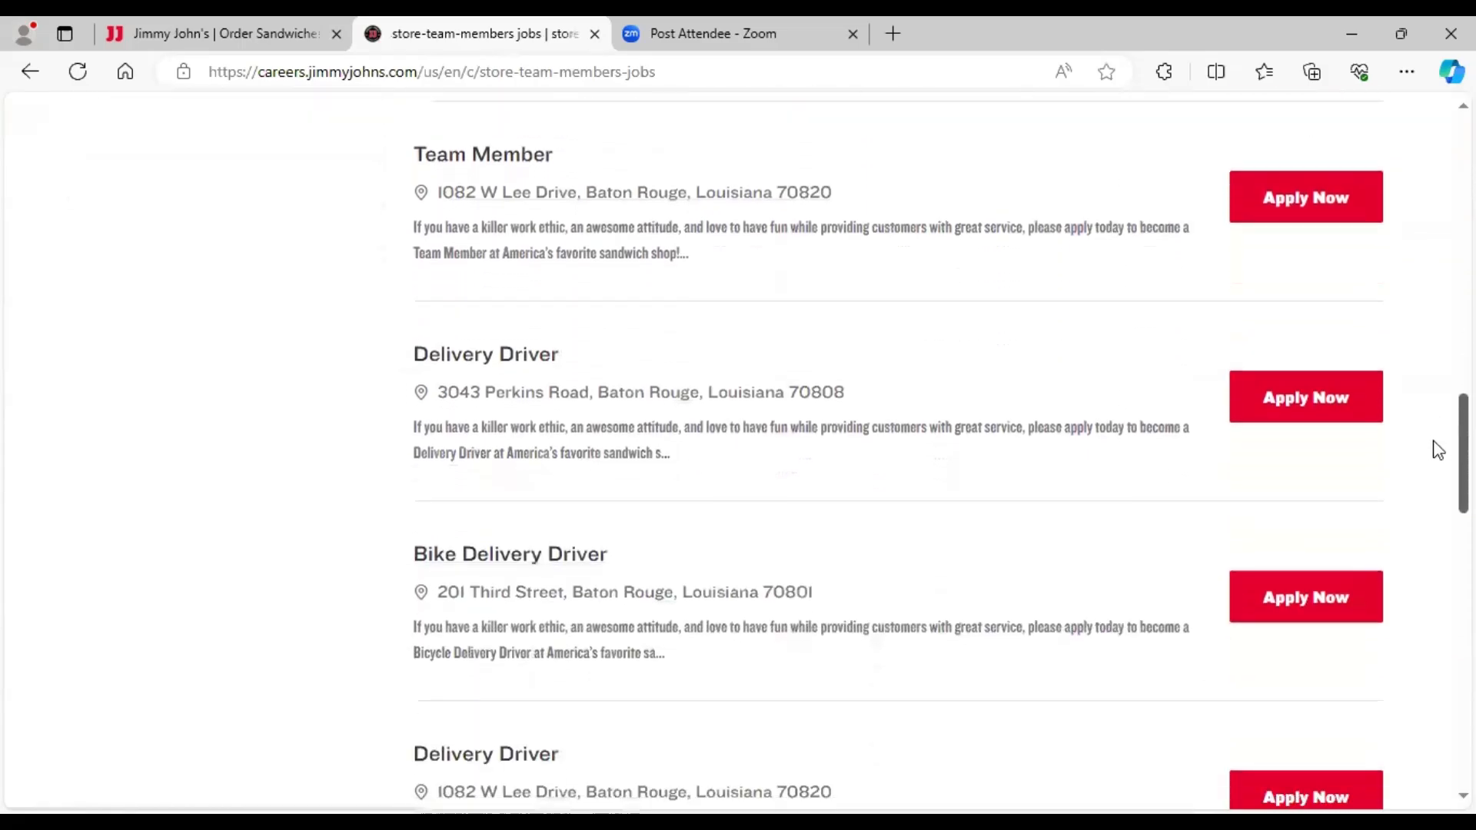
scroll(1434, 499, down, 2)
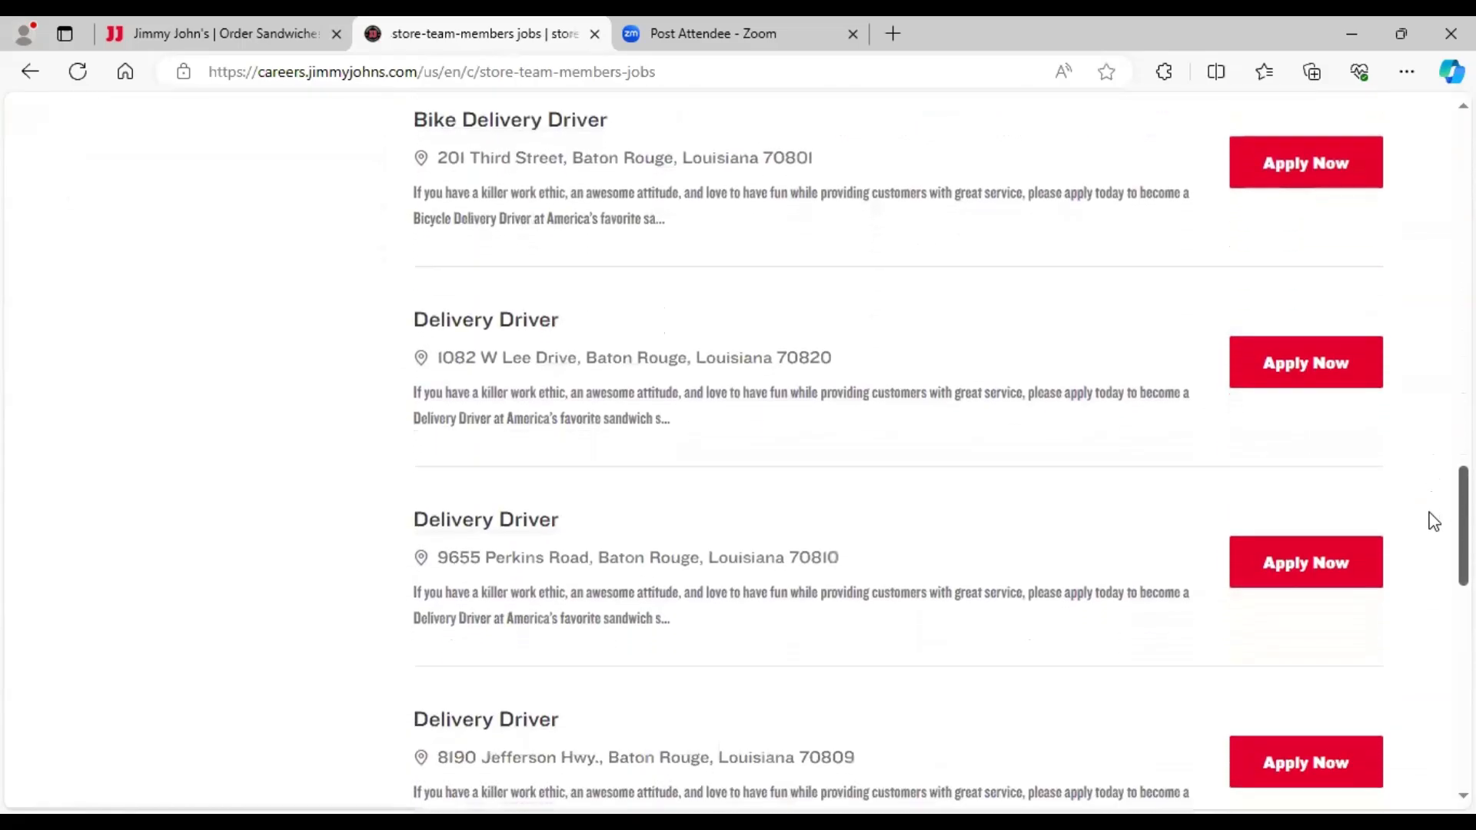
scroll(1430, 484, up, 5)
scroll(1434, 448, up, 10)
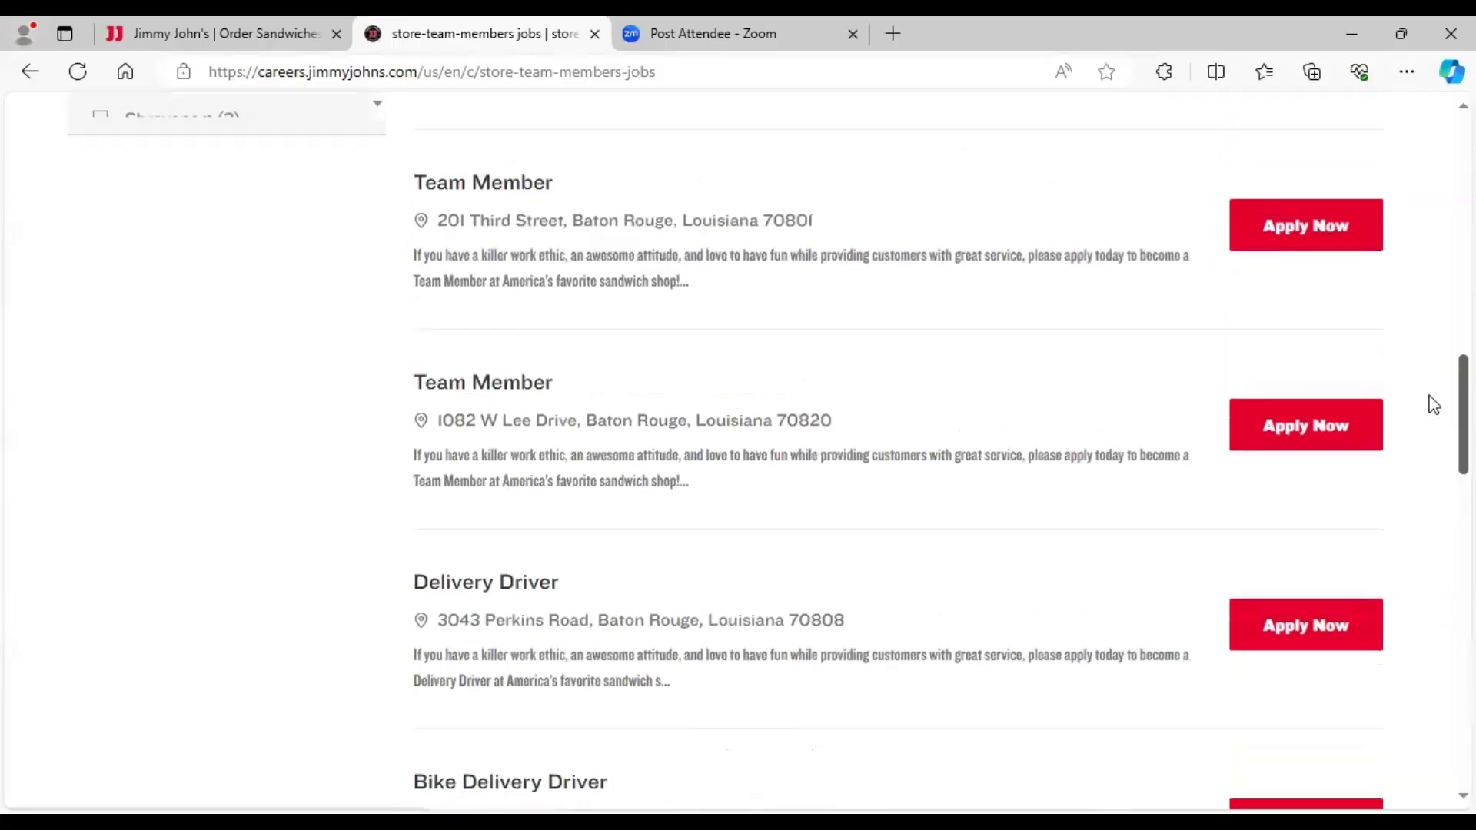
scroll(1427, 315, up, 1)
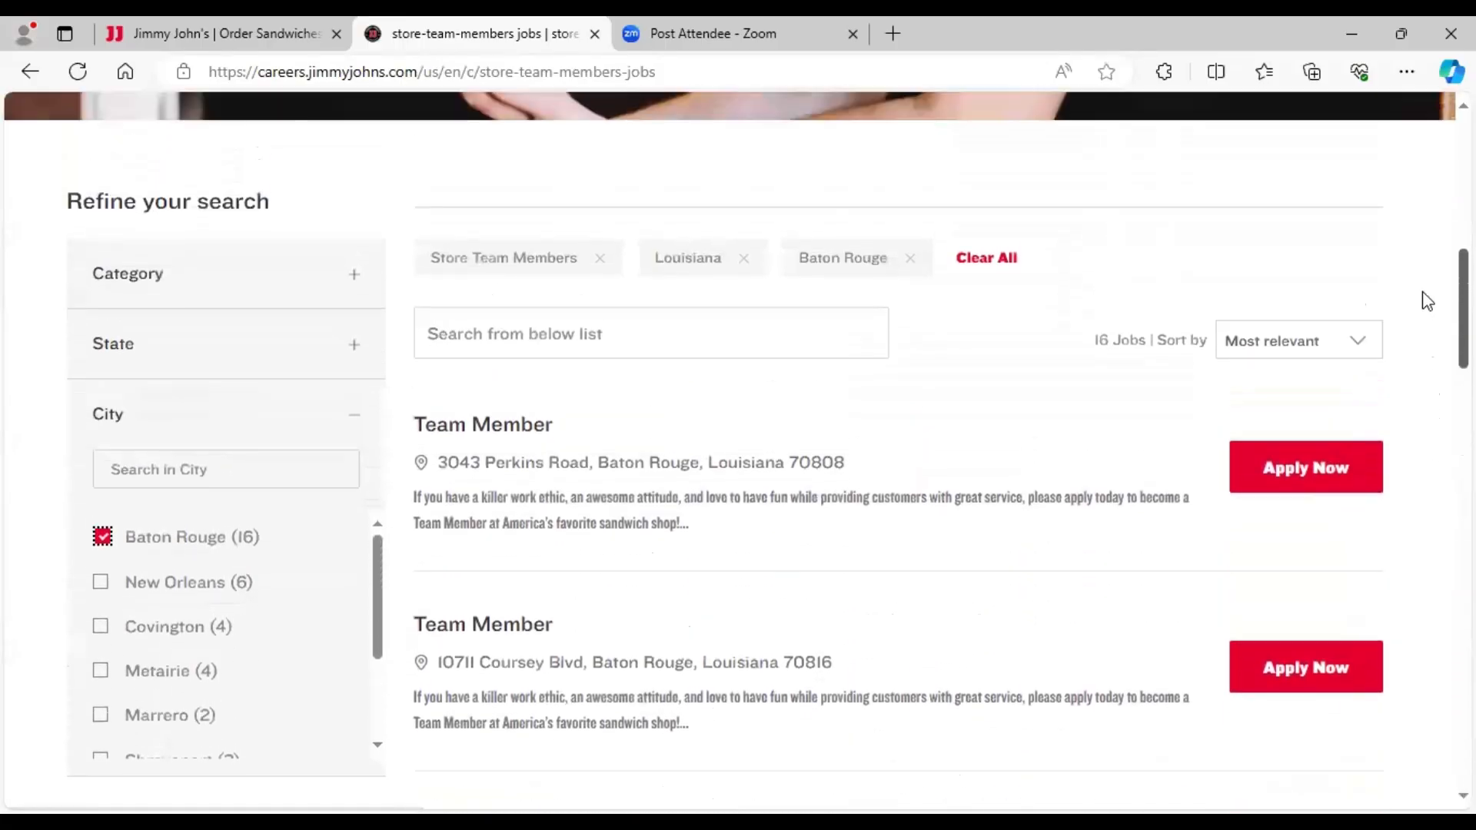
scroll(1424, 320, down, 2)
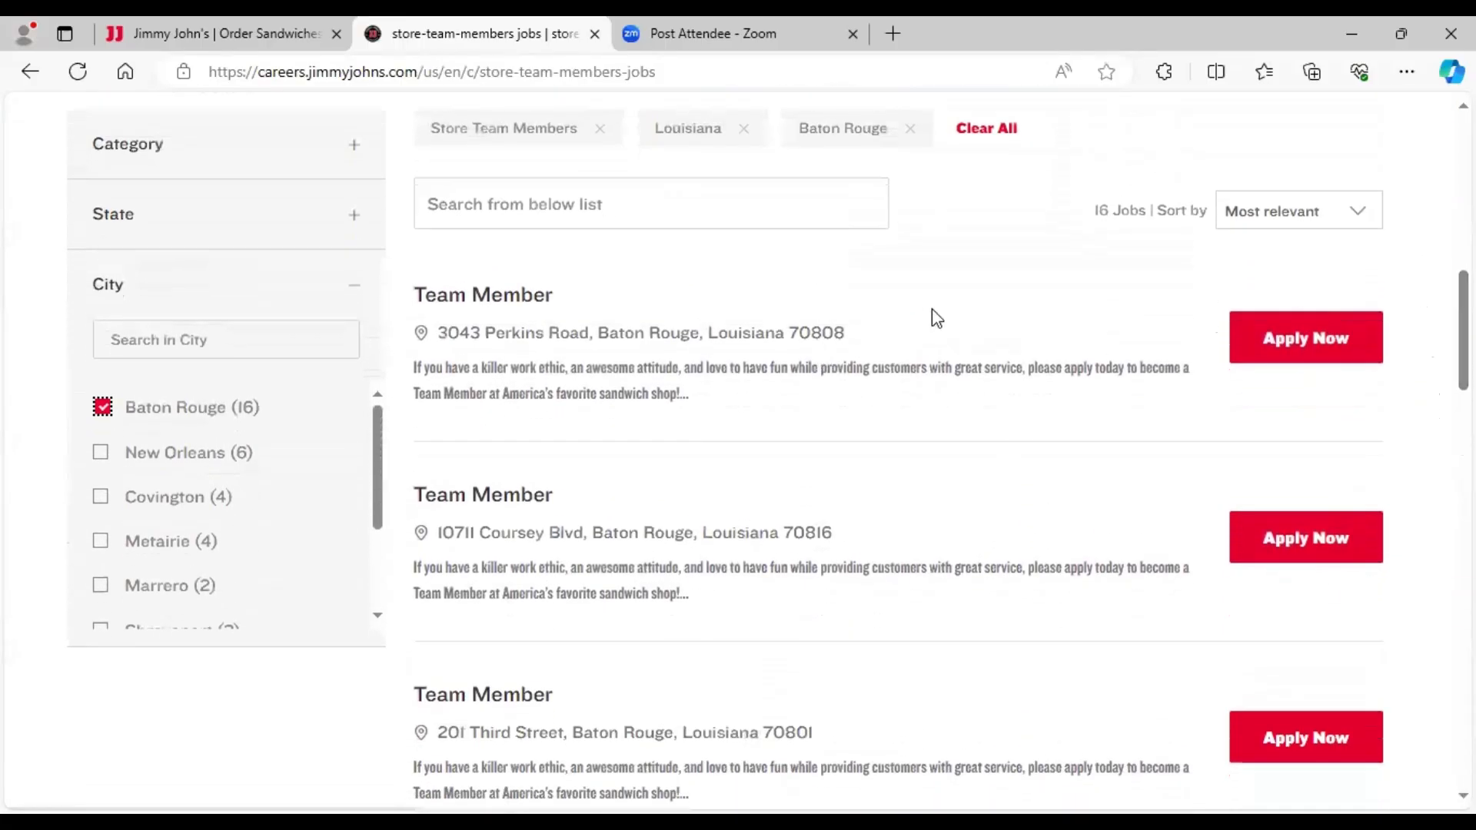
- Start the application for the Team Member job on 3043 Perkins Road
click(1304, 346)
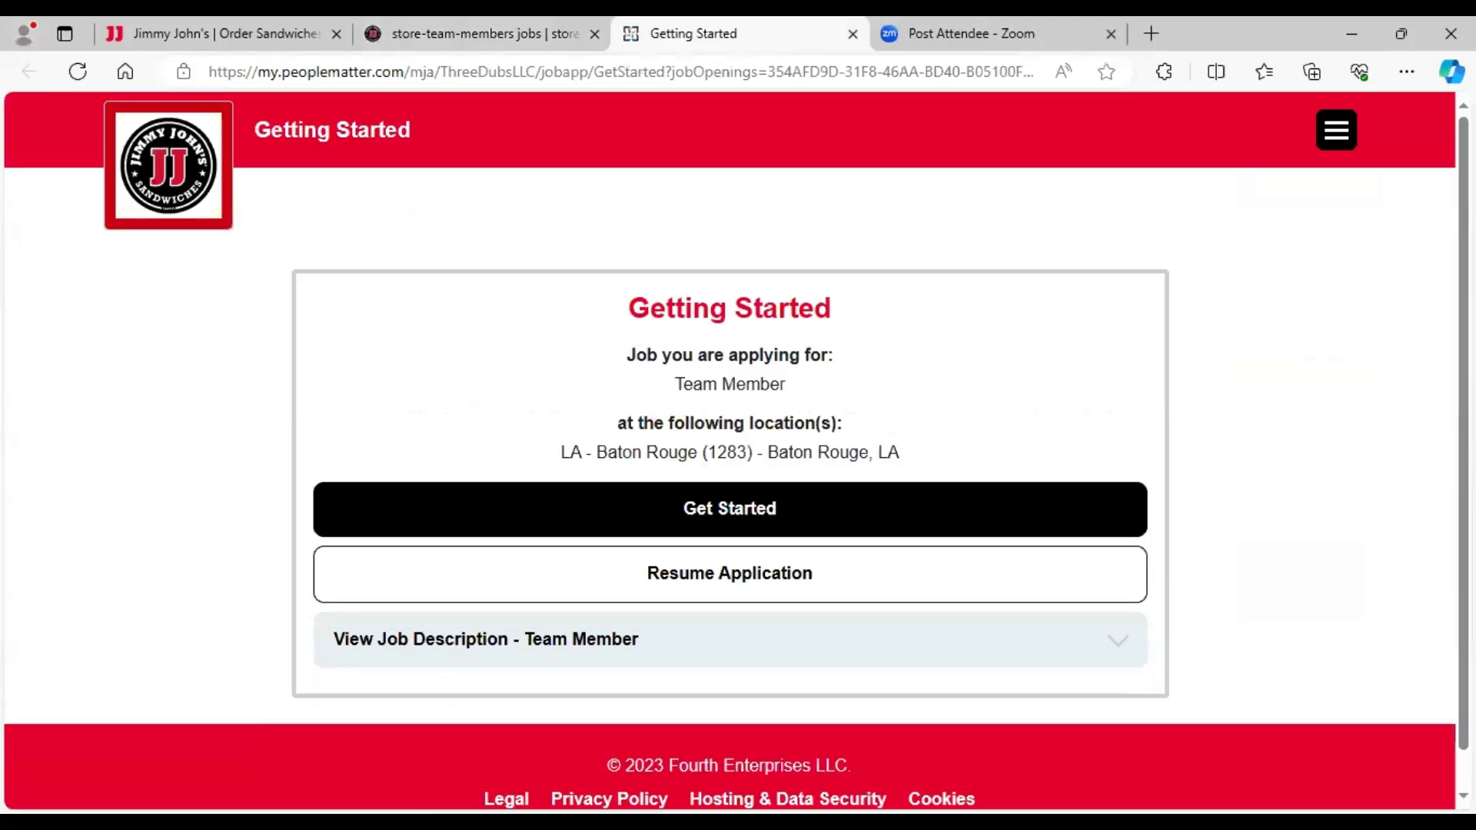
scroll(953, 440, down, 1)
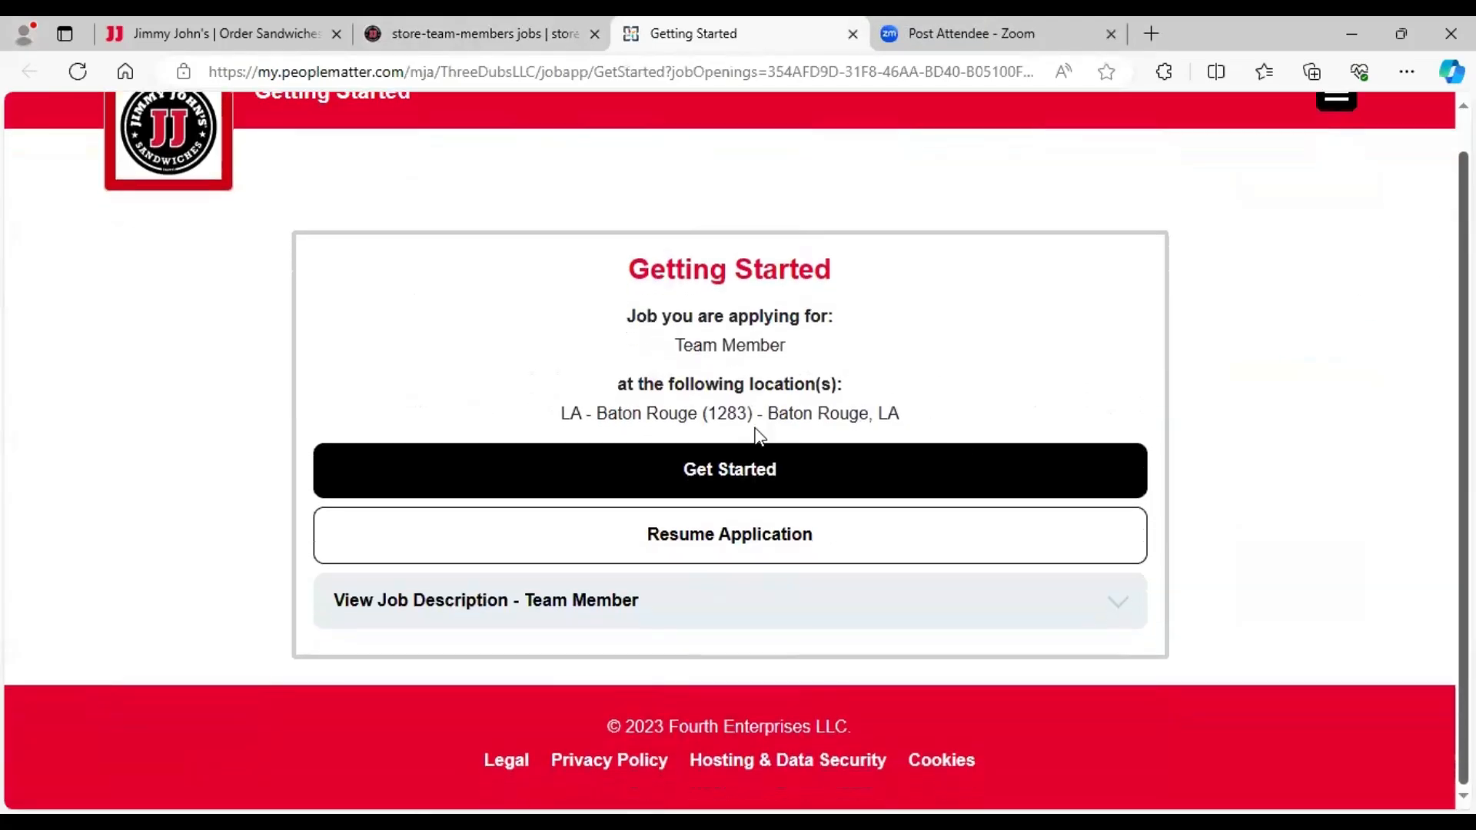
click(727, 471)
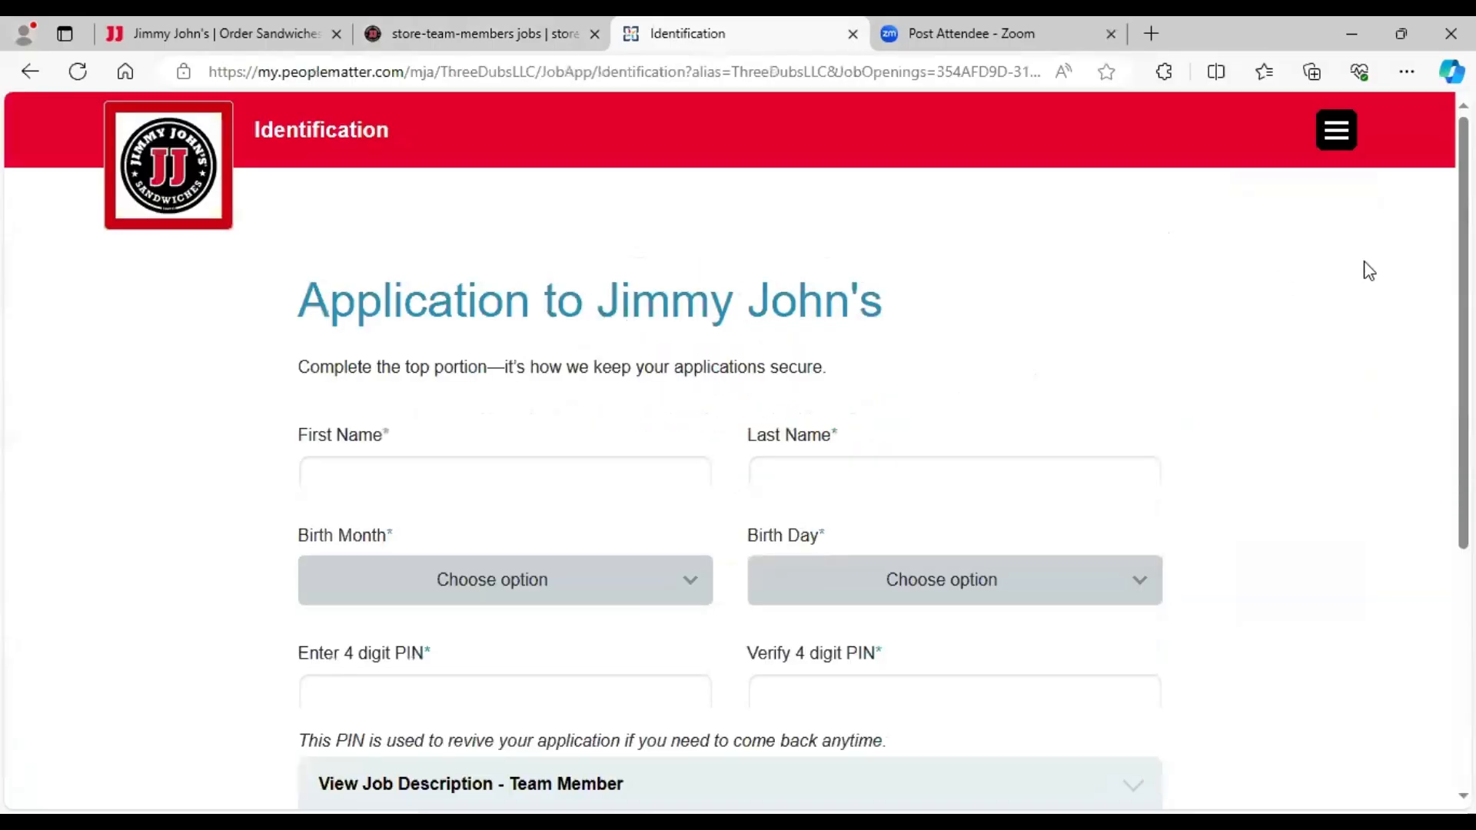
scroll(1438, 239, down, 2)
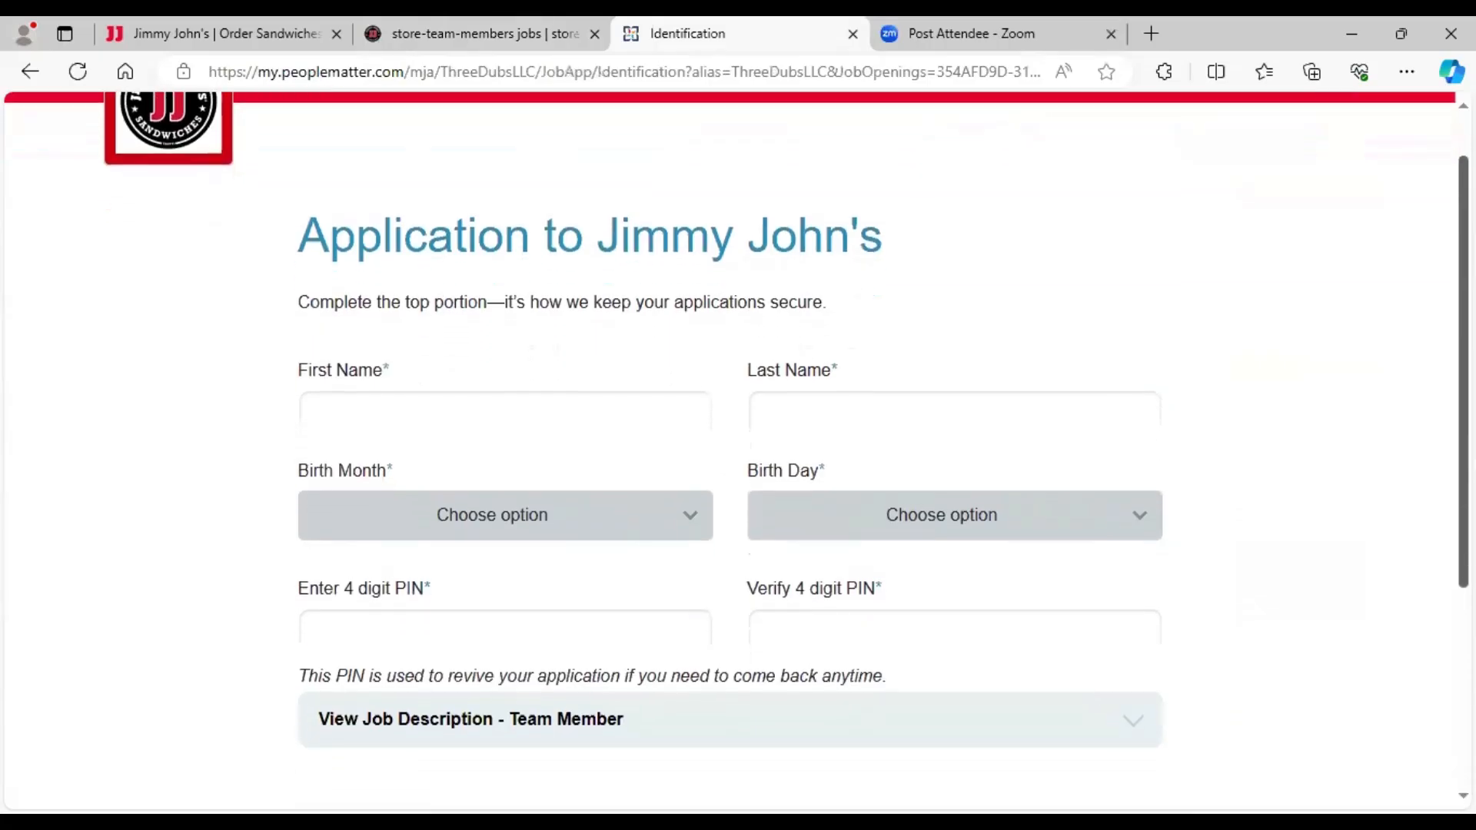
scroll(1109, 409, down, 3)
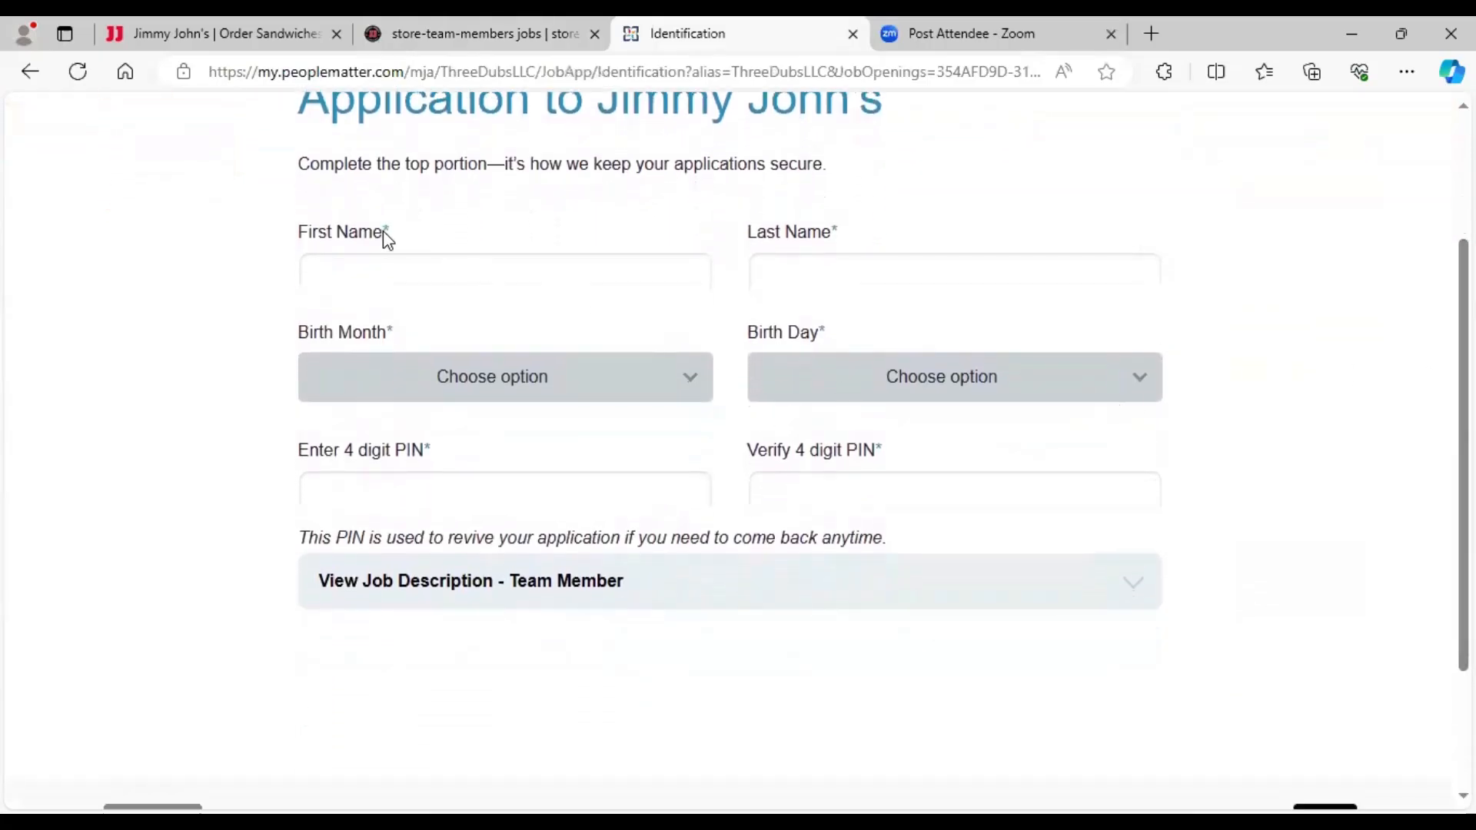
- Enter the applicant's first and last name
click(393, 282)
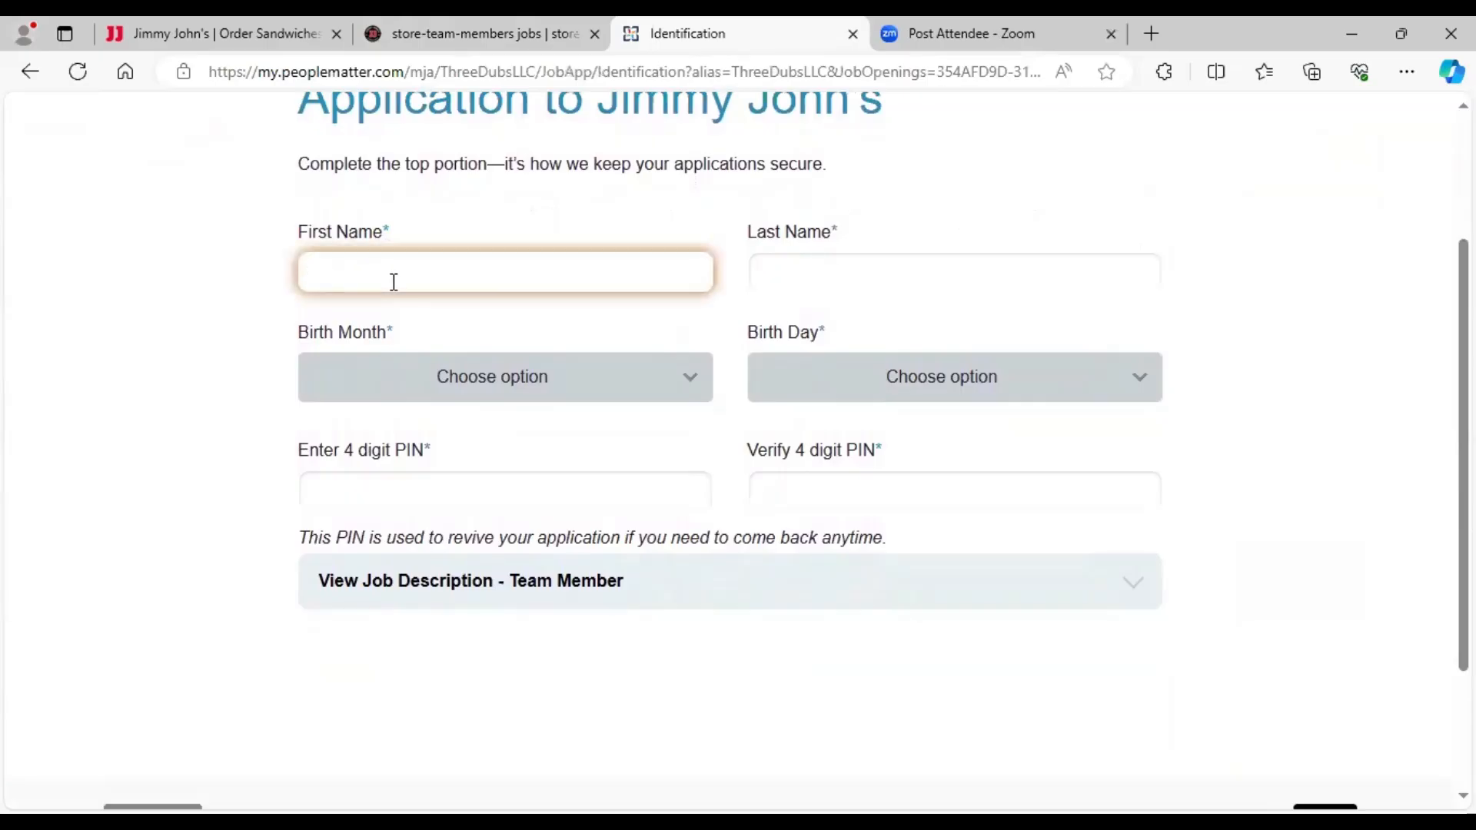
text(Jane)
click(778, 281)
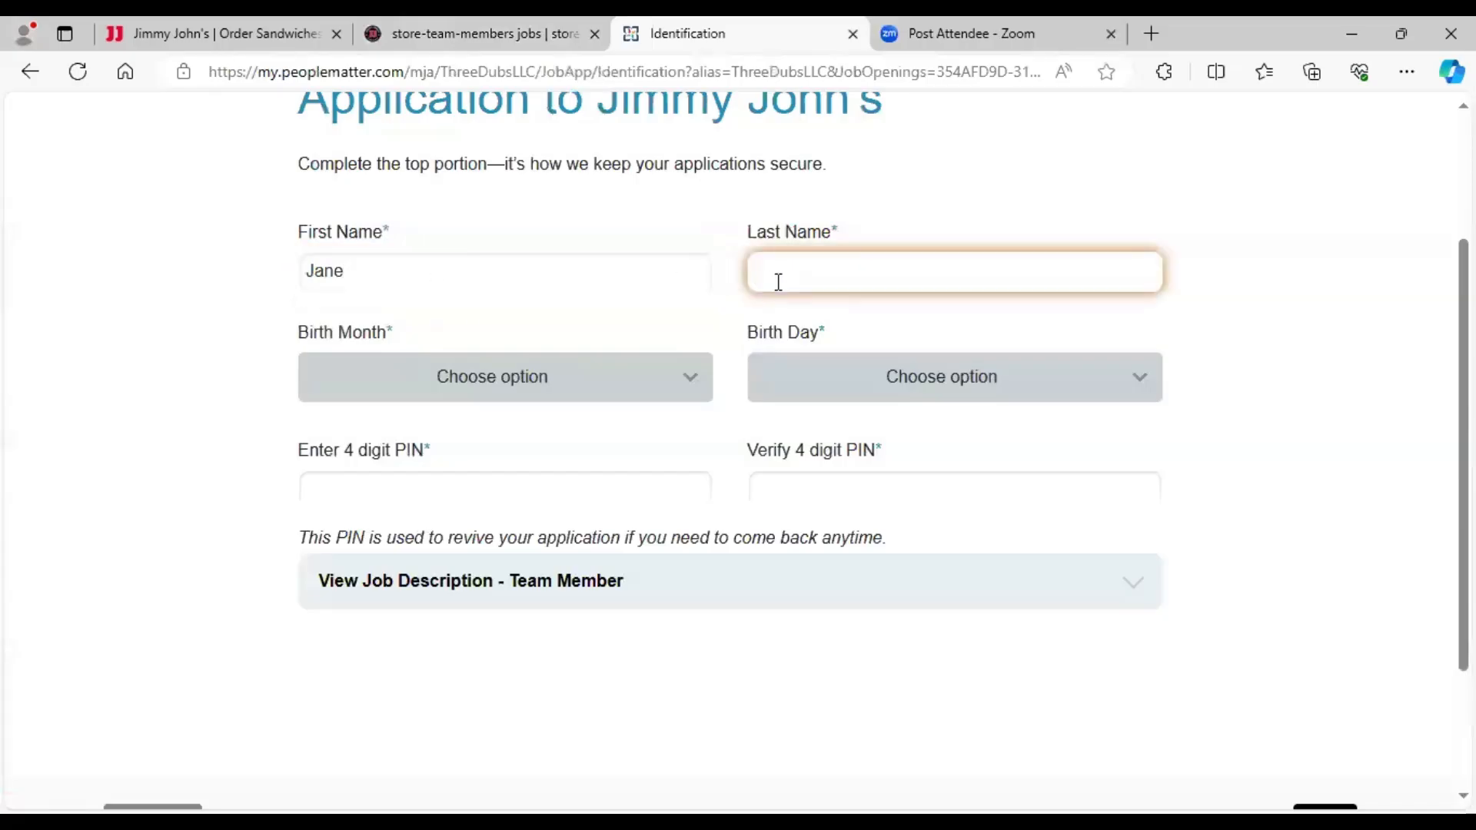
text(p)
key(BackSpace)
text(Public)
- Set the birth date to July 4, enter and verify the 4-digit PIN, and submit
click(586, 394)
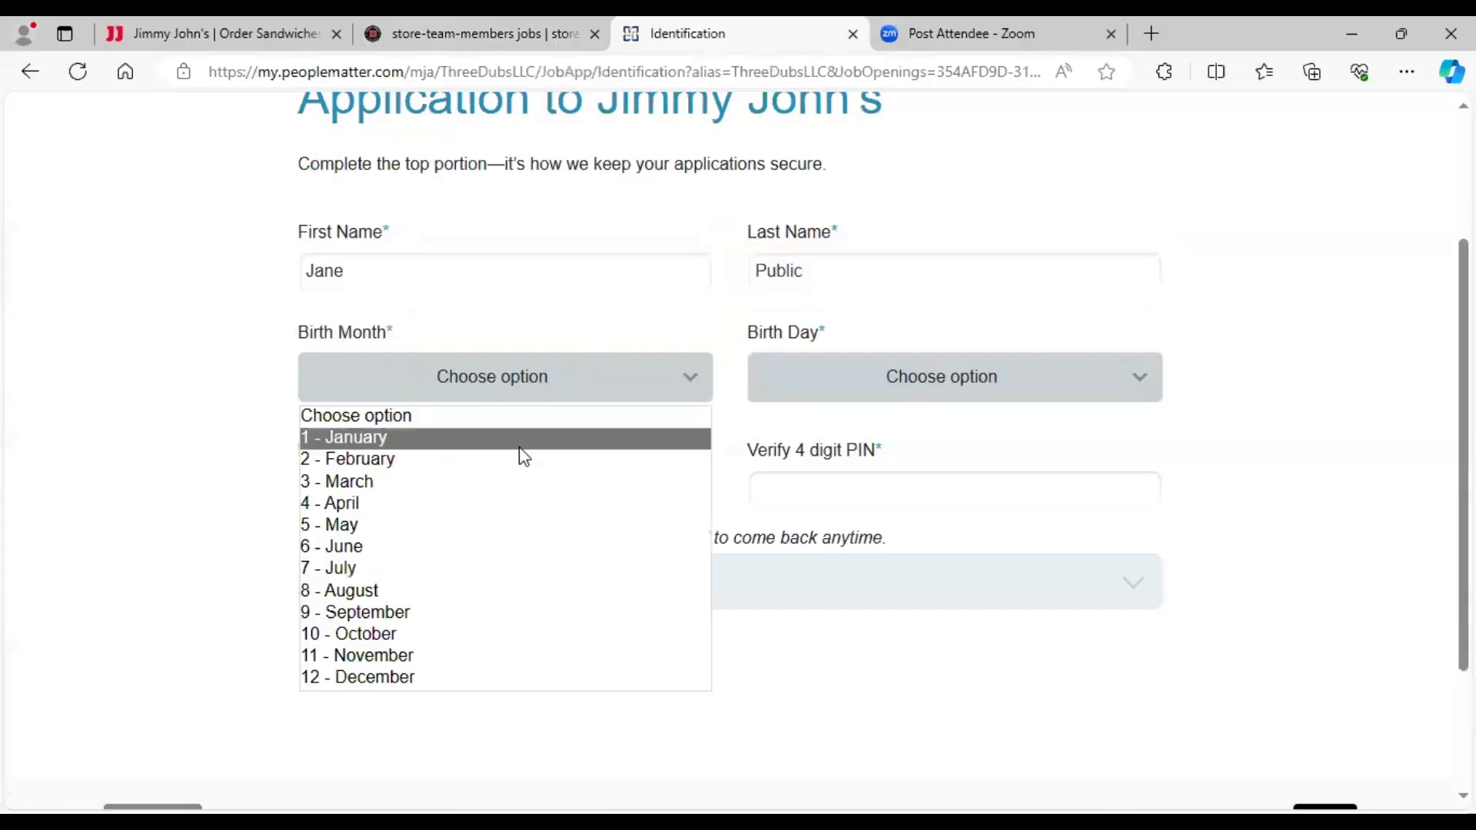
click(486, 570)
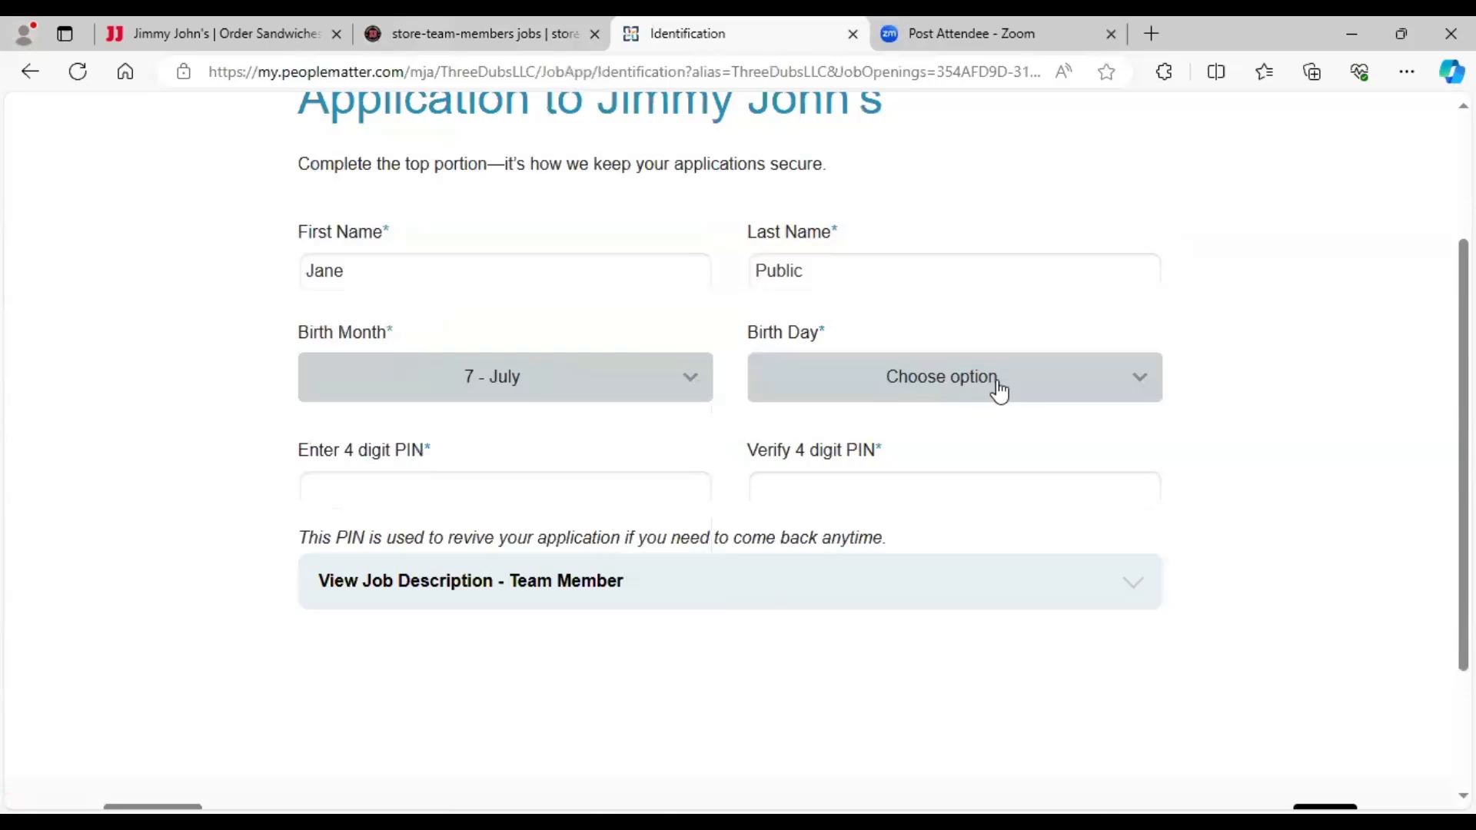
click(995, 384)
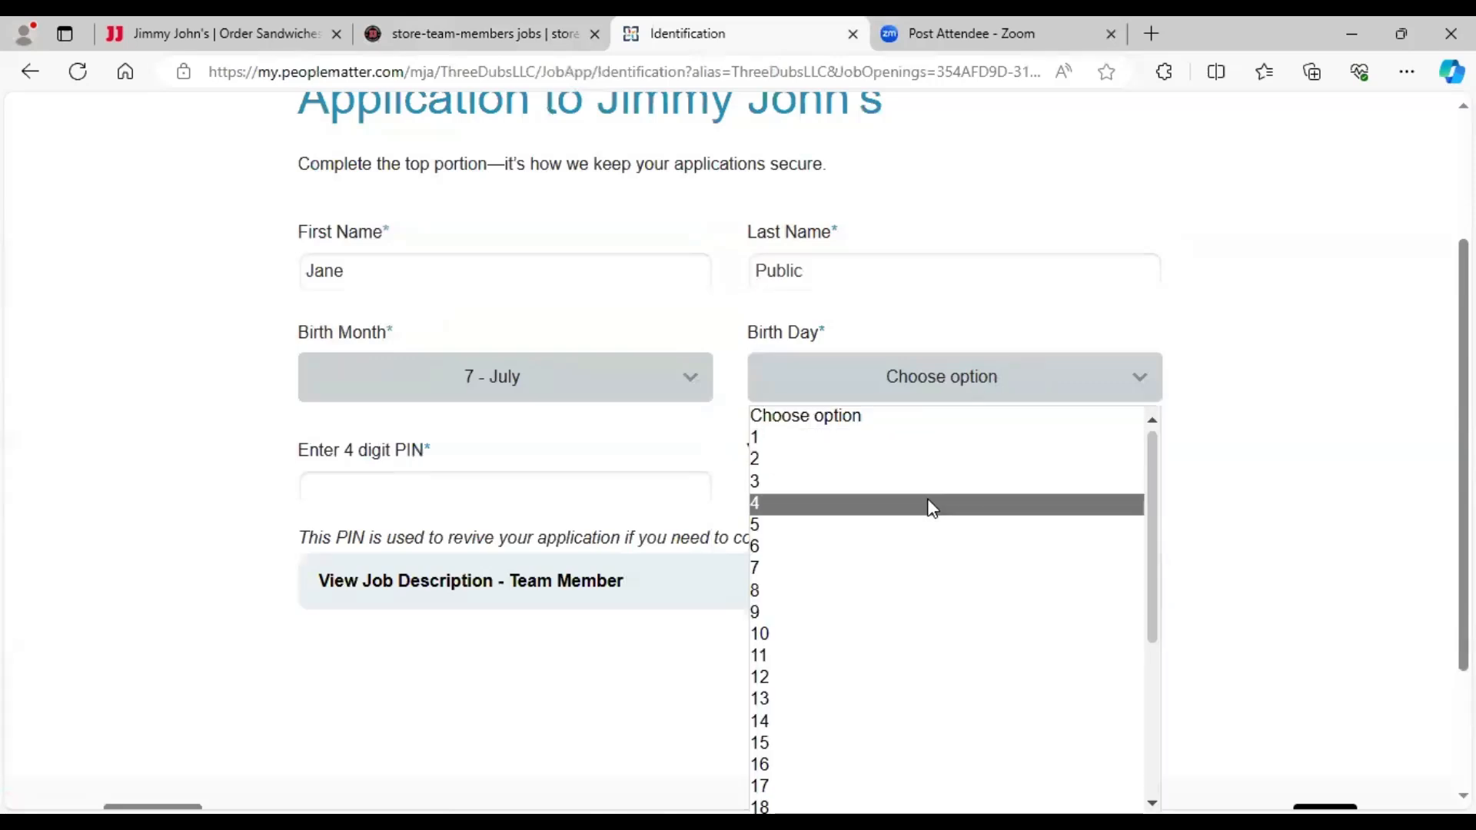
click(932, 505)
click(438, 489)
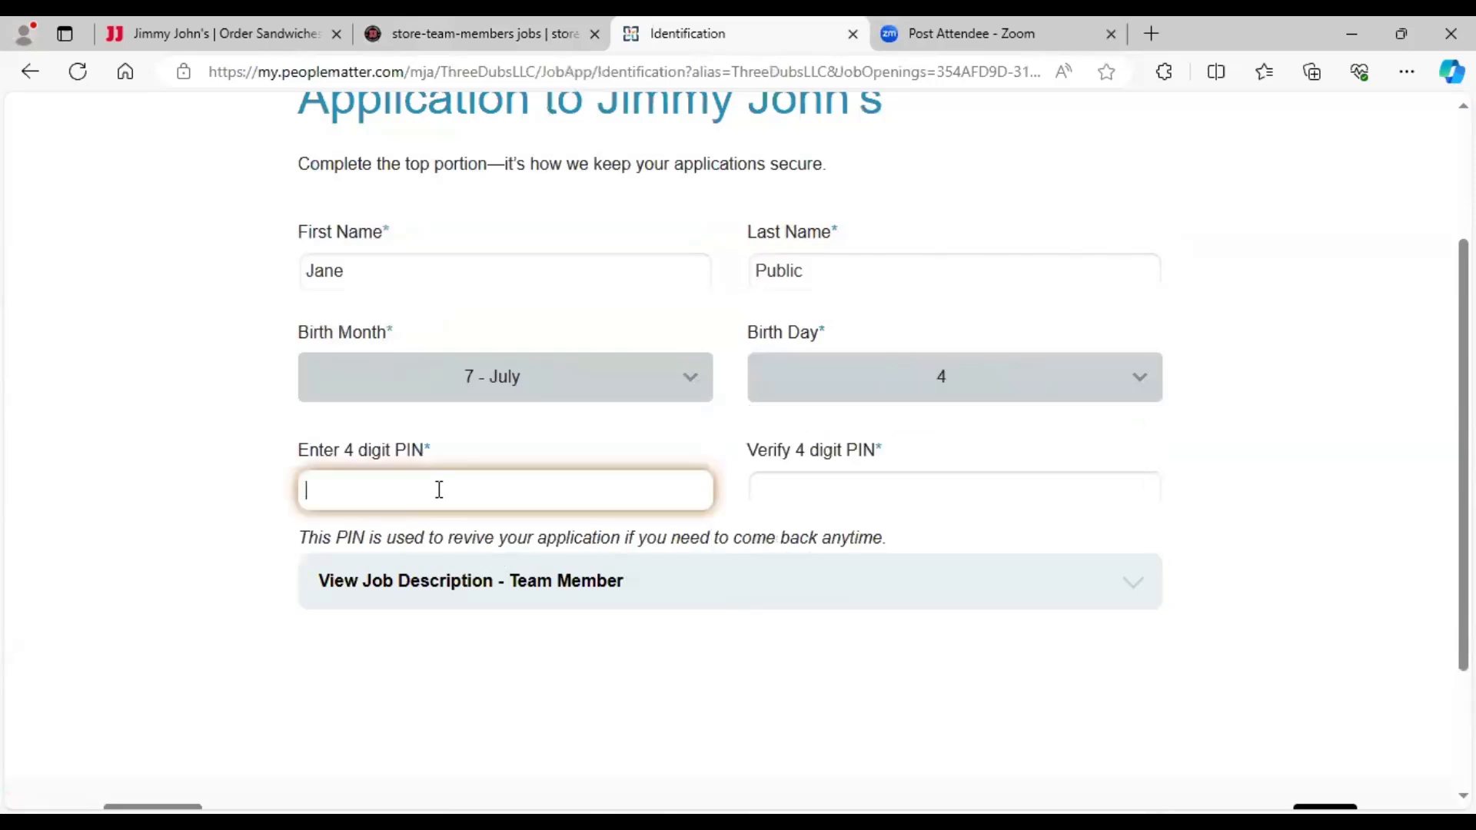
text(1234)
click(871, 489)
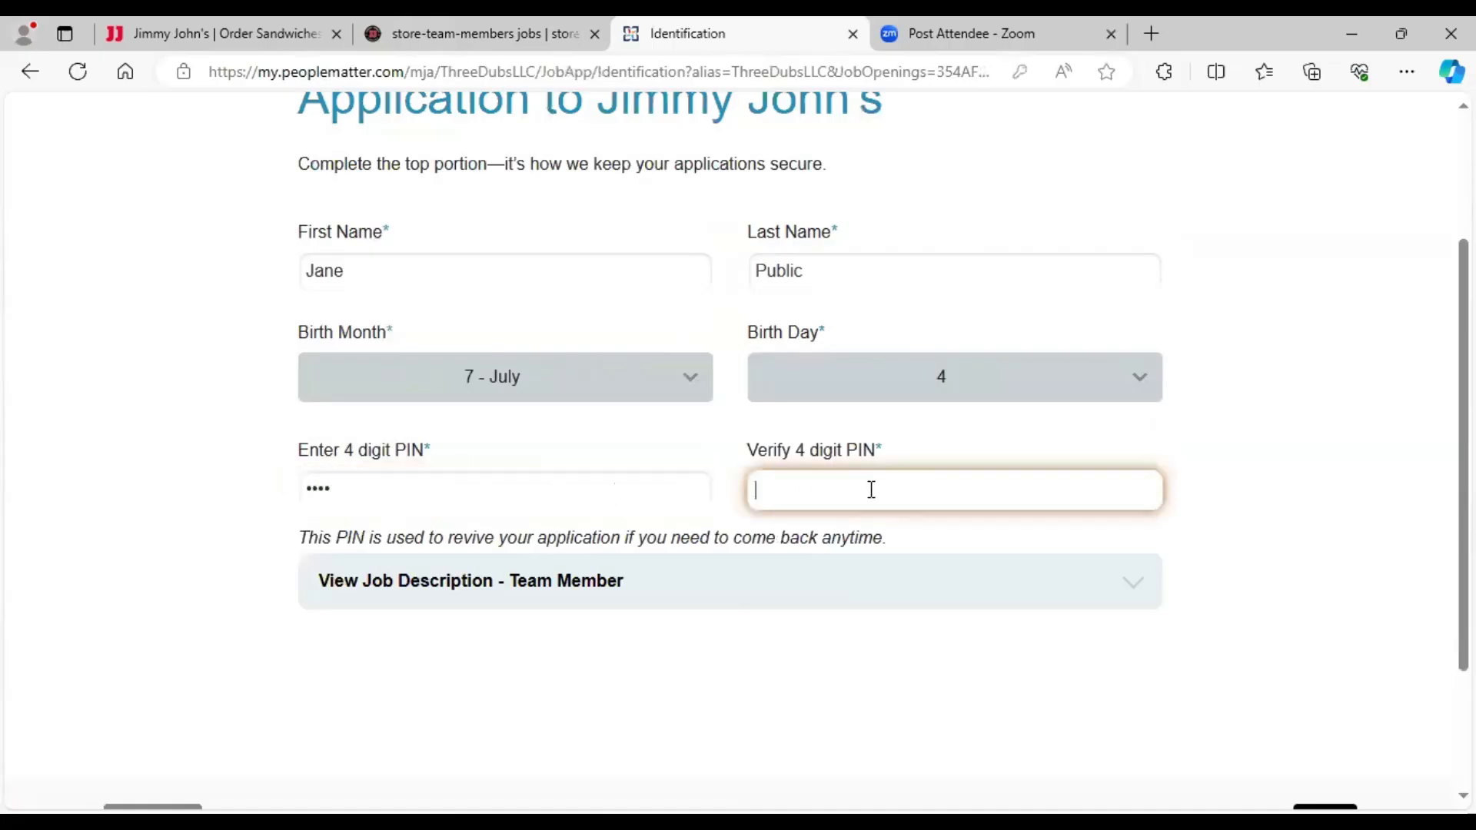
text(1234)
scroll(1074, 546, down, 2)
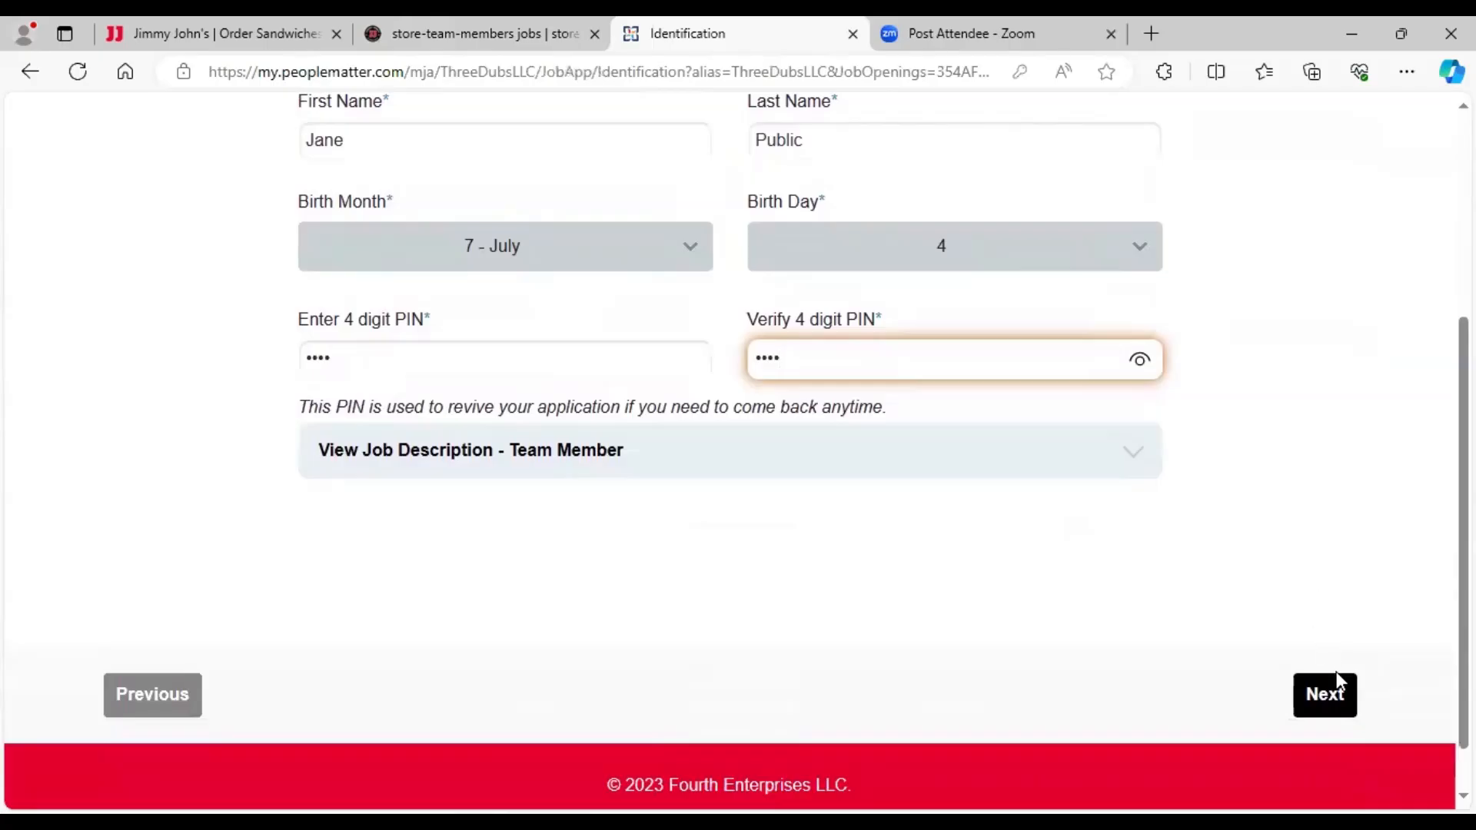
click(1332, 698)
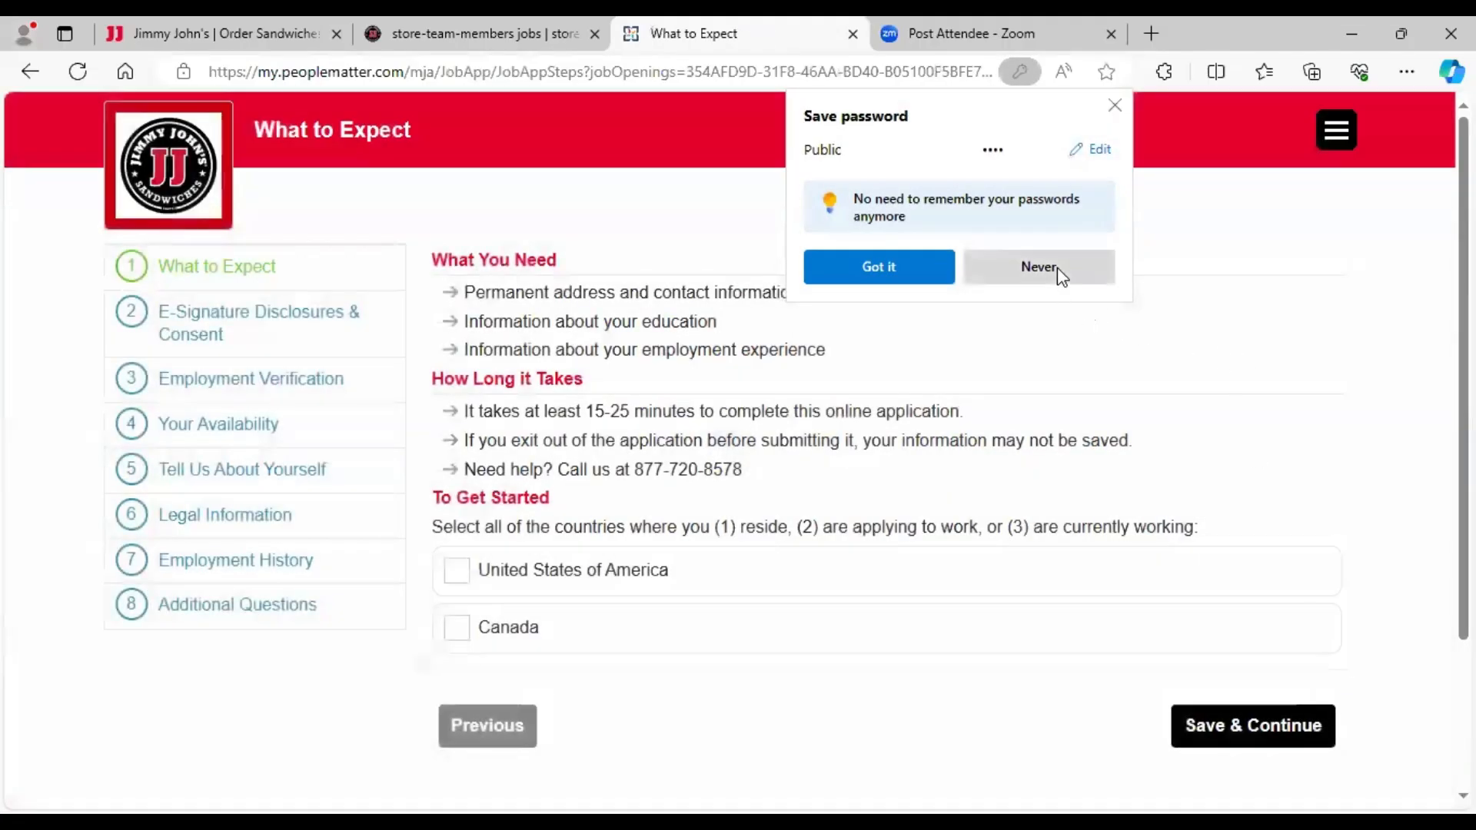
- Decline Edge's password-save offer and check United States of America as the country
click(1057, 267)
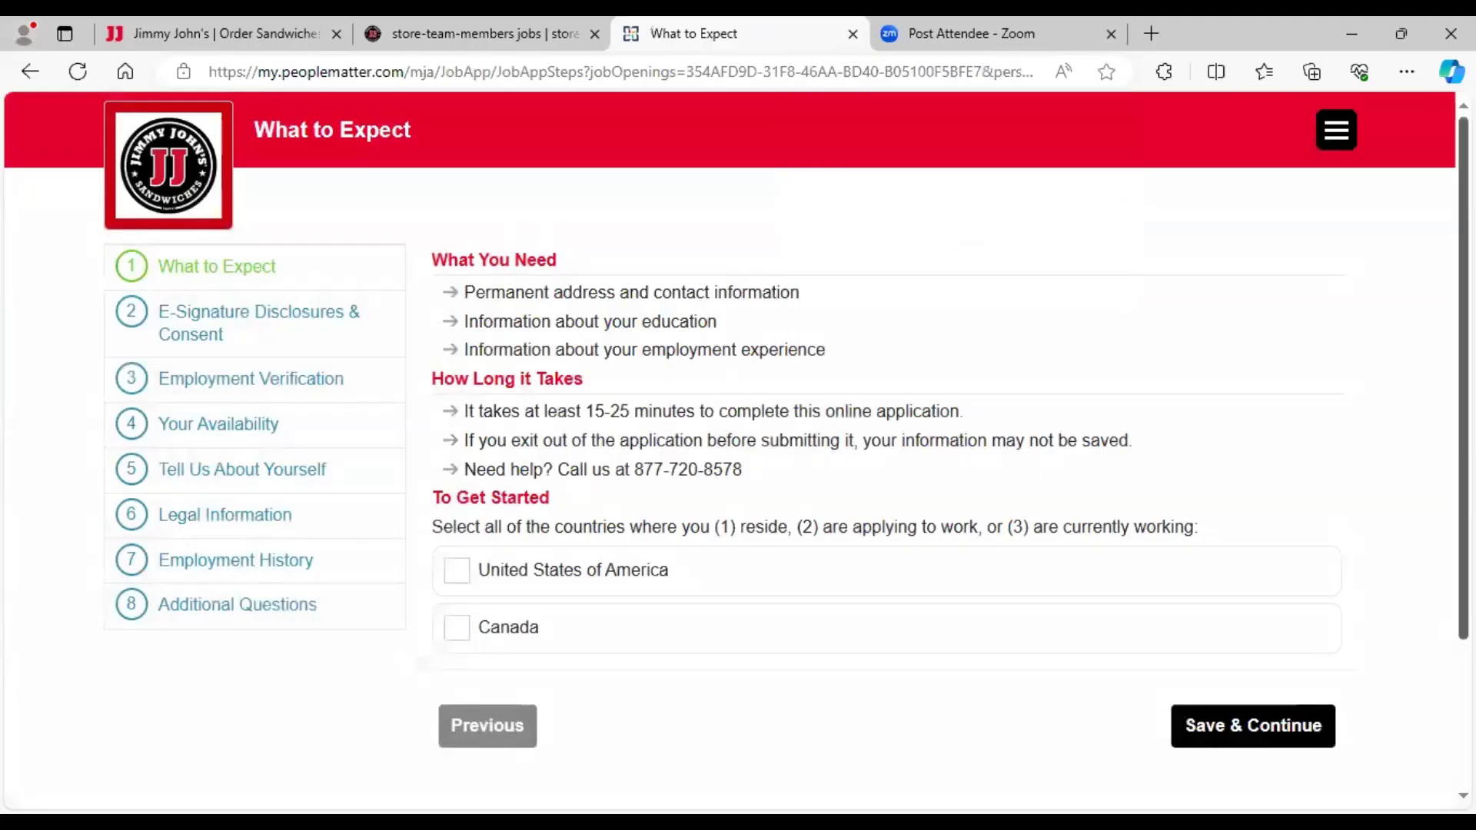
scroll(800, 432, down, 1)
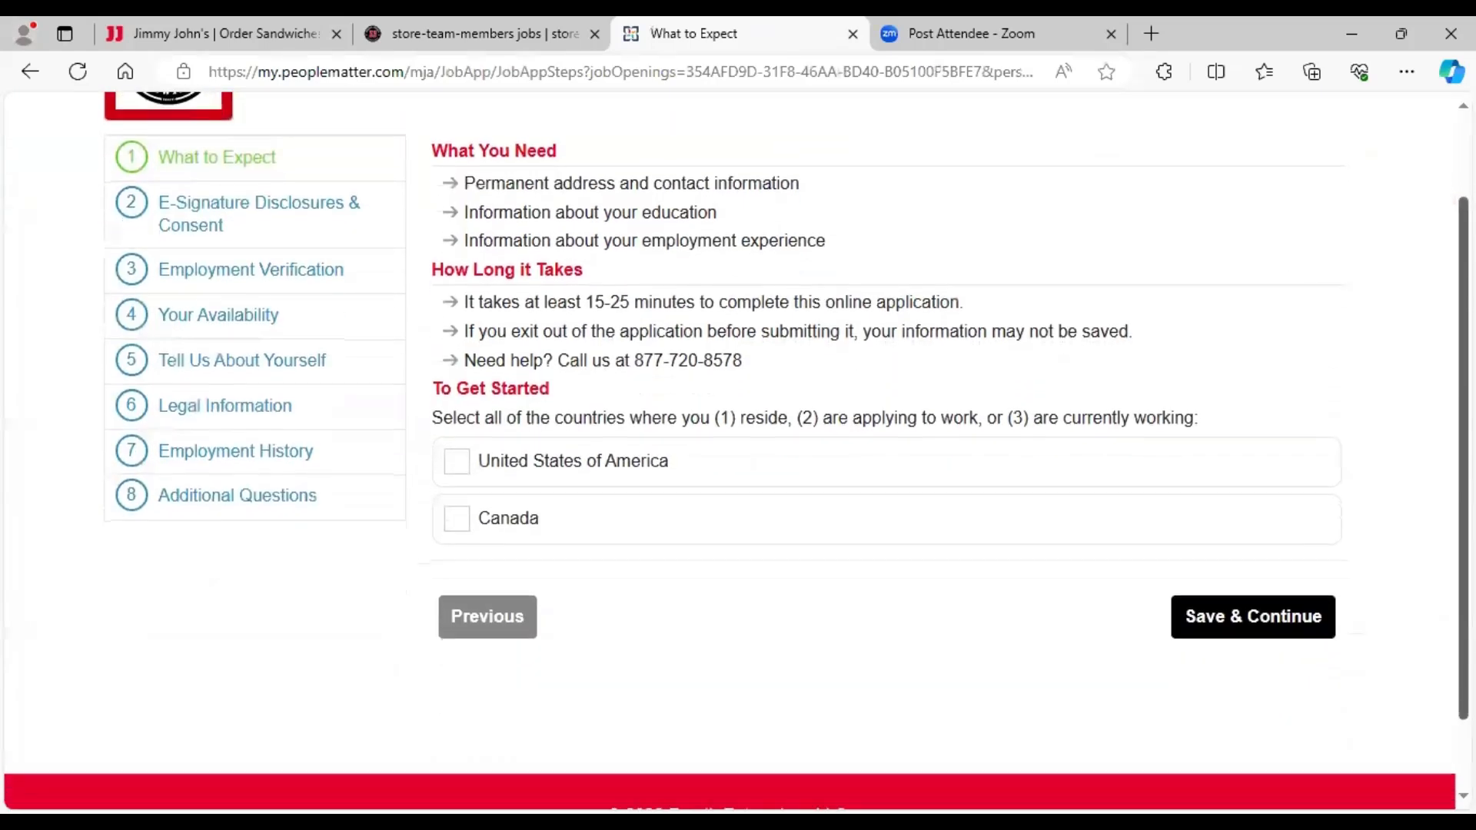
click(469, 461)
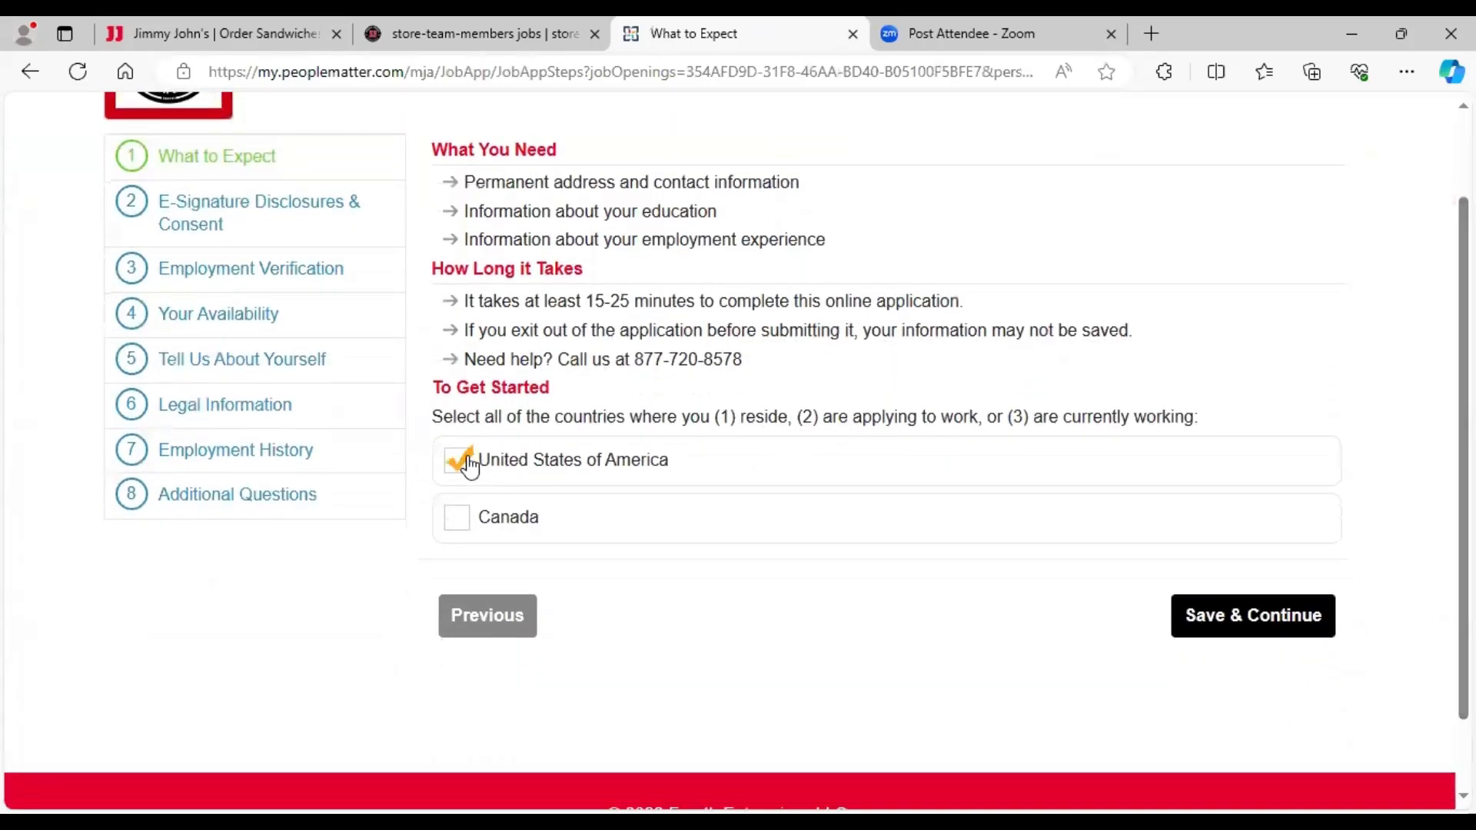
- Review the US PeopleMatter e-signature disclosure and agree to e-signature consent
click(1209, 615)
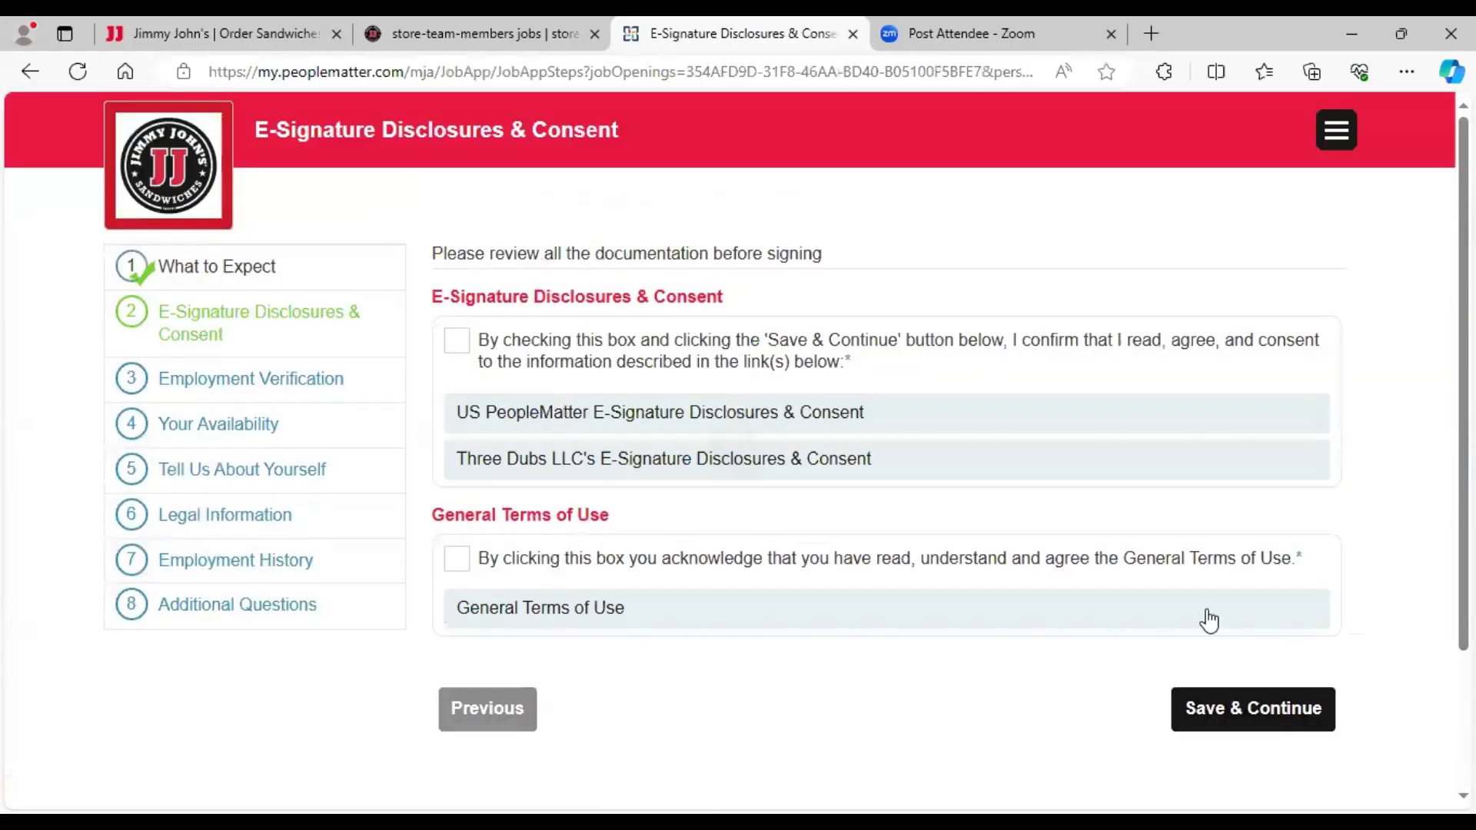
scroll(738, 415, down, 1)
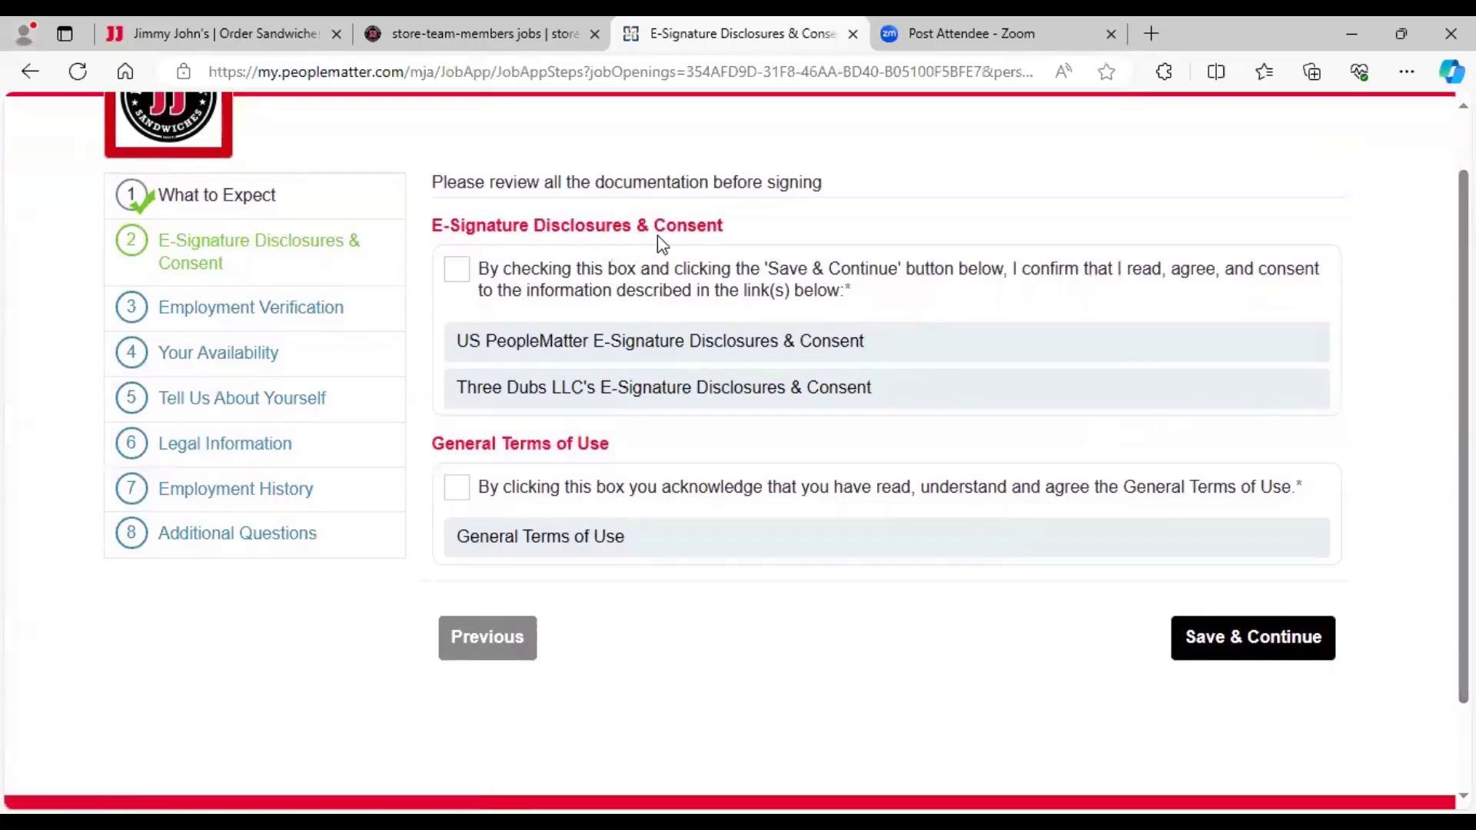
click(639, 343)
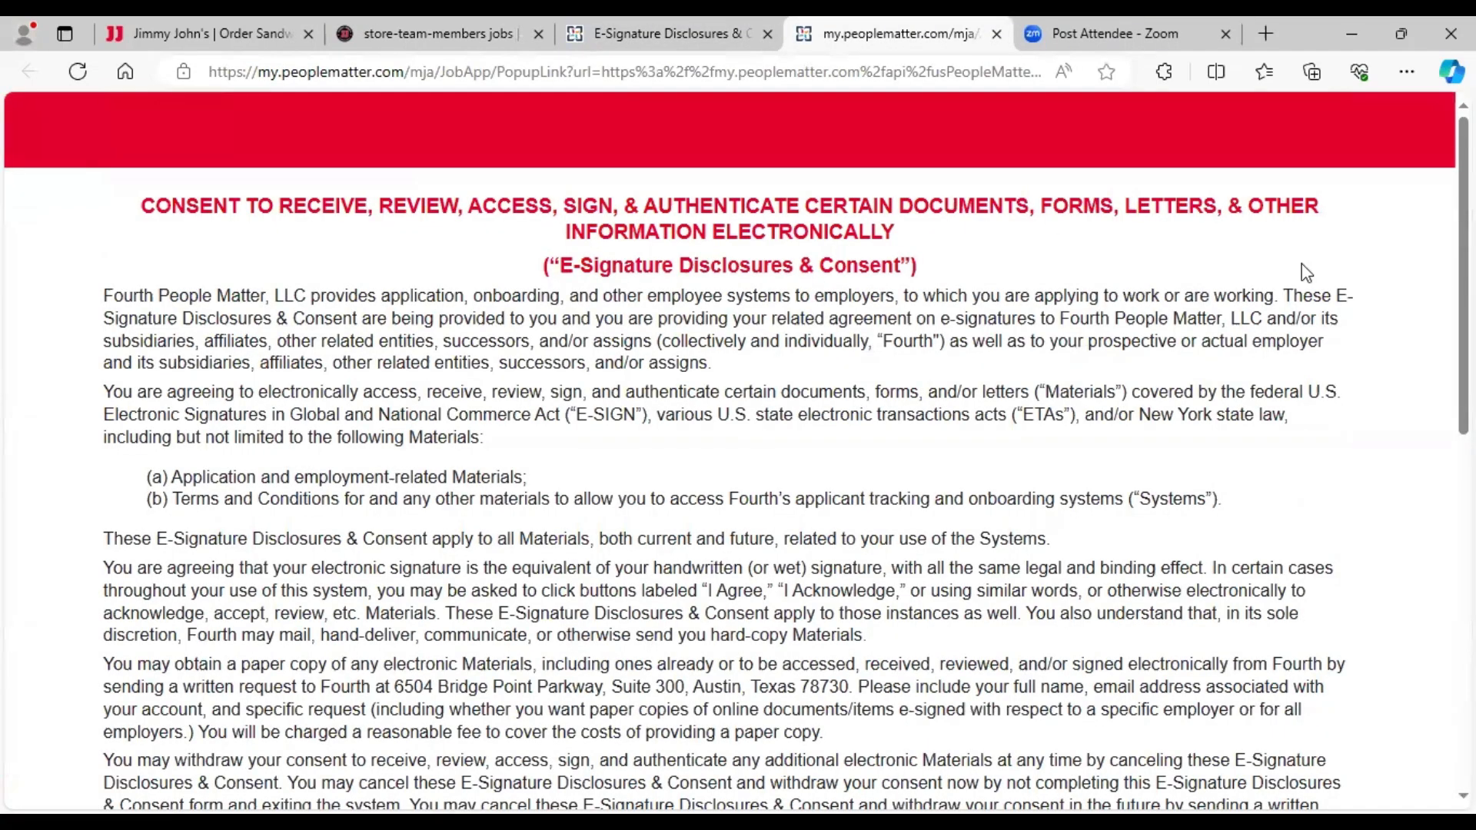
click(996, 34)
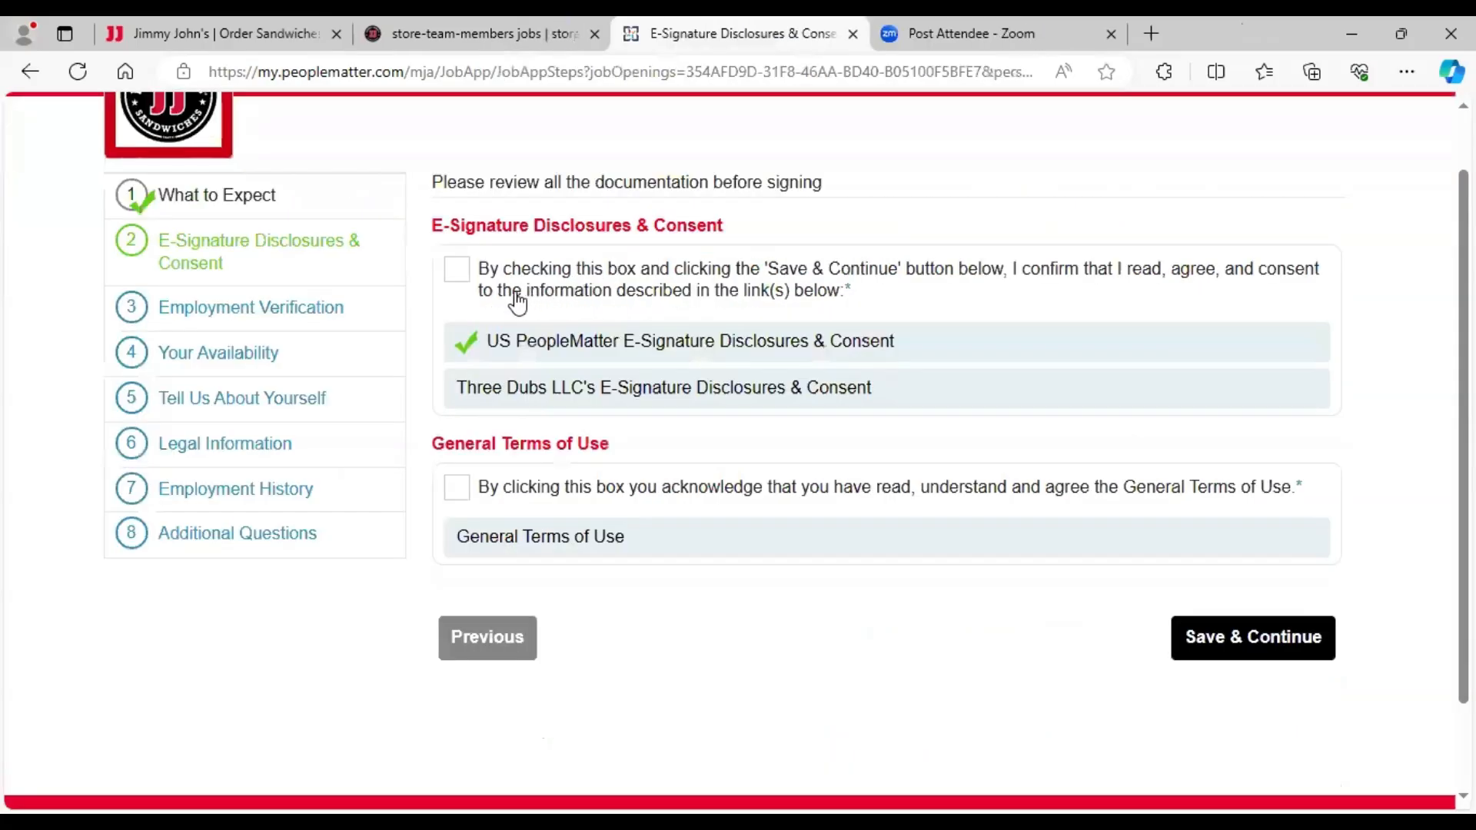
click(462, 277)
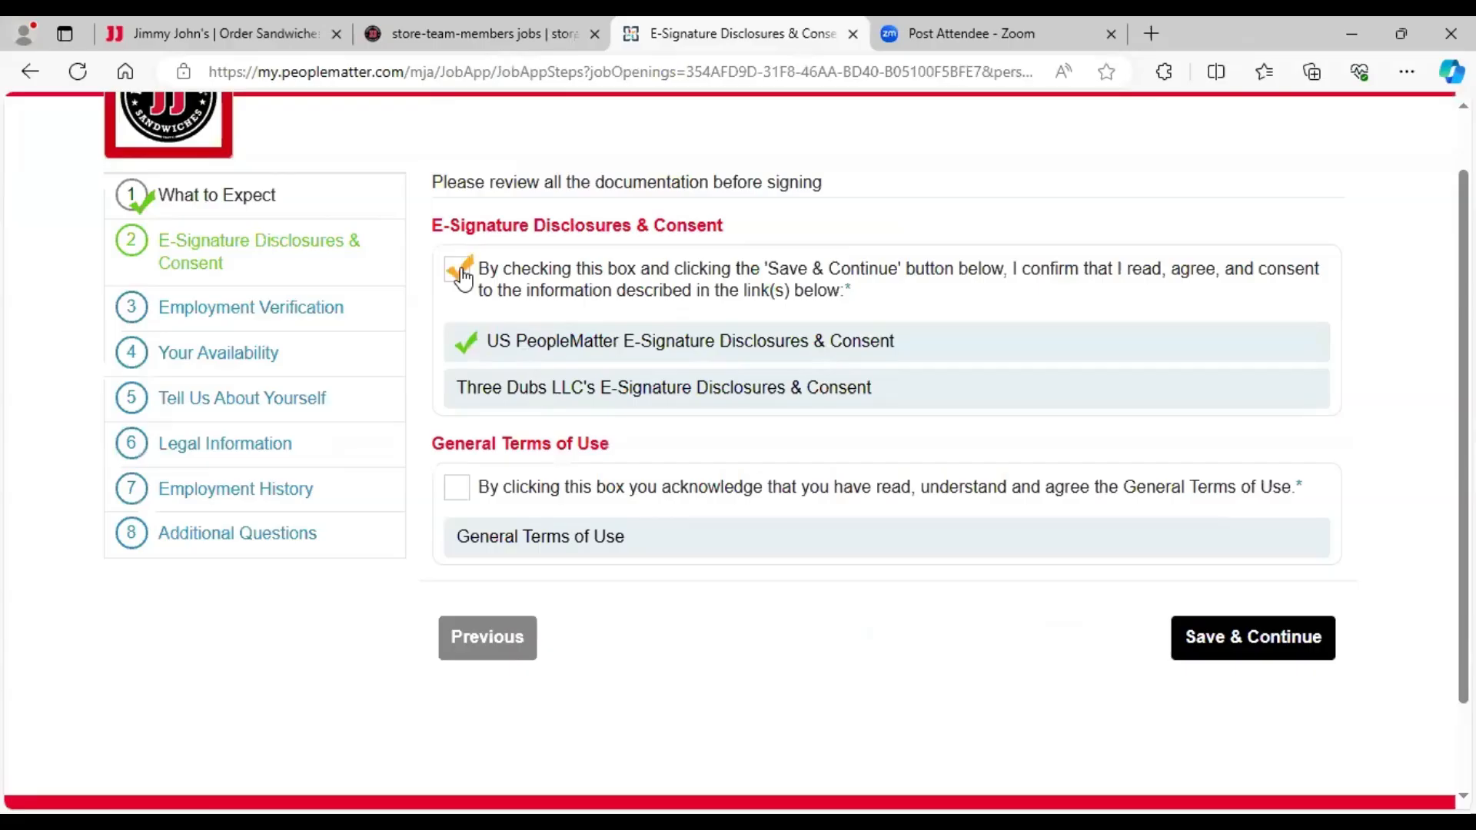
- Review the Three Dubs LLC disclosure and General Terms of Use, then agree to the terms
click(494, 396)
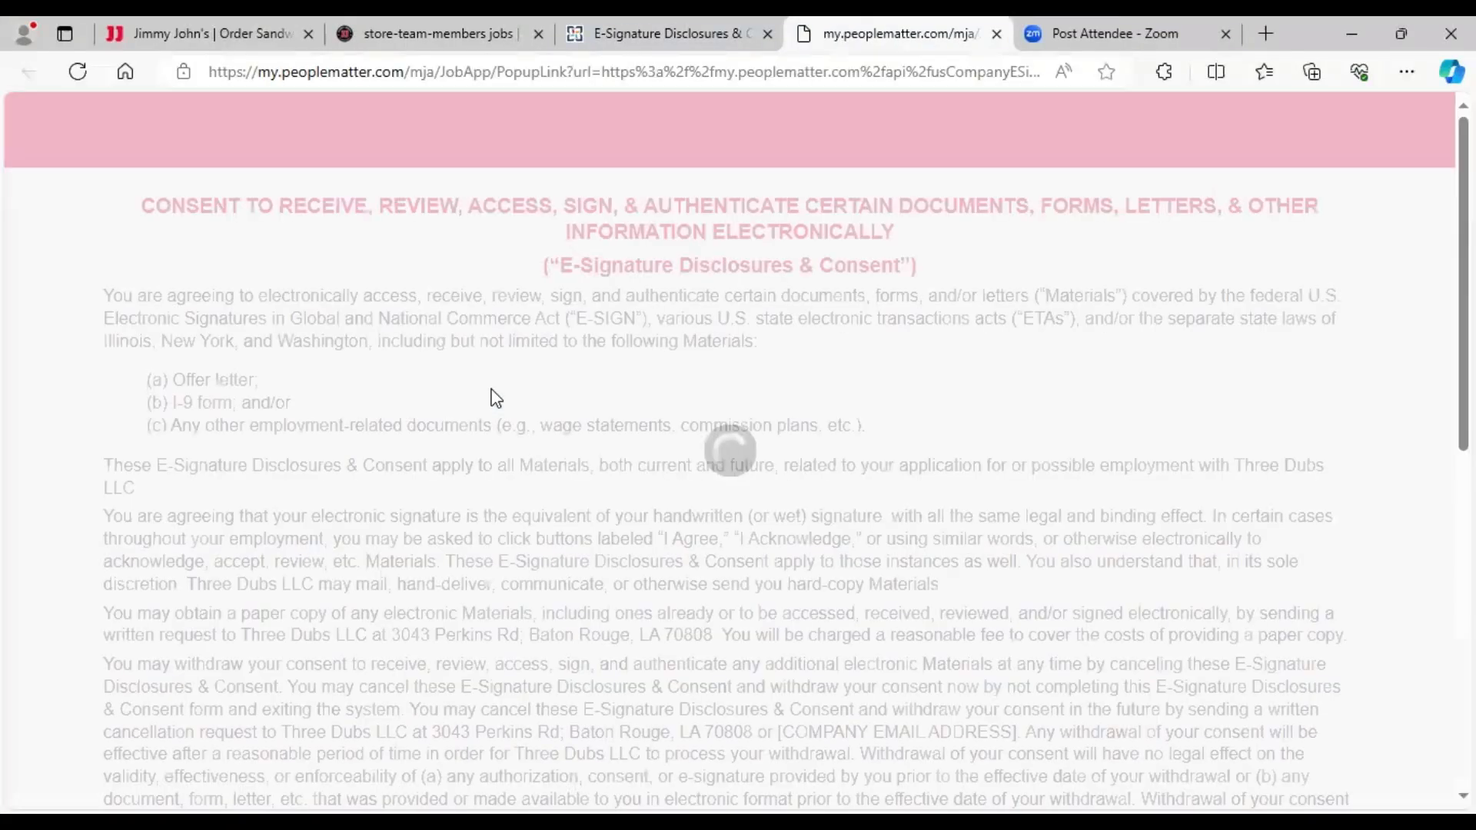
click(996, 34)
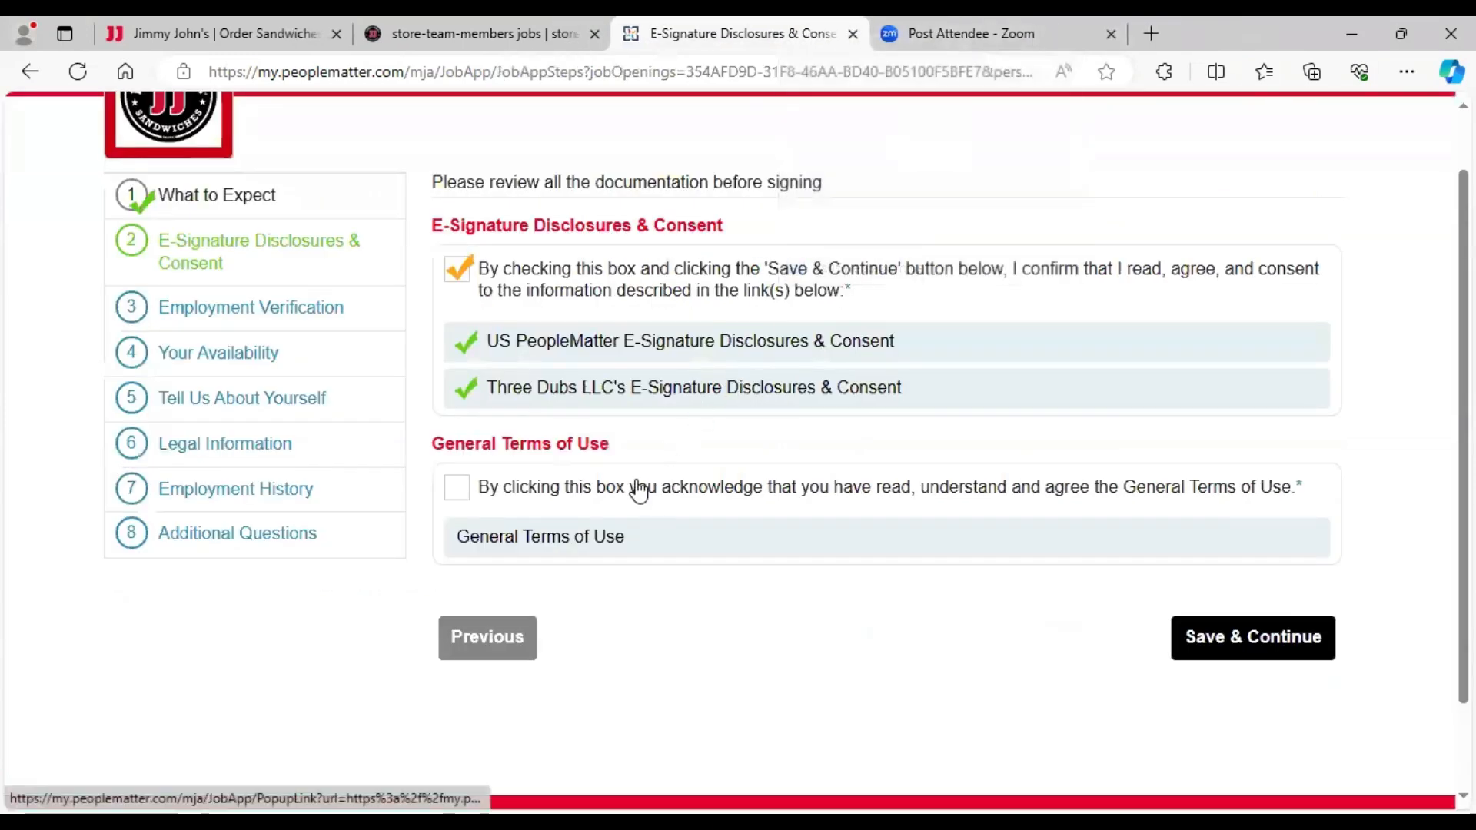
click(590, 538)
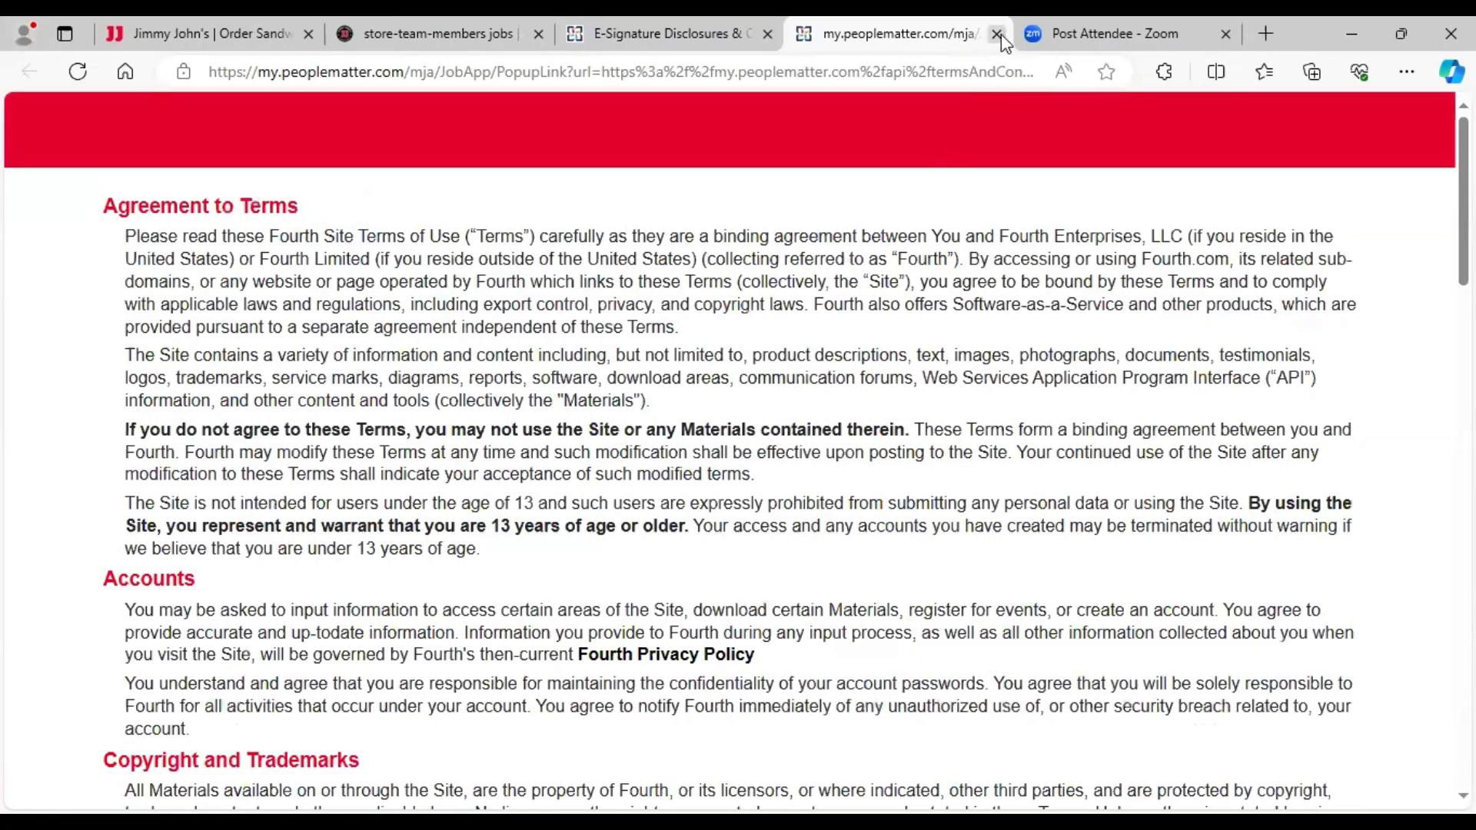
click(997, 34)
click(457, 488)
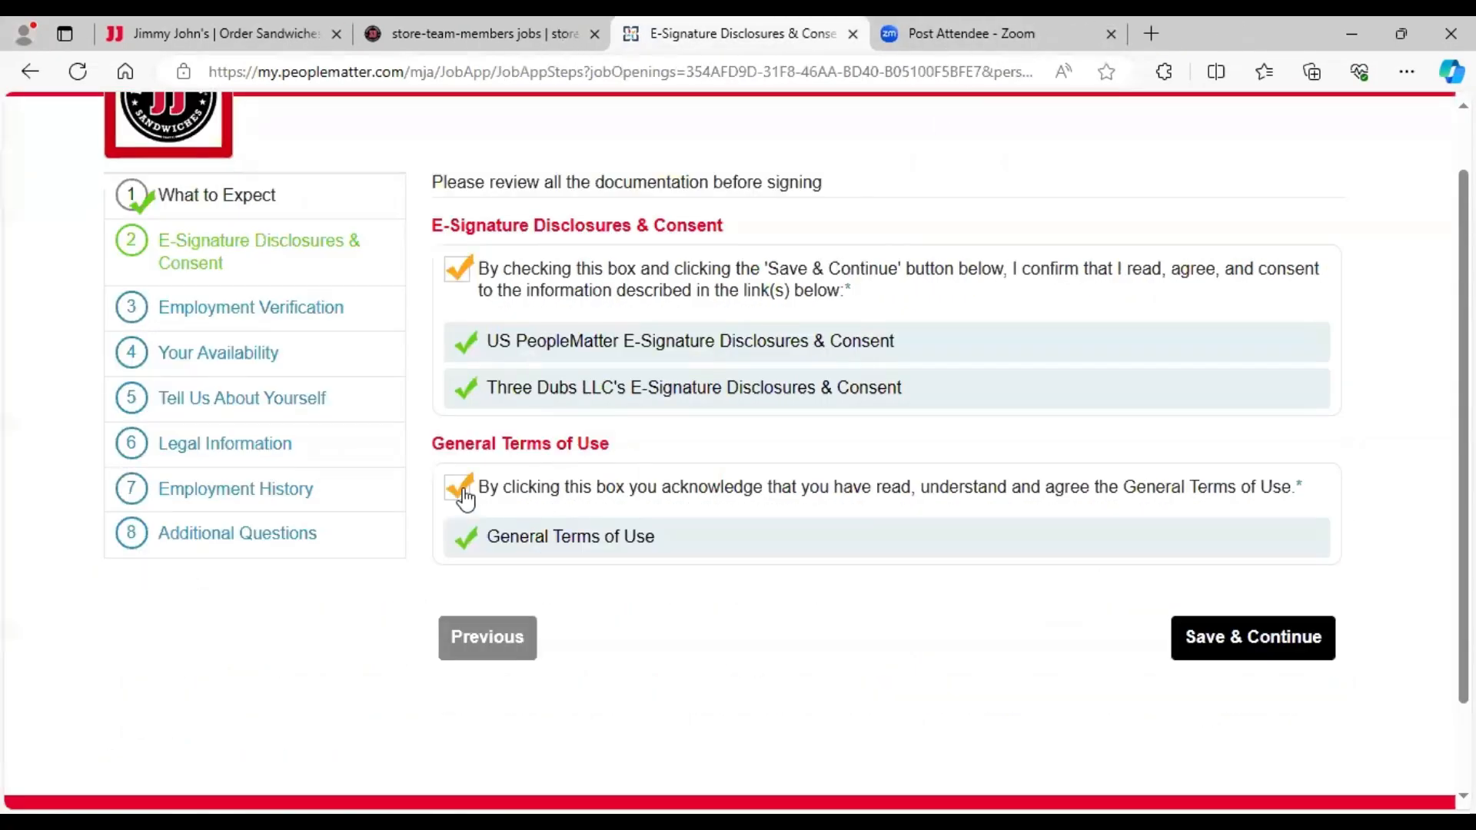
- Save the consents and continue past the employment verification step
click(1233, 640)
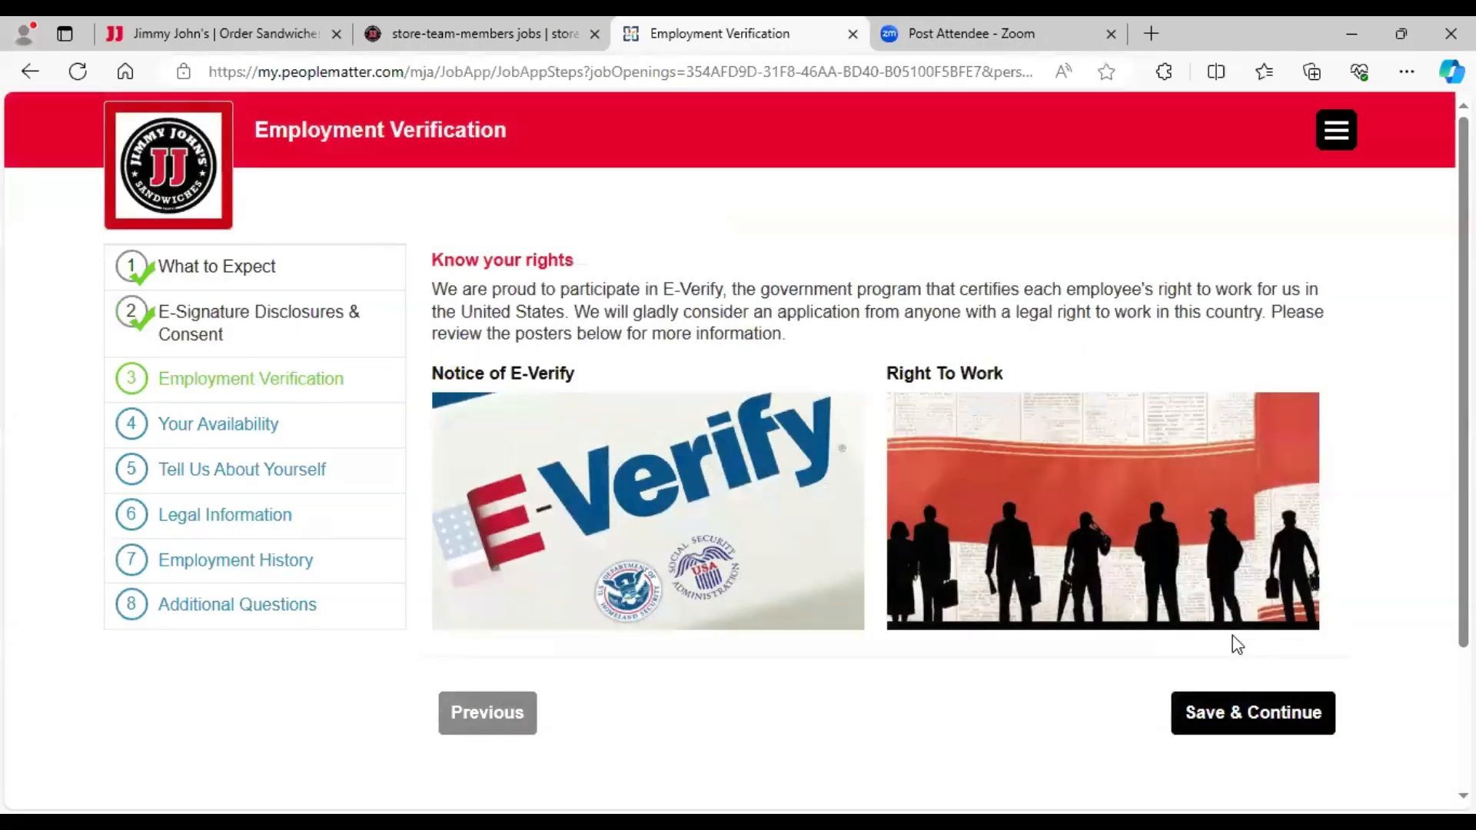
scroll(736, 414, down, 3)
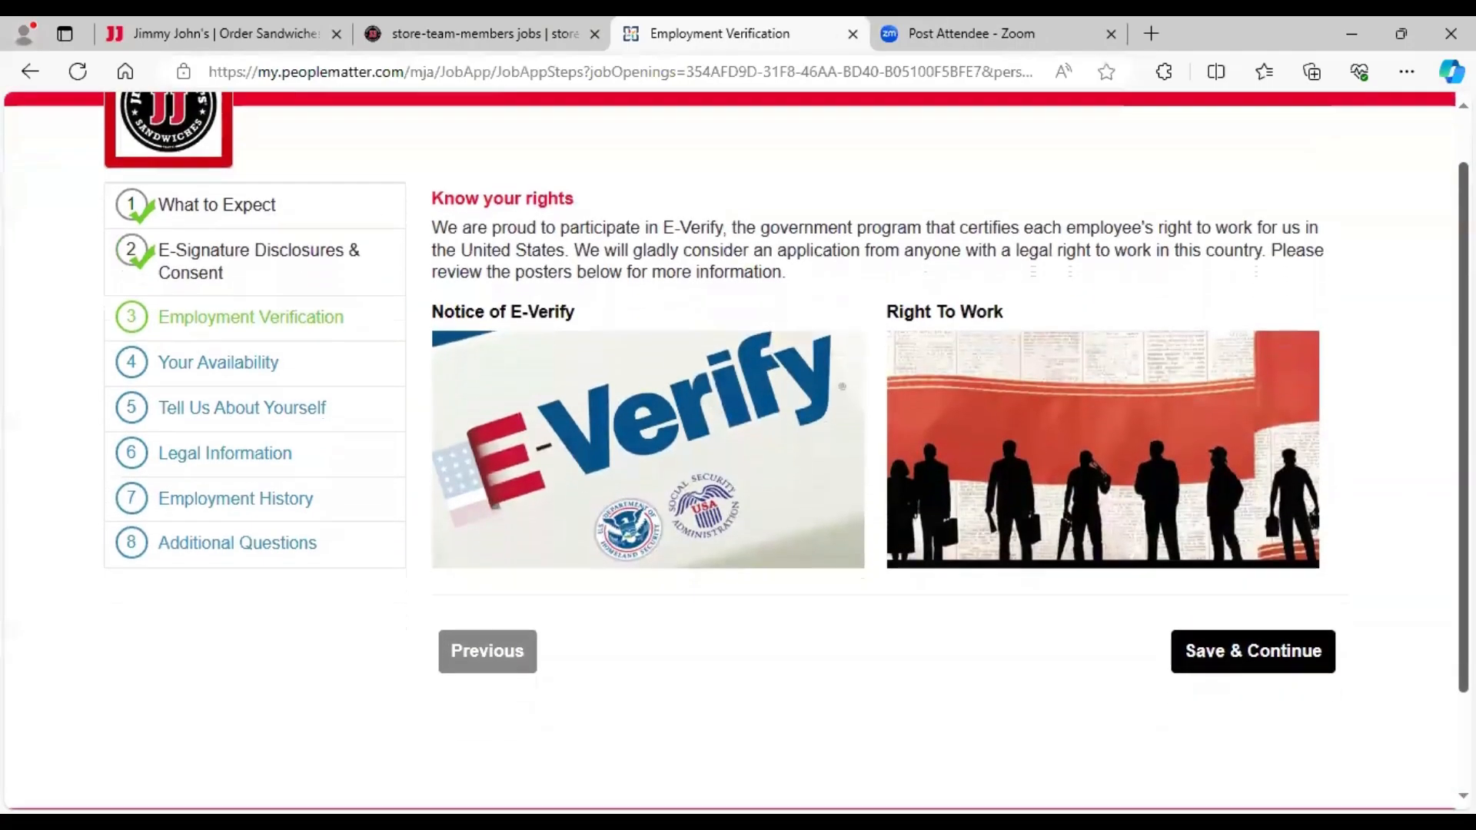
scroll(1018, 583, down, 1)
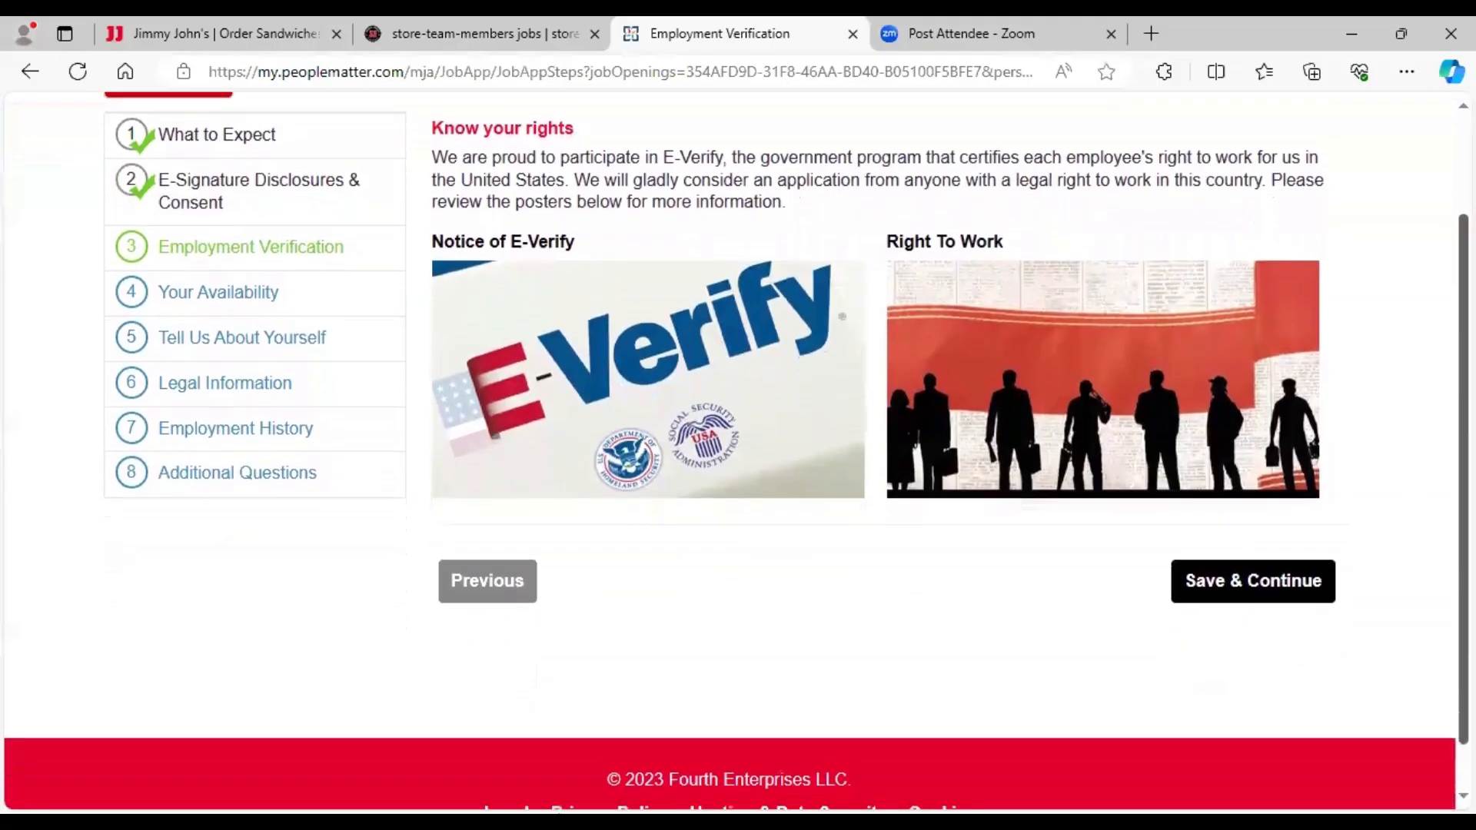
click(1252, 588)
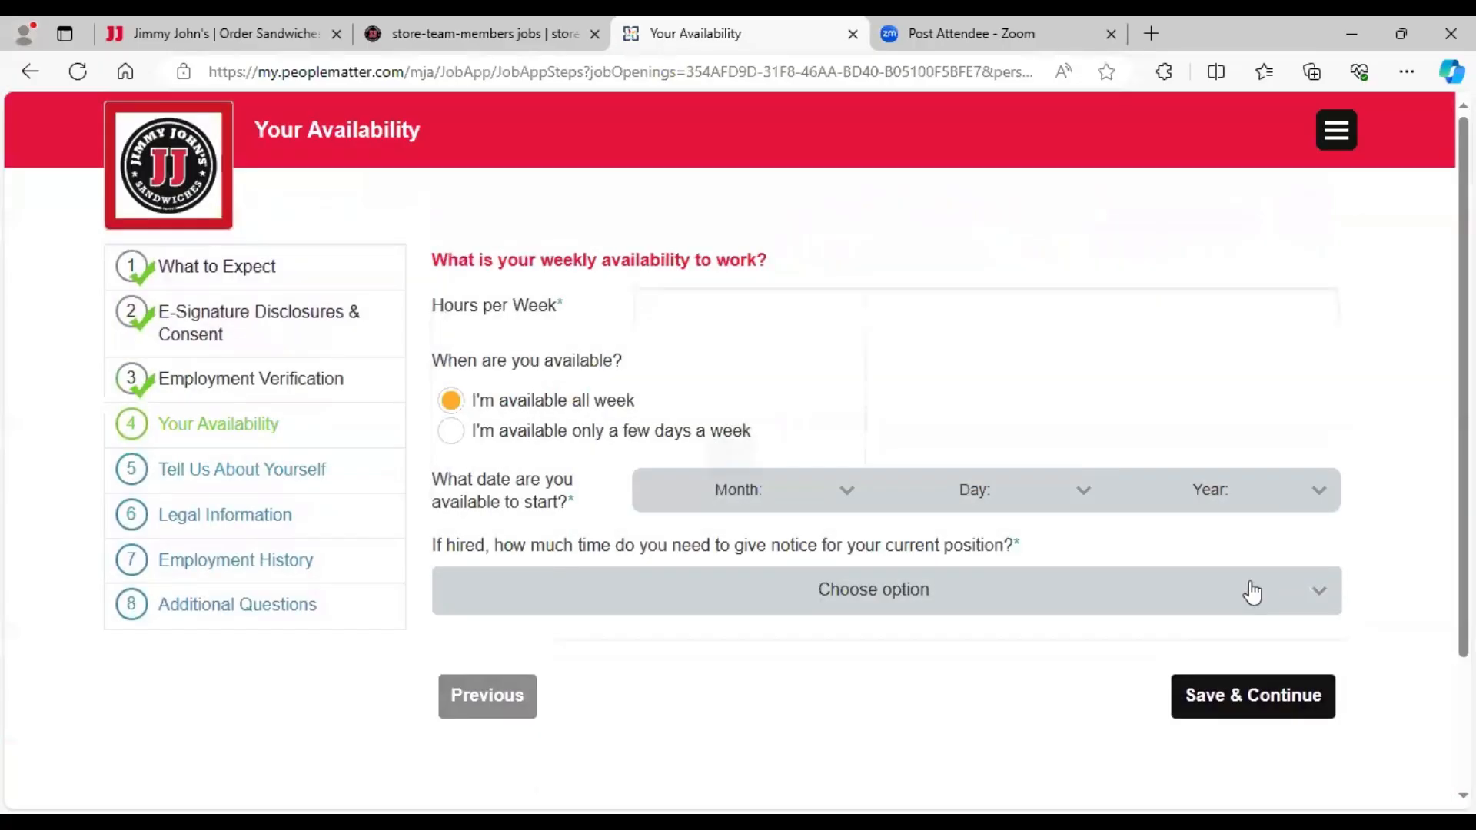
- Enter 30 weekly hours and select being available all week
scroll(1321, 333, down, 1)
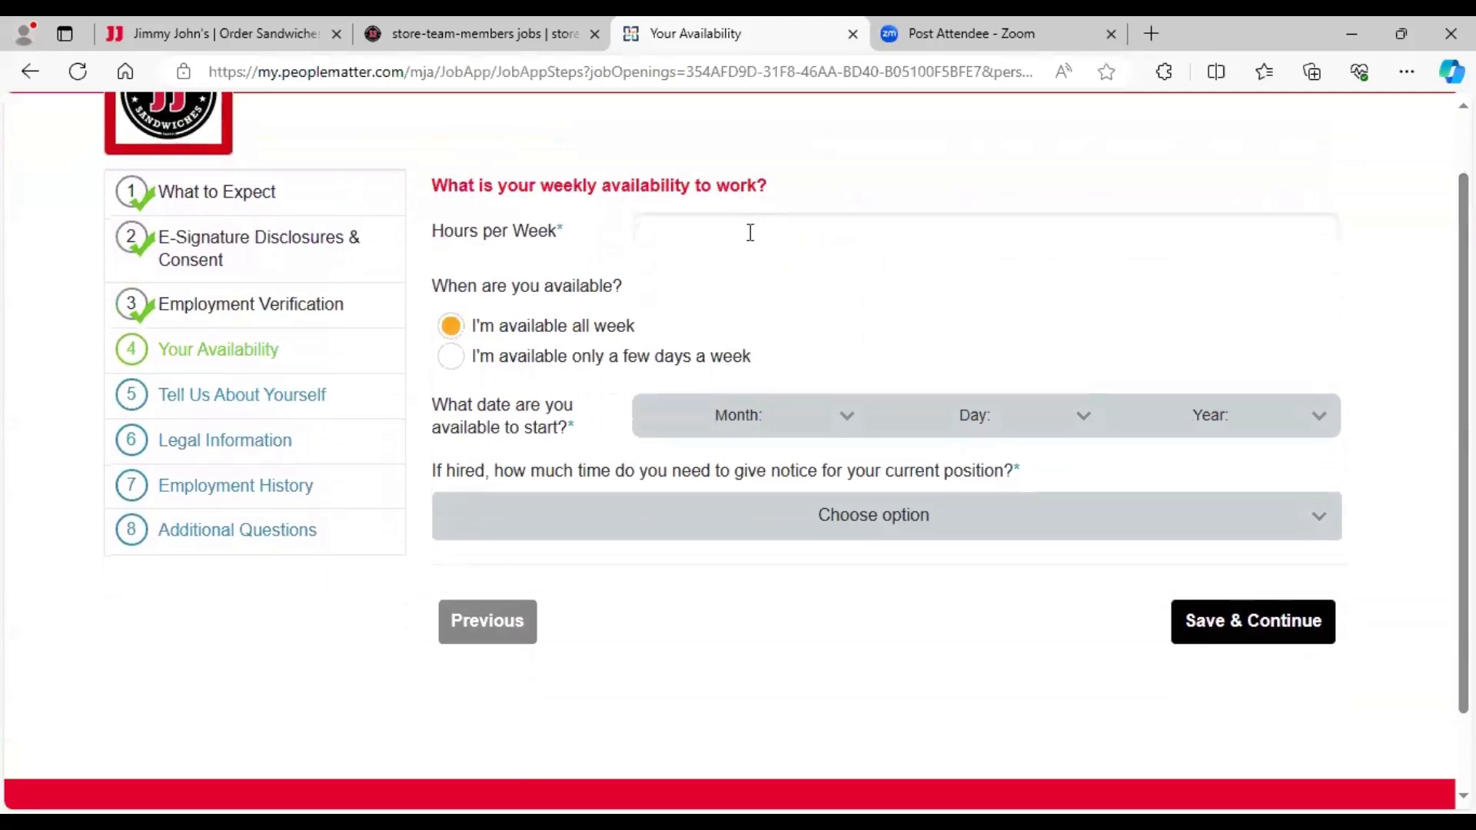
click(752, 234)
text(30)
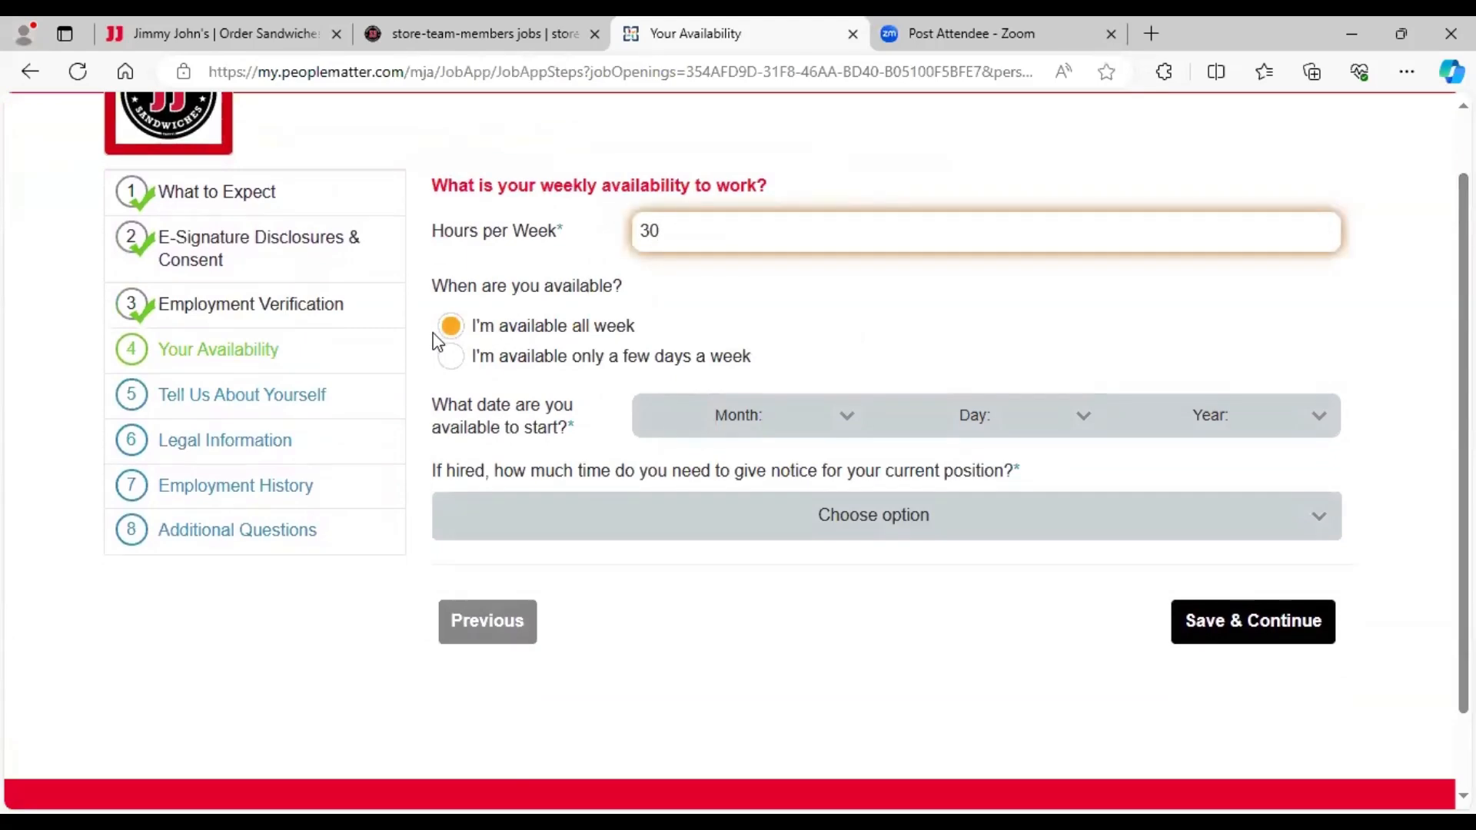
click(460, 368)
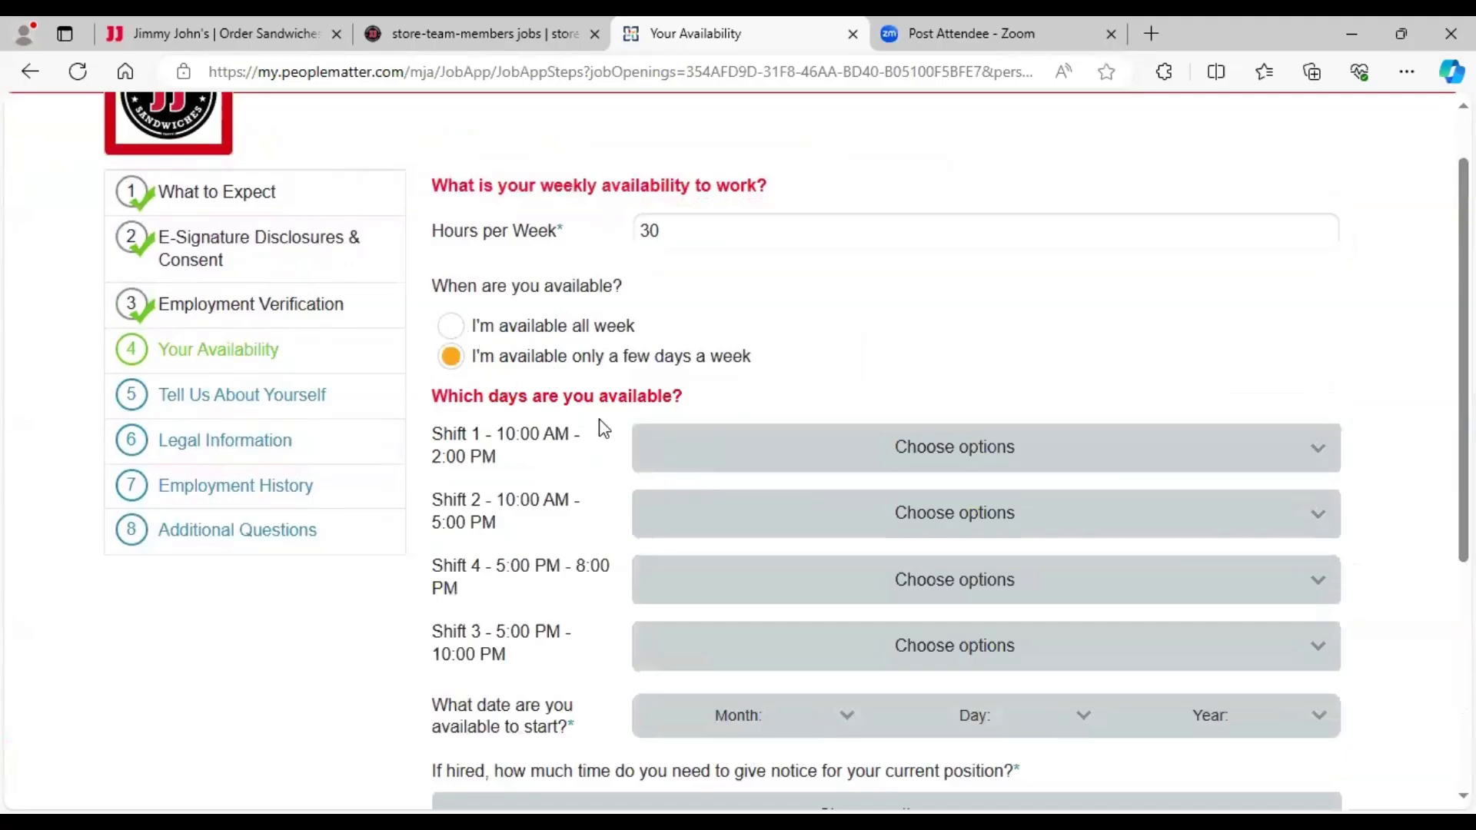
click(453, 327)
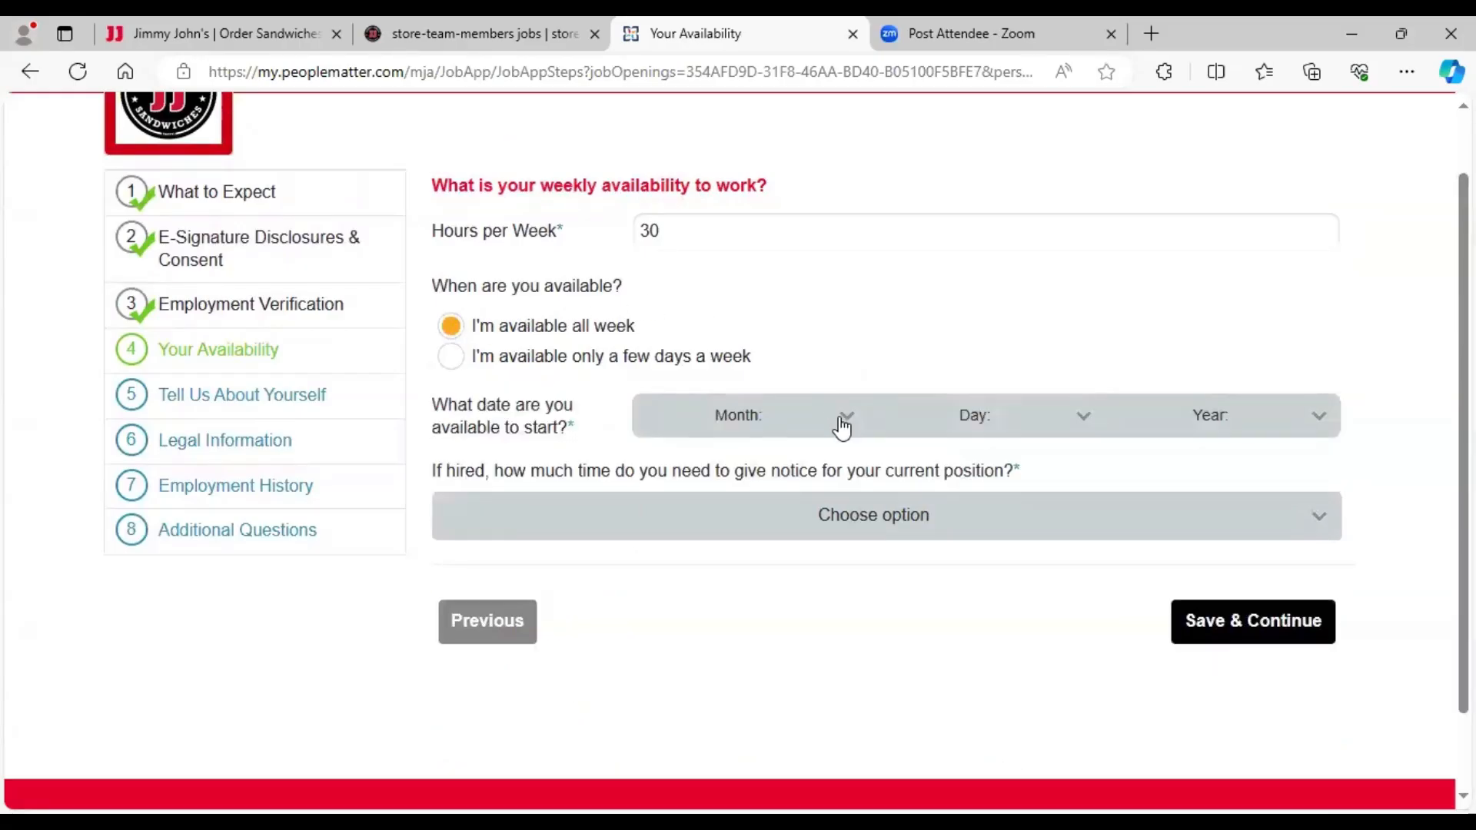
- Set the start date to May 15, 2024 with less than two weeks' notice, and save
click(842, 425)
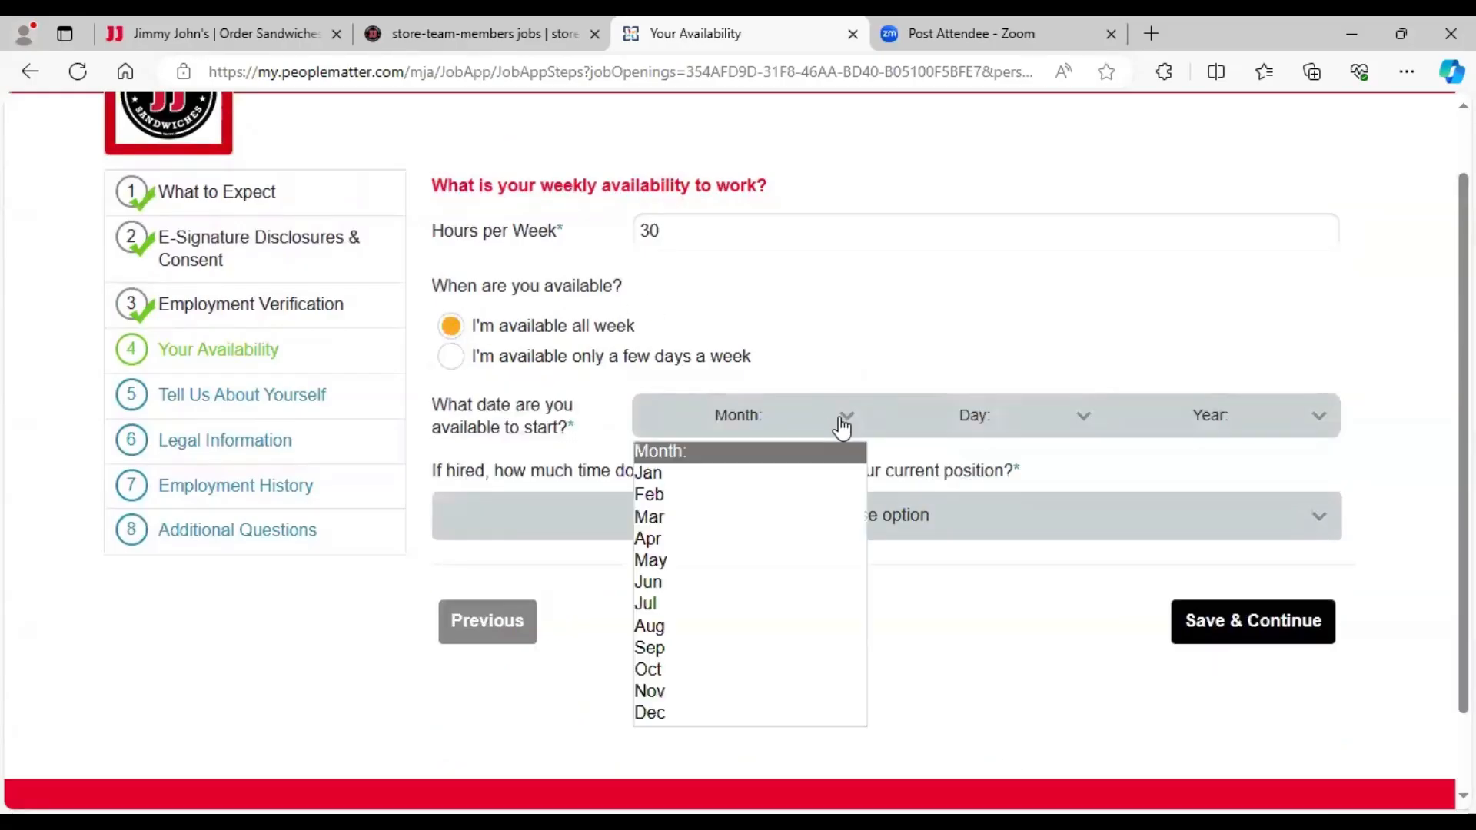
click(767, 568)
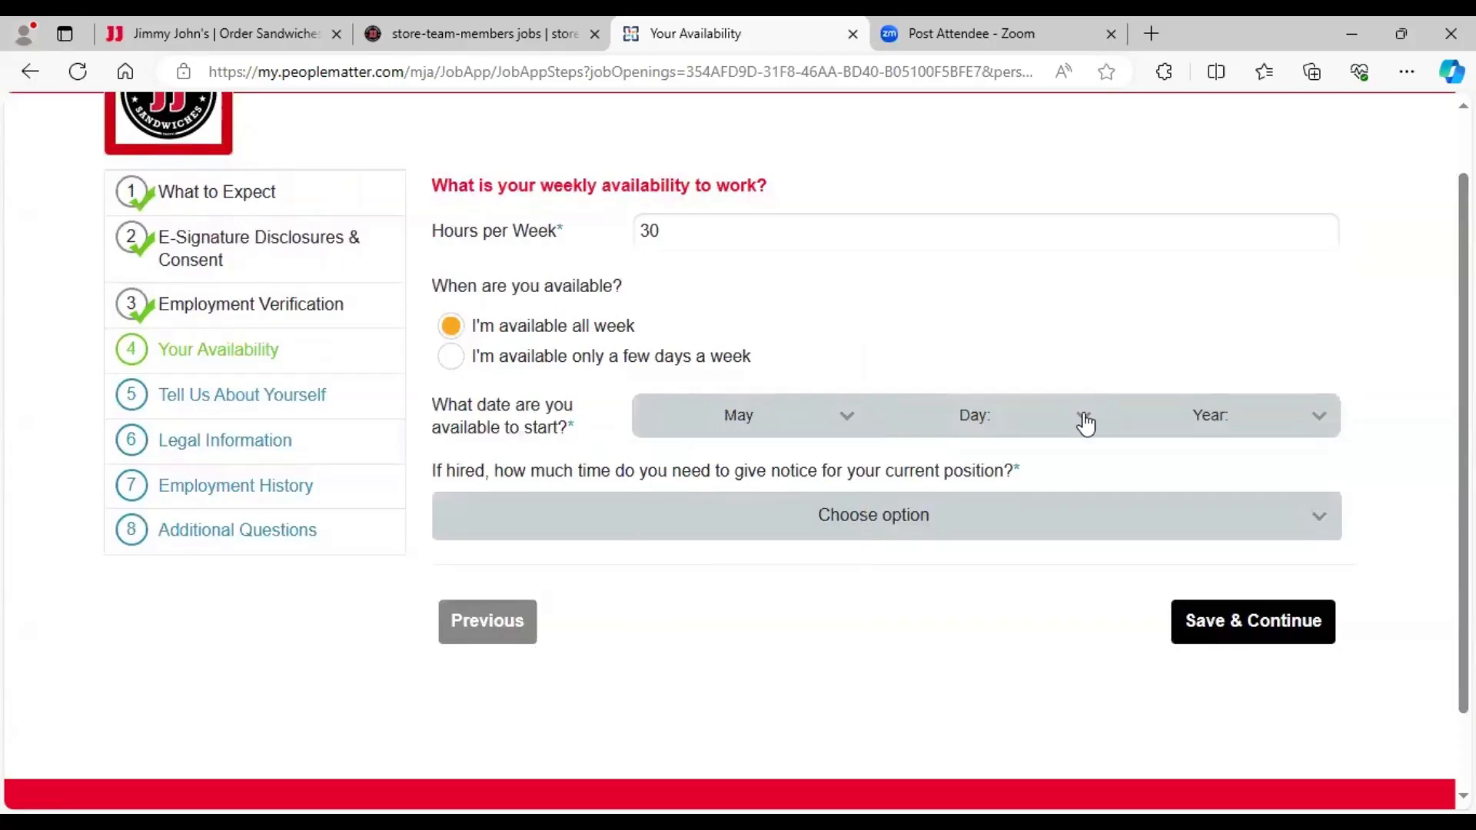
click(1085, 422)
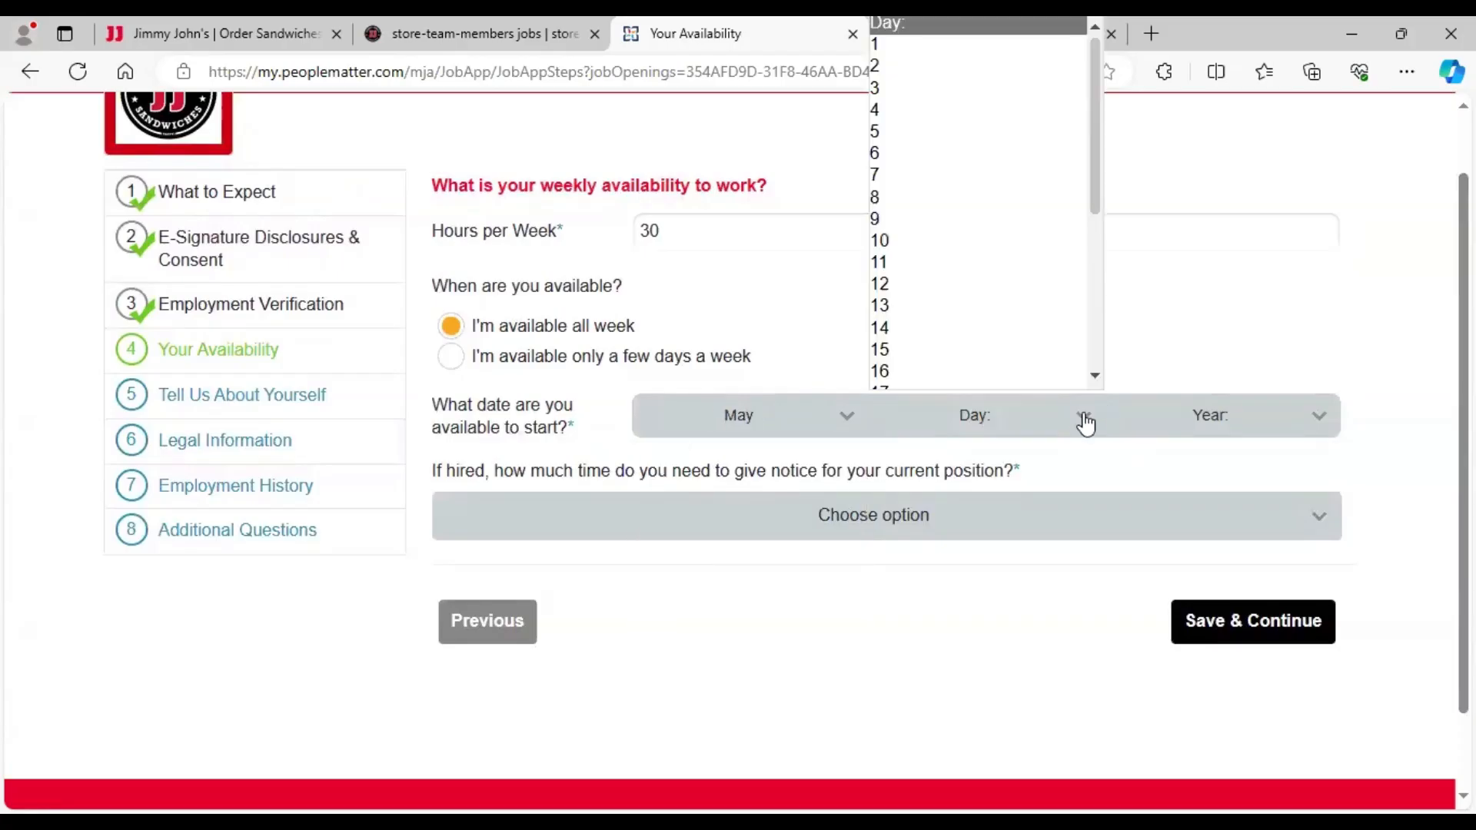
click(1048, 339)
click(1257, 421)
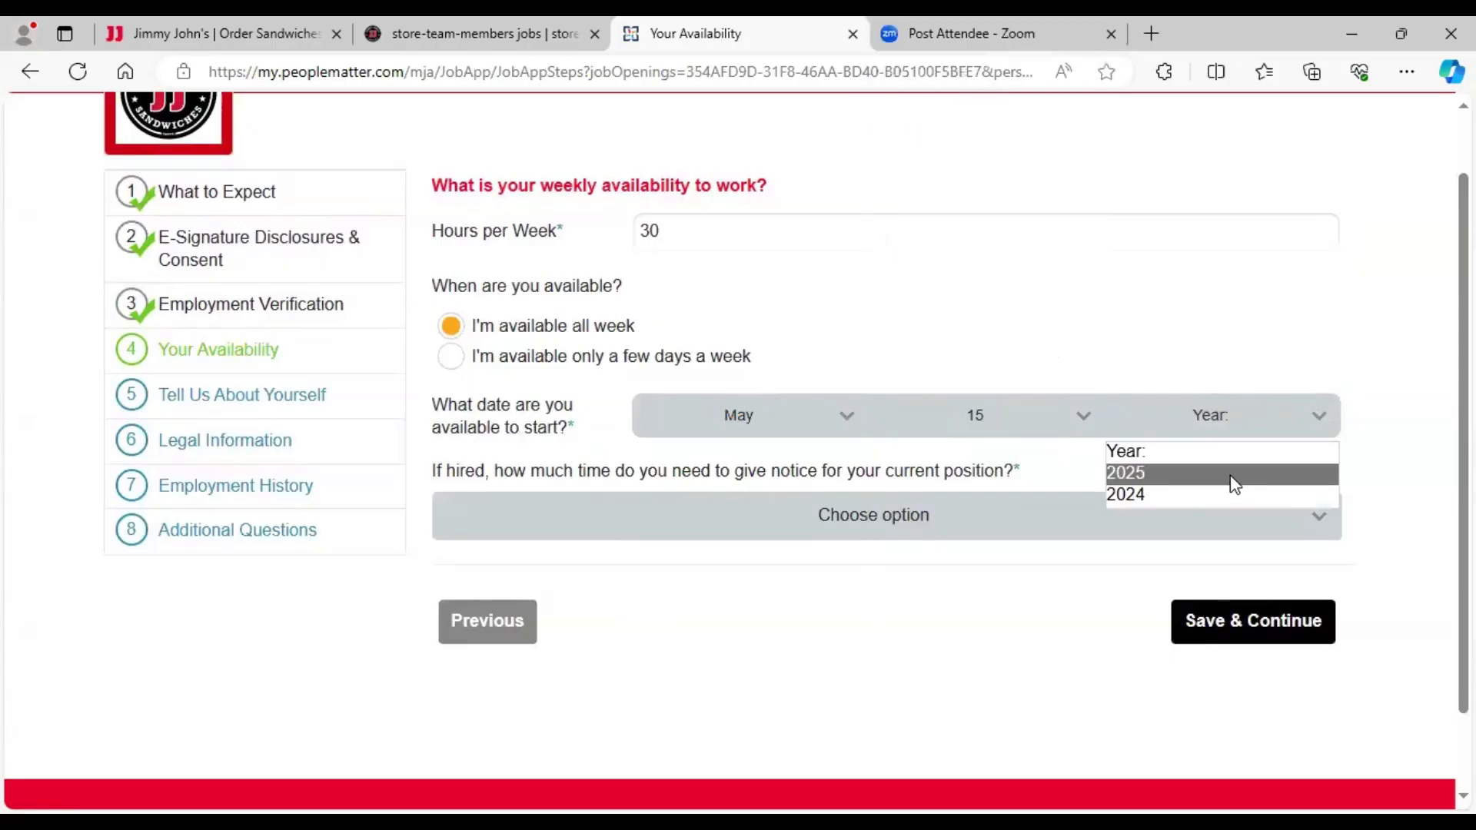
click(1228, 491)
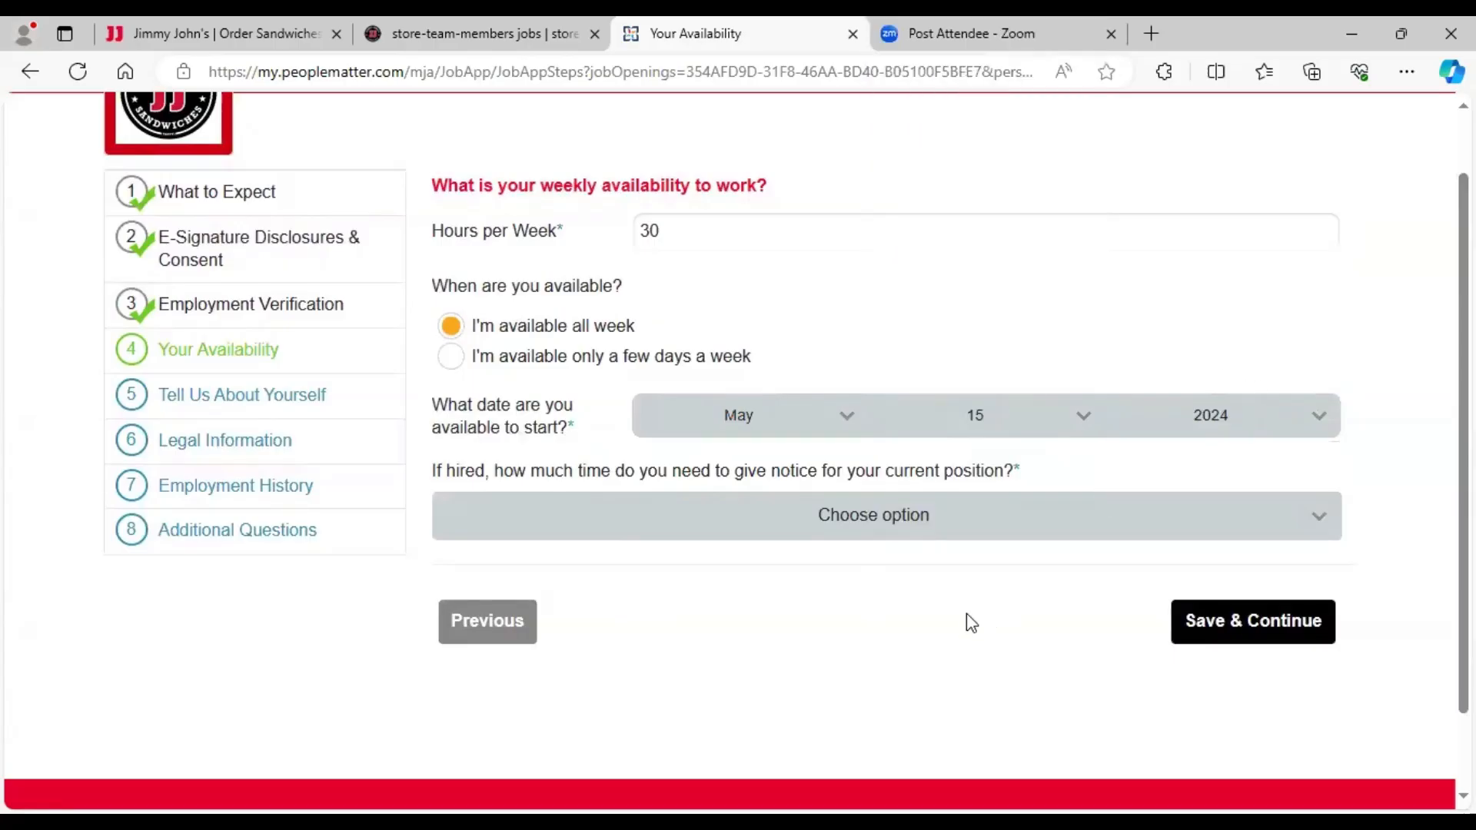
click(846, 528)
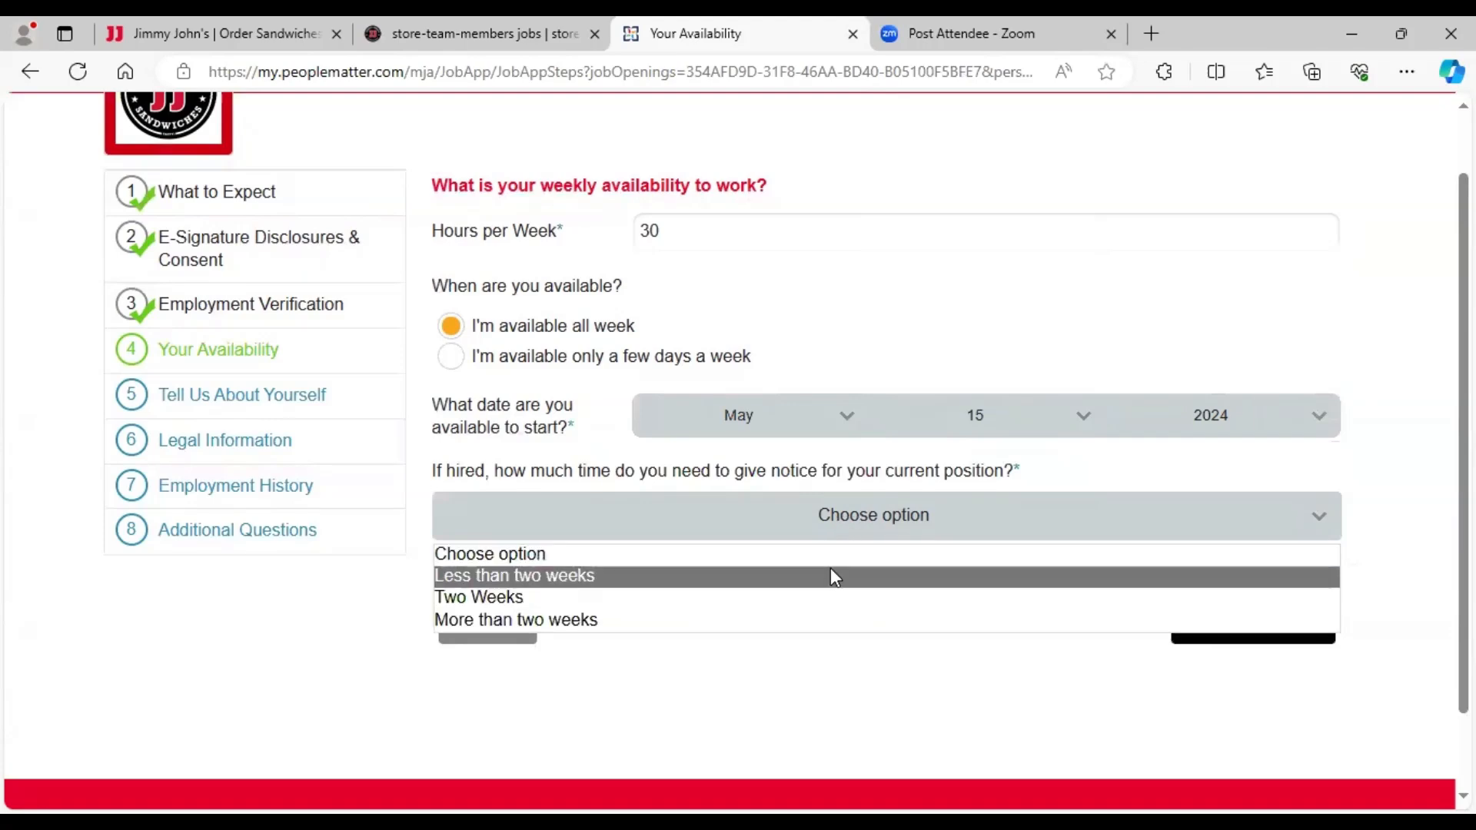
click(833, 577)
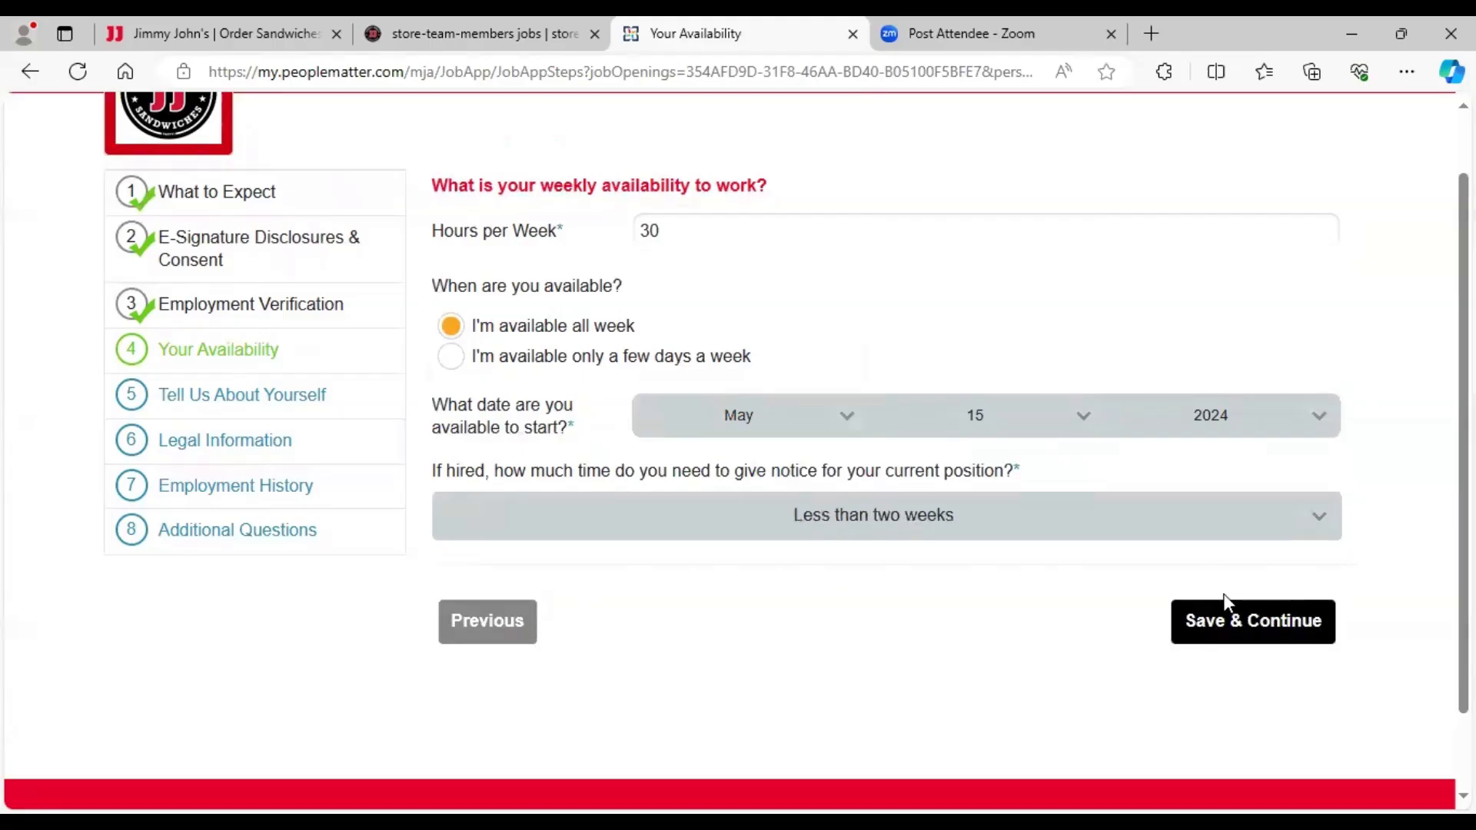
click(1233, 635)
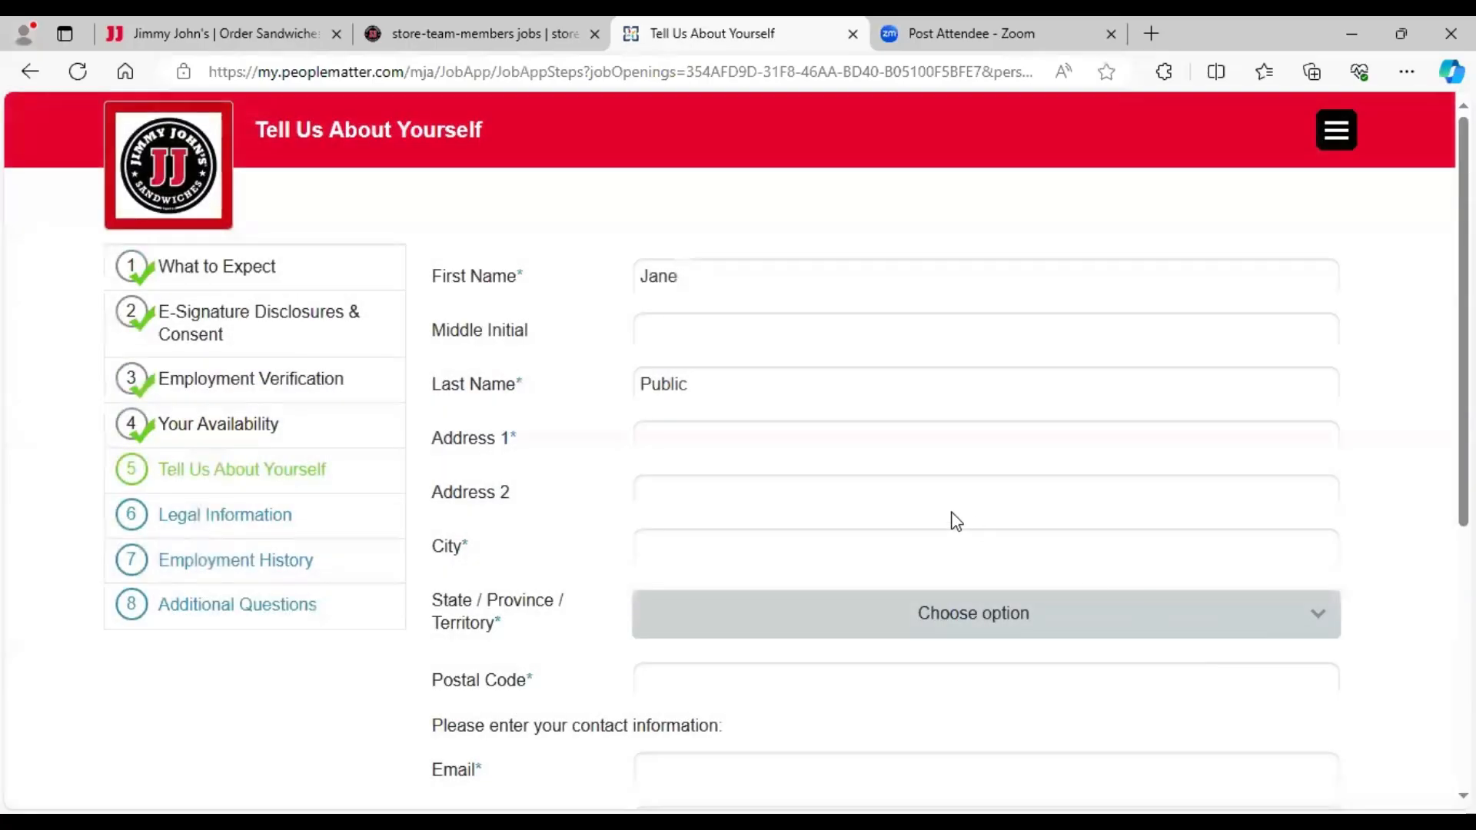
- Enter the applicant's street address and city, and choose the state
click(817, 444)
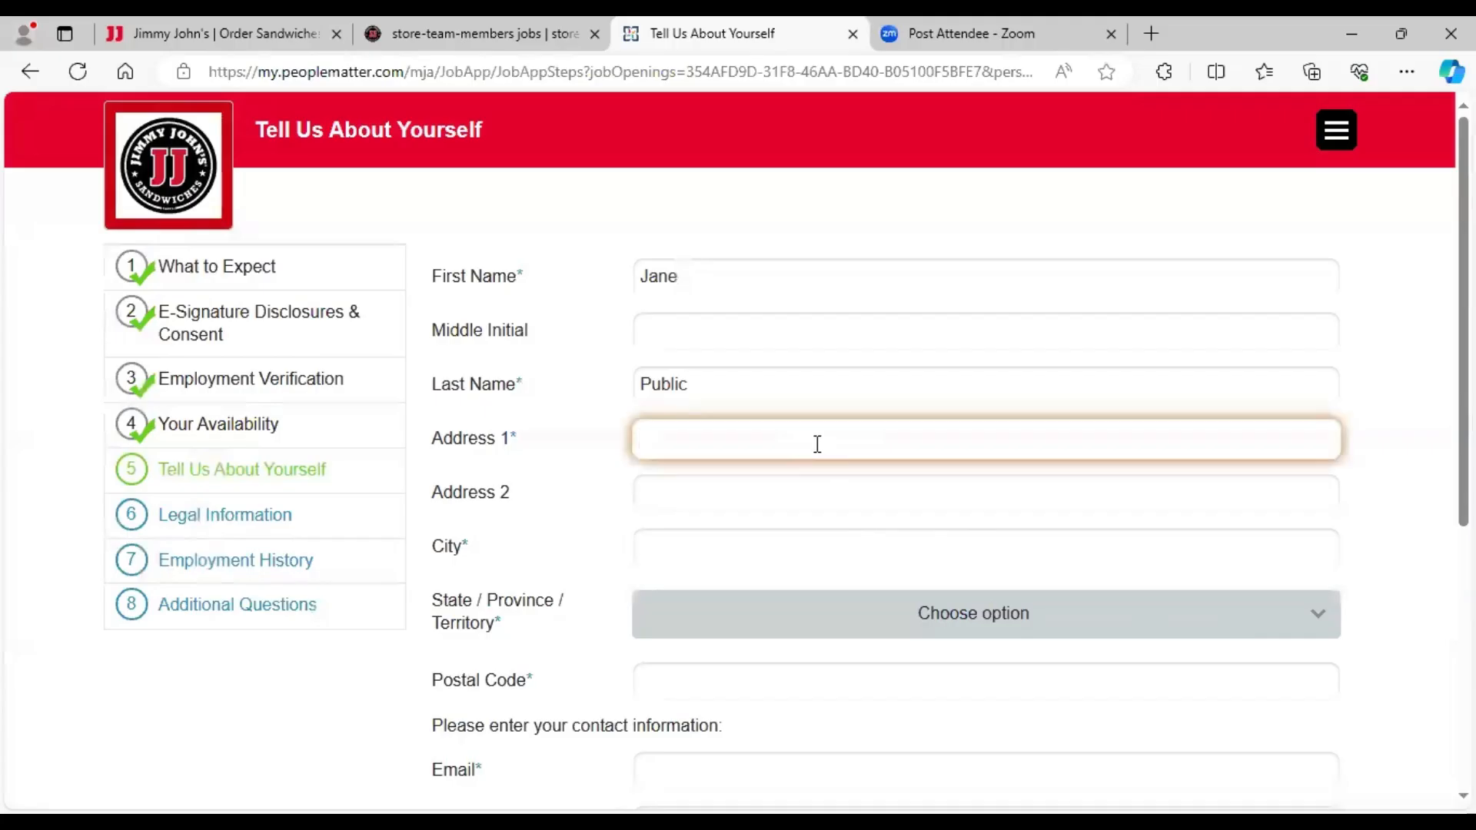
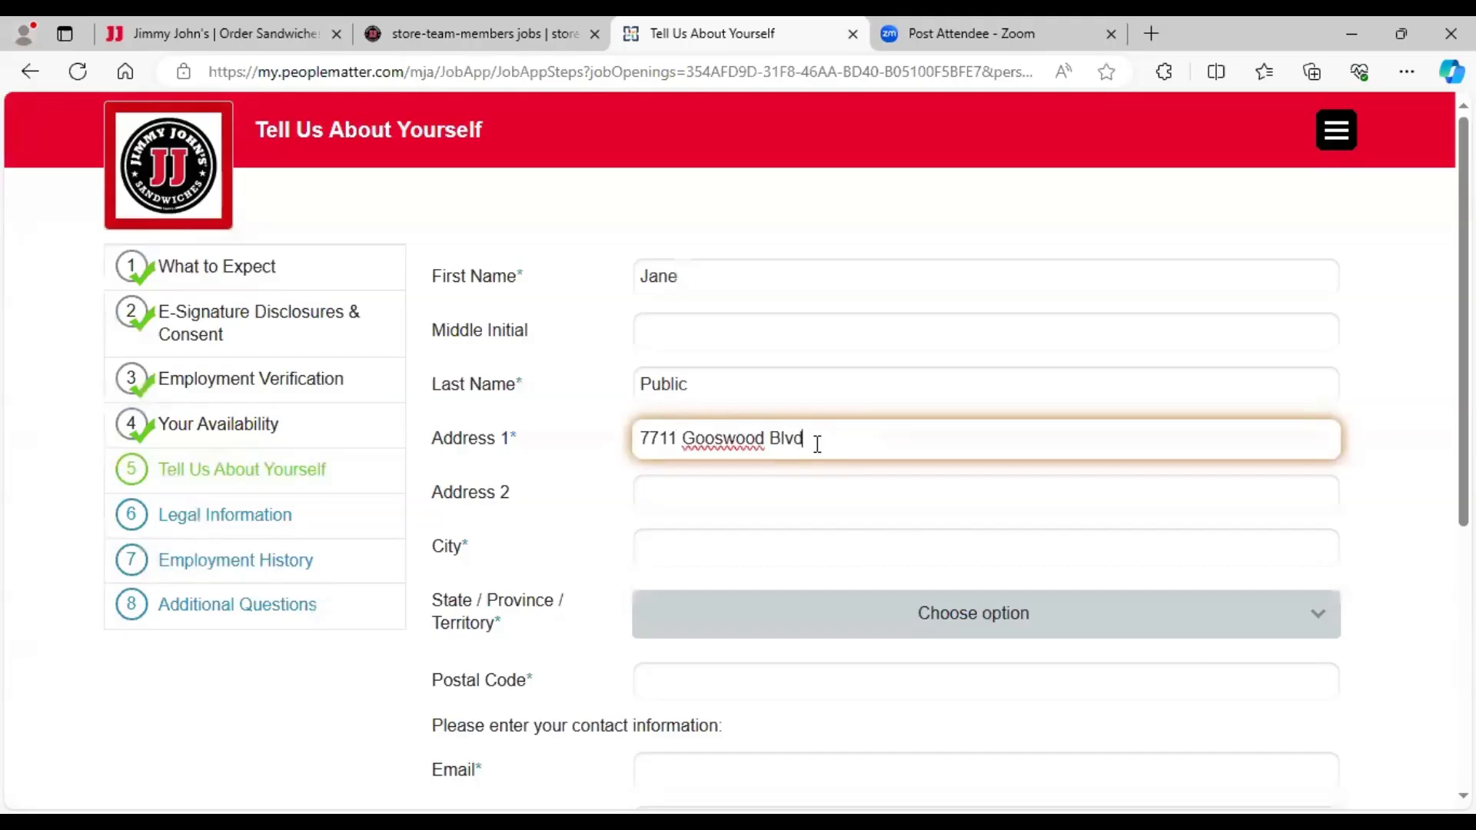
key(Left)
key(Left)
key(Left)
key(Left)
key(Left)
key(Left)
key(BackSpace)
text(d)
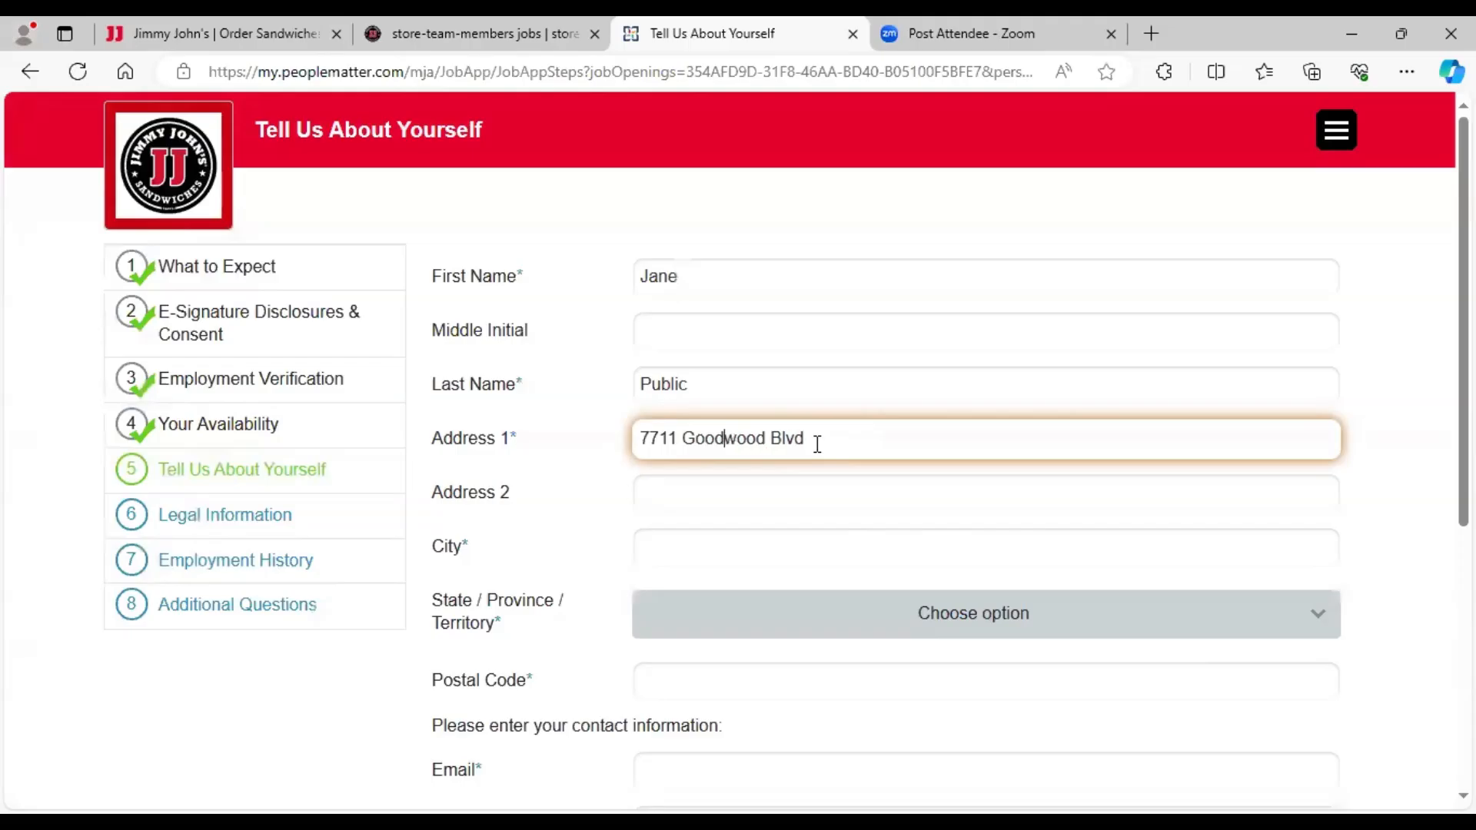
click(720, 554)
text(Baton ROuge)
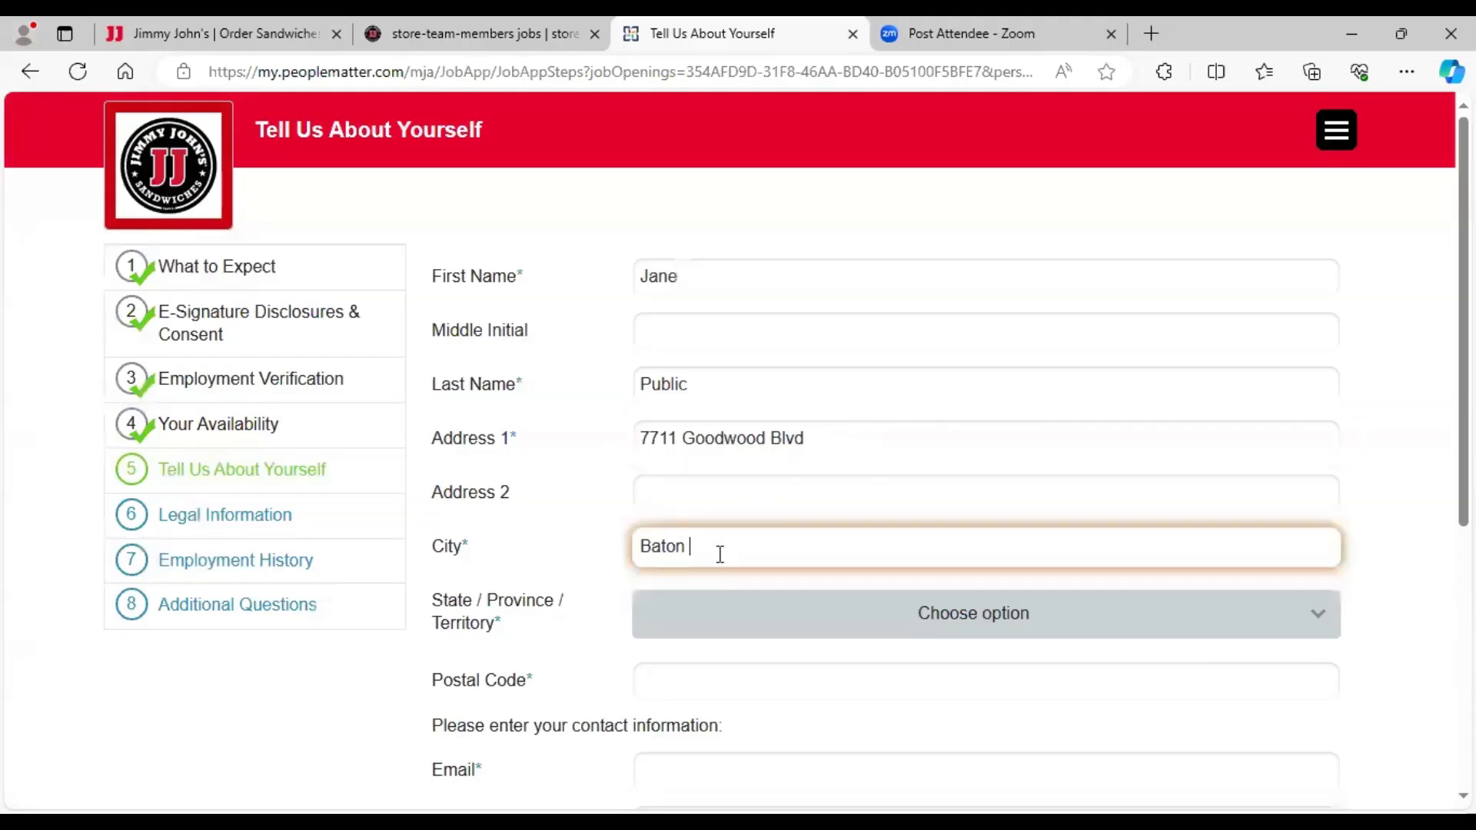
key(BackSpace)
key(BackSpace)
key(BackSpace)
key(BackSpace)
text(ouge)
click(820, 613)
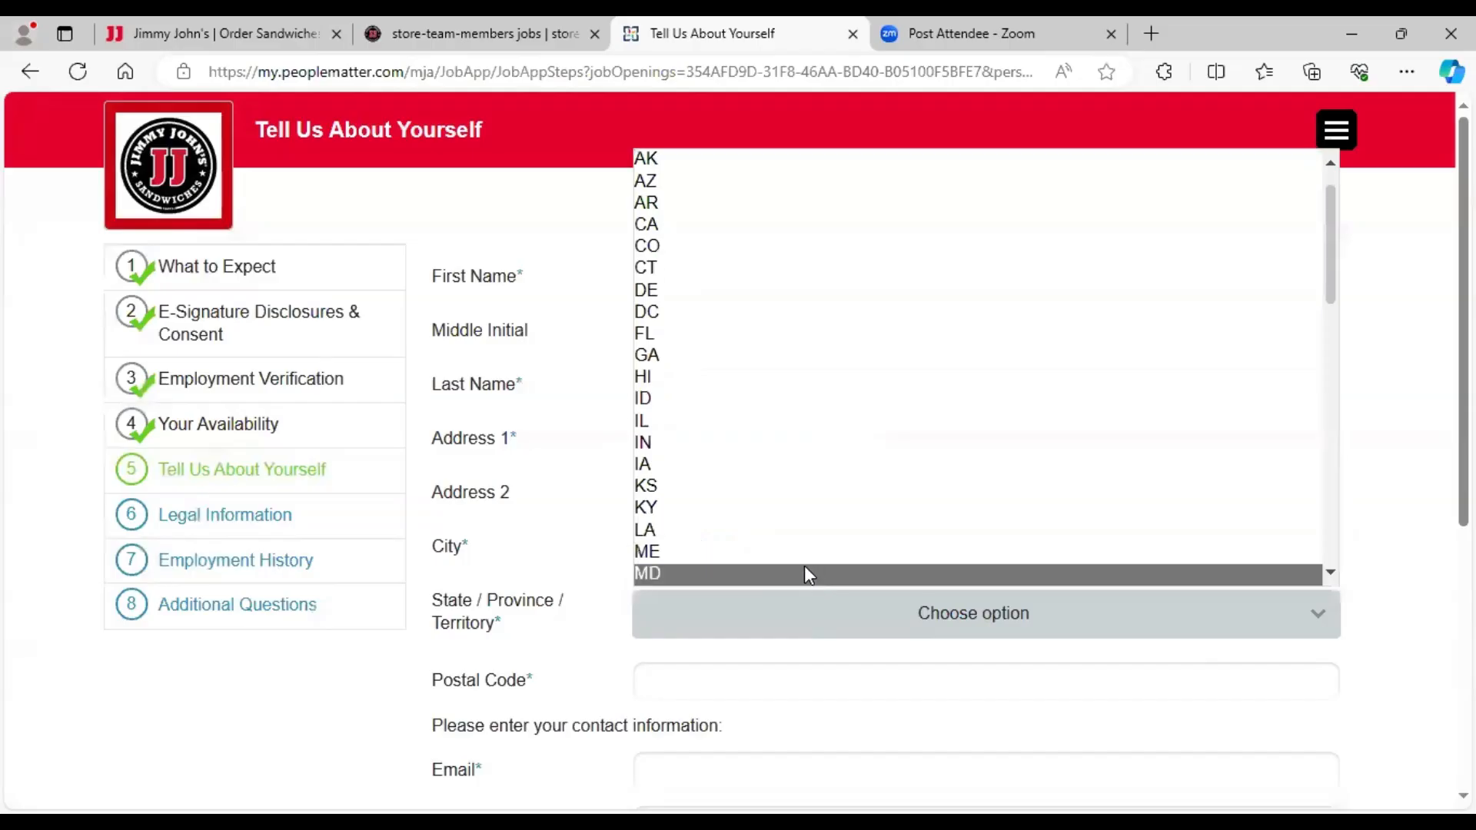
click(799, 531)
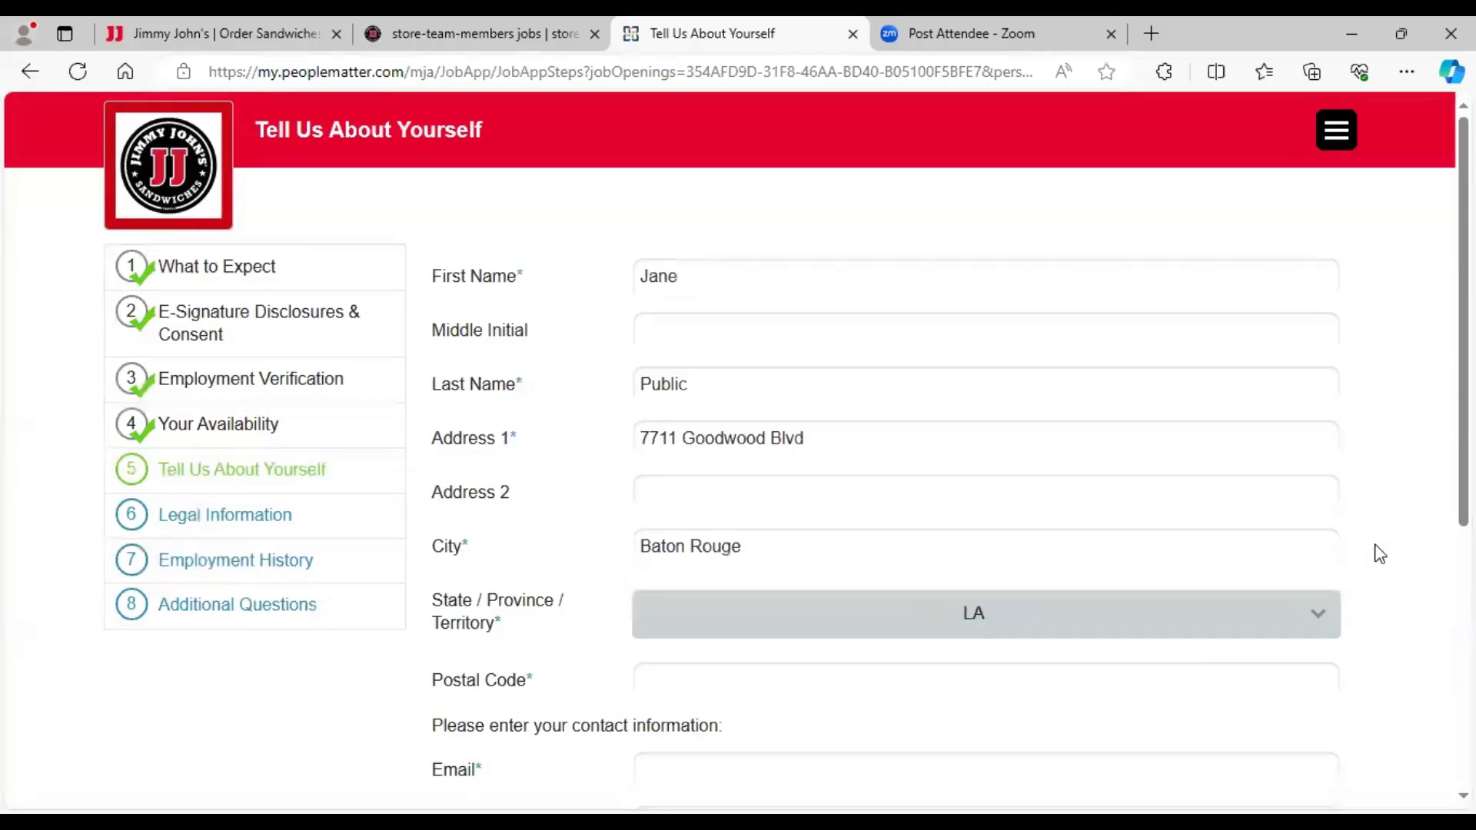
- Fill in the applicant's postal code, e-mail address and phone number
scroll(1377, 553, down, 3)
scroll(1379, 553, down, 1)
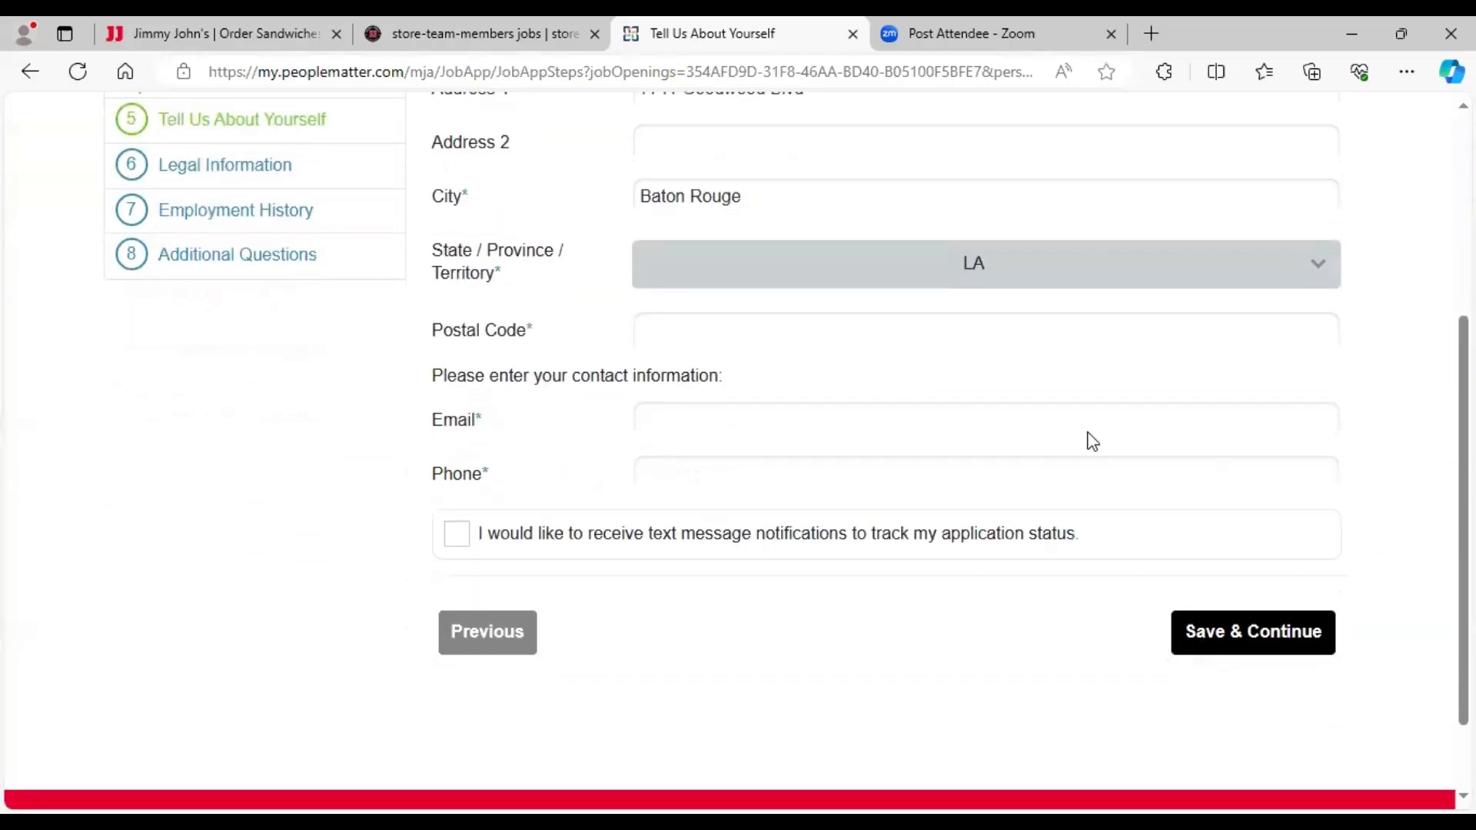
click(827, 329)
text(70)
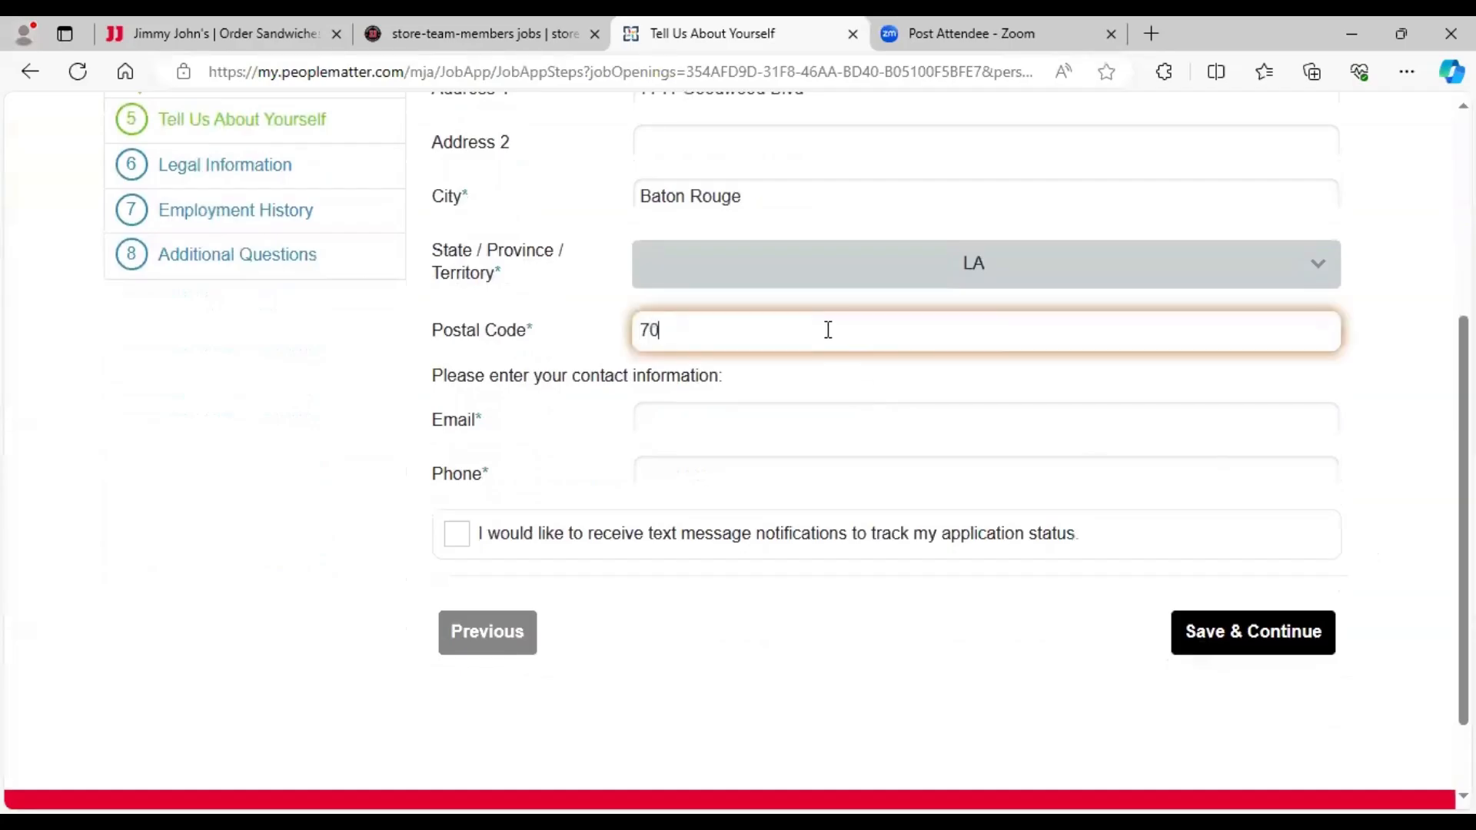
text(806)
click(666, 425)
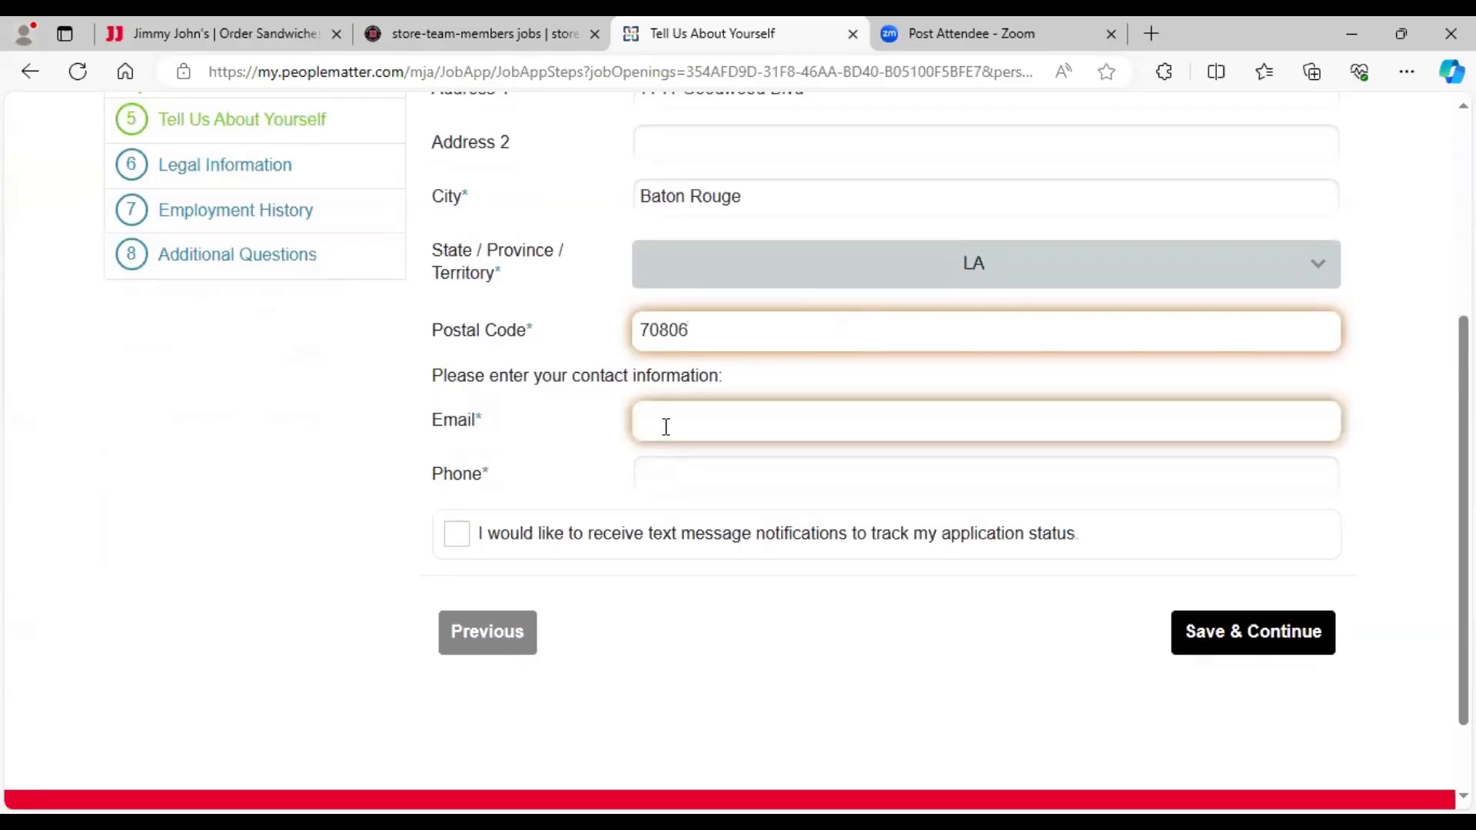
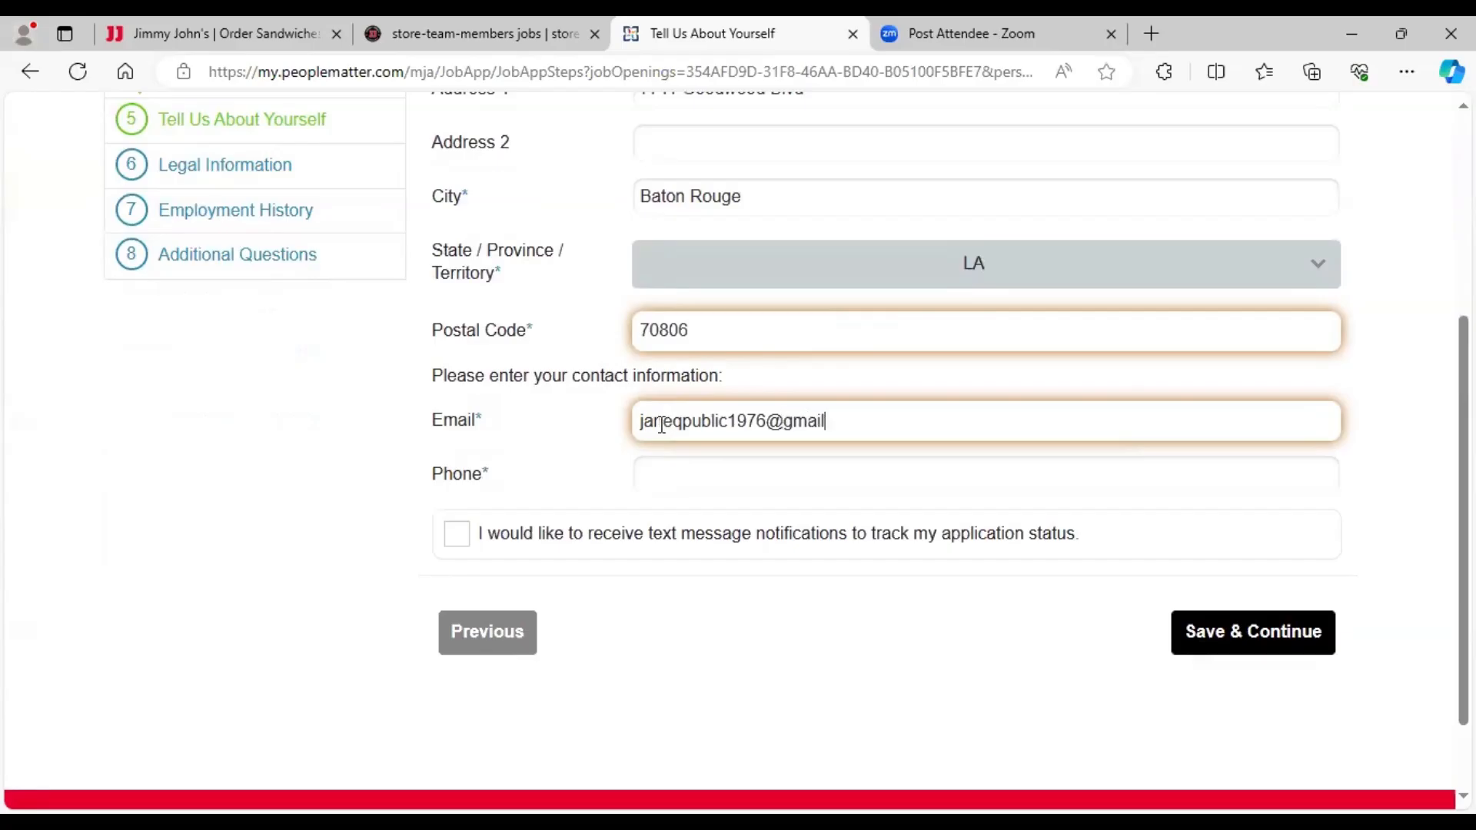
click(657, 473)
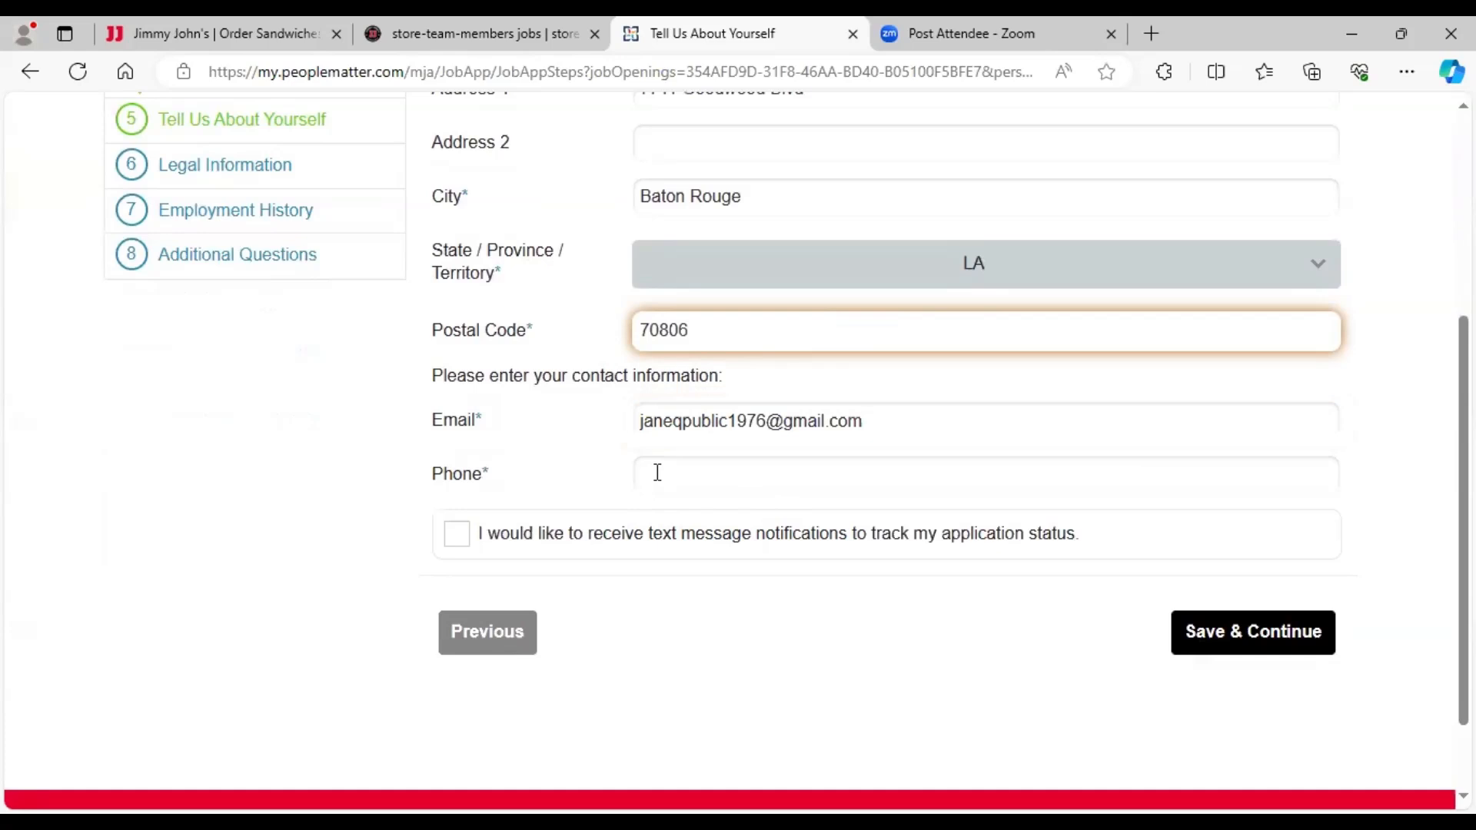
- Save the personal details, answer Yes to being legally able to work in the US, and continue
click(1264, 638)
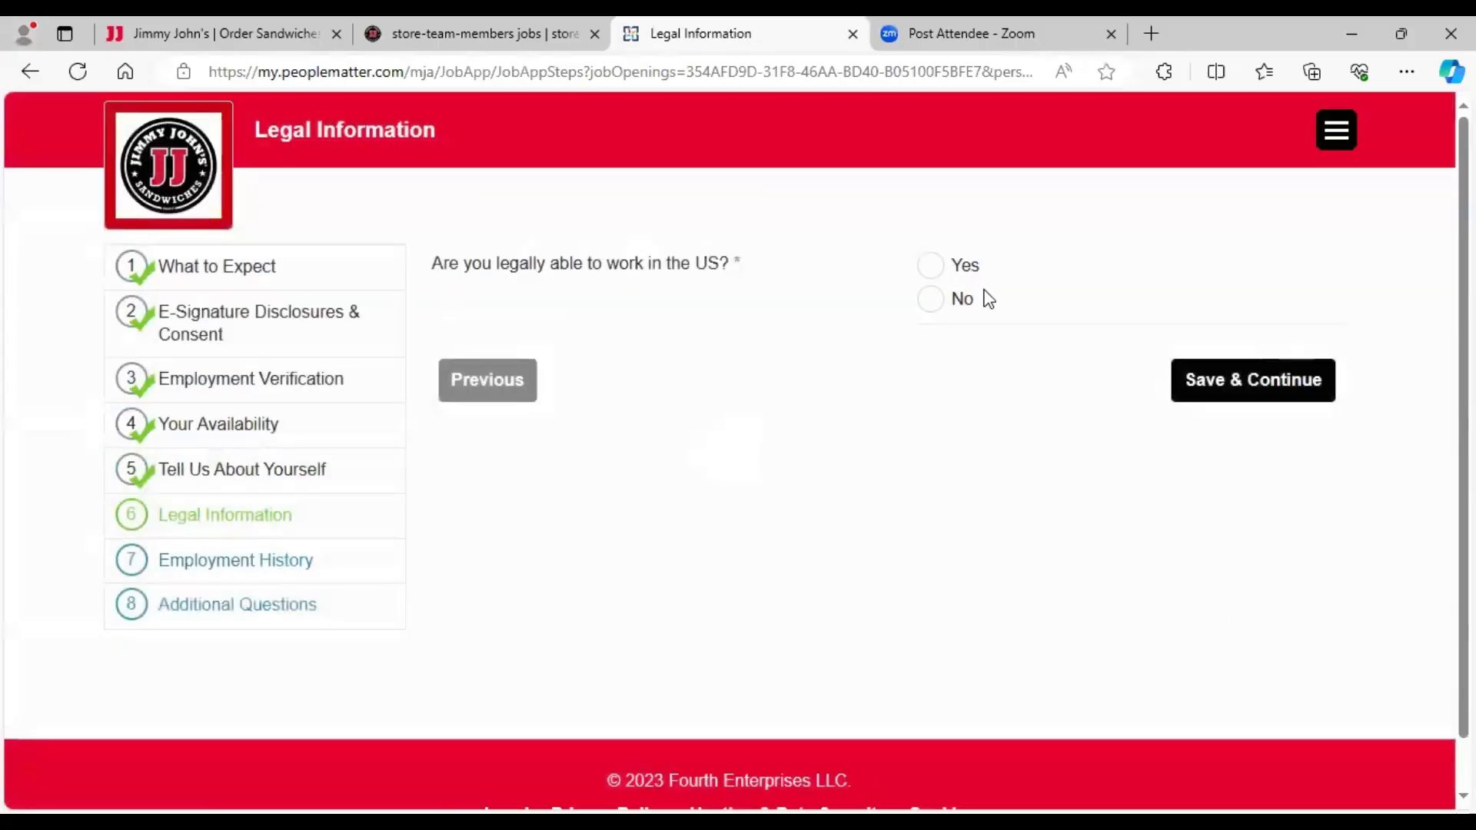
click(937, 267)
click(1278, 388)
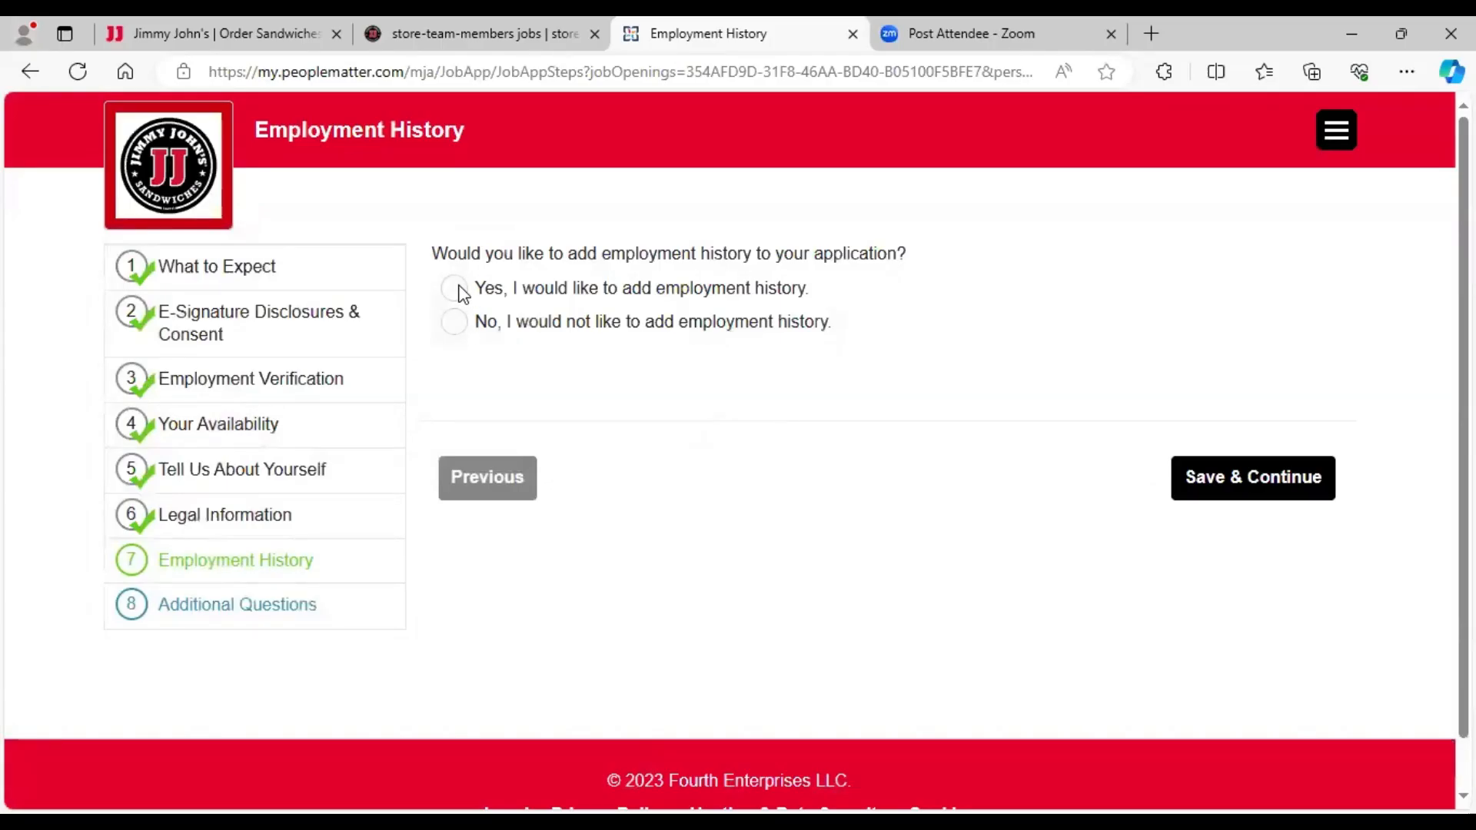
- Add Employer 1 with company Subway and job title Sandwich Artist
click(459, 290)
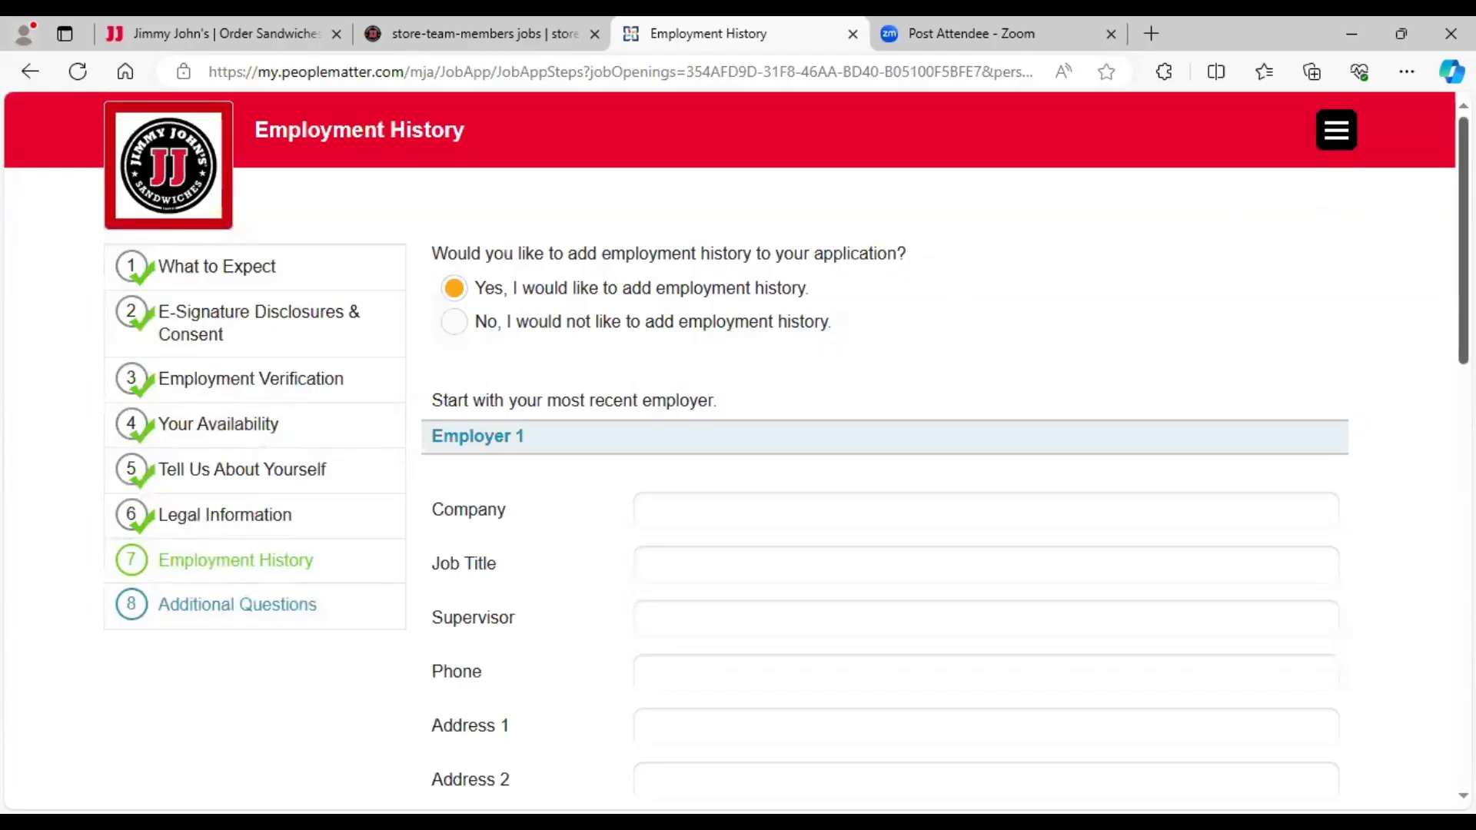
scroll(736, 451, down, 1)
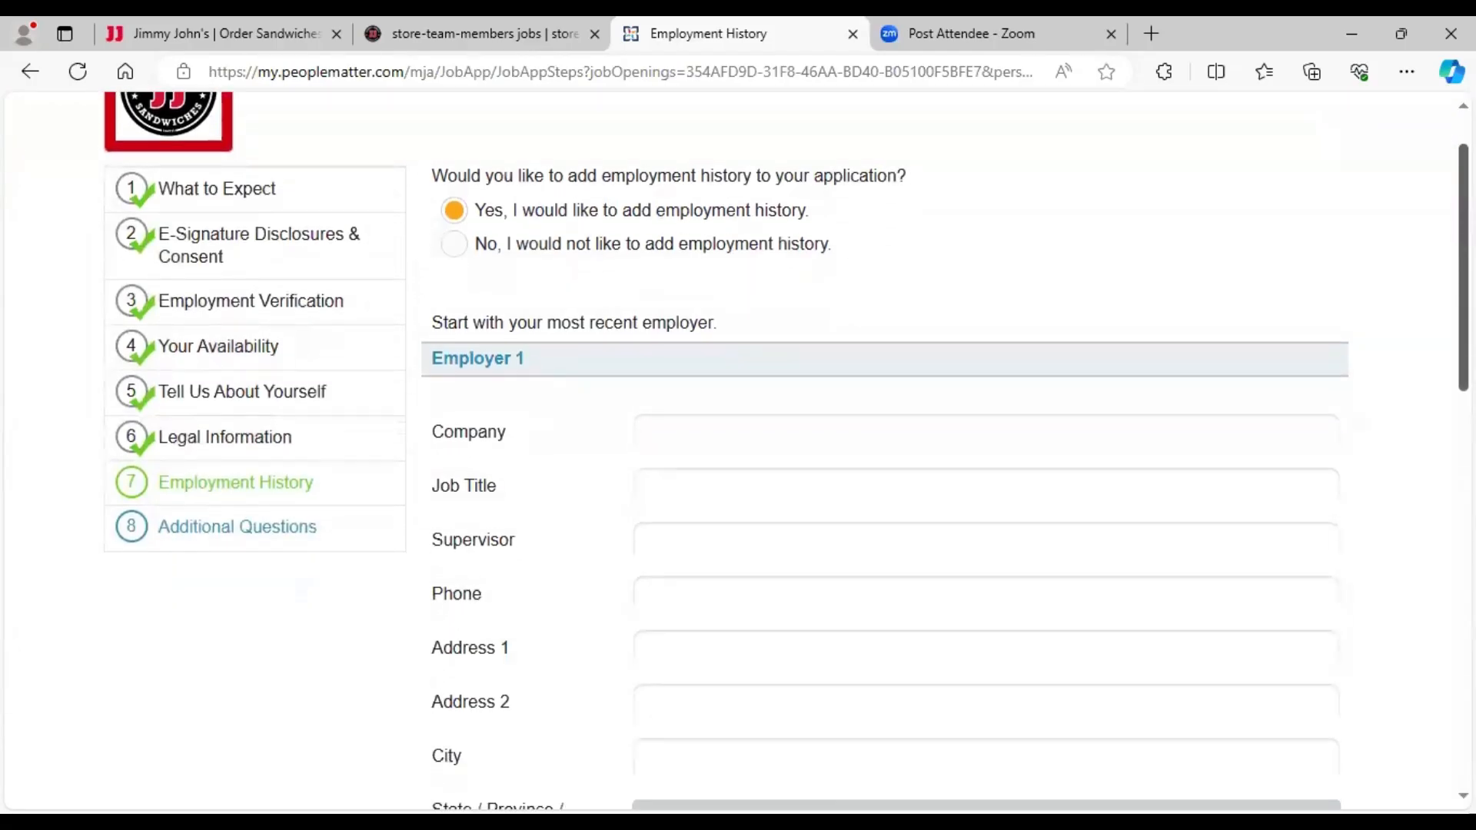
scroll(785, 452, down, 1)
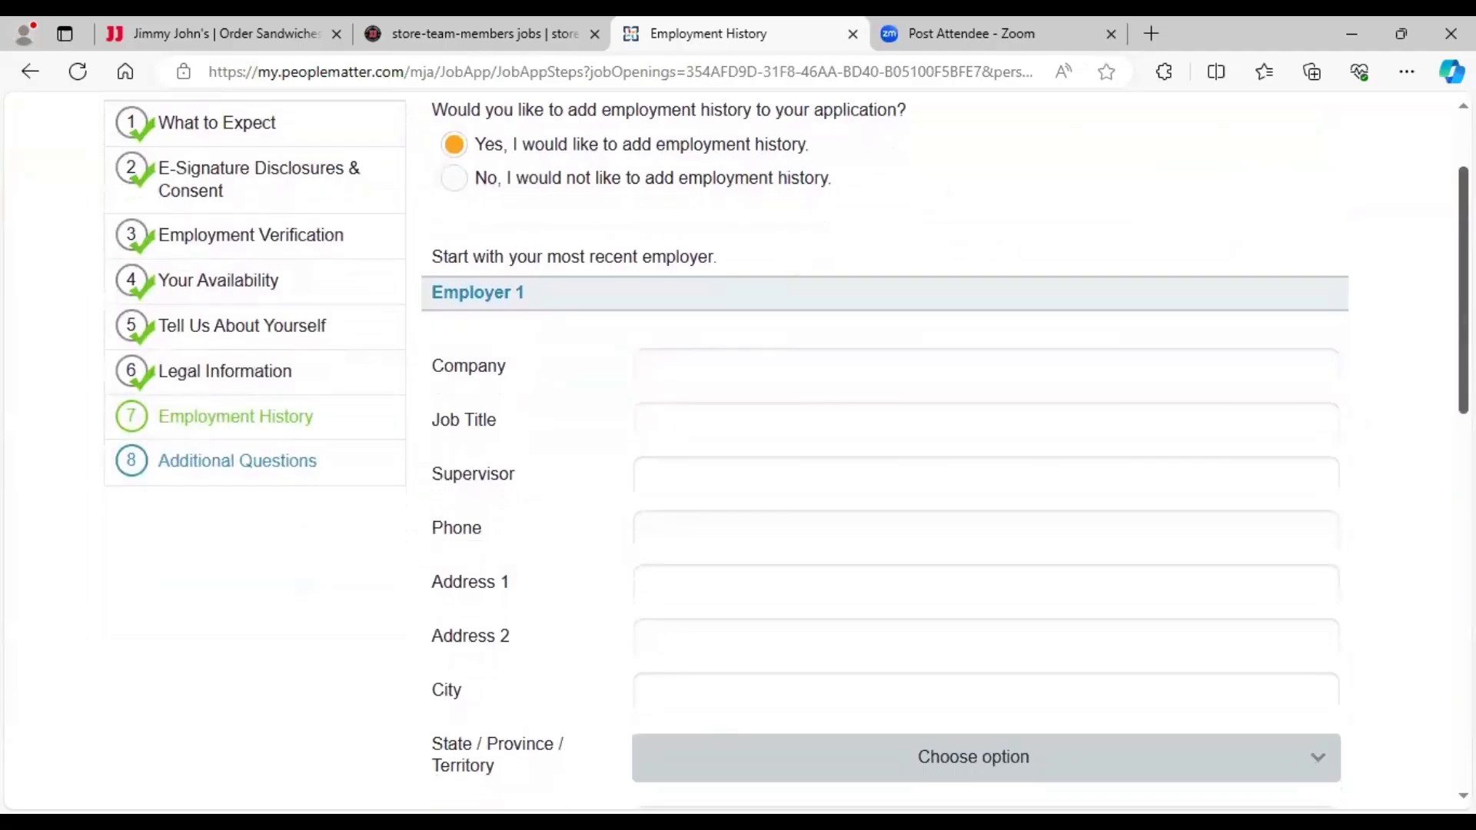
scroll(959, 398, down, 1)
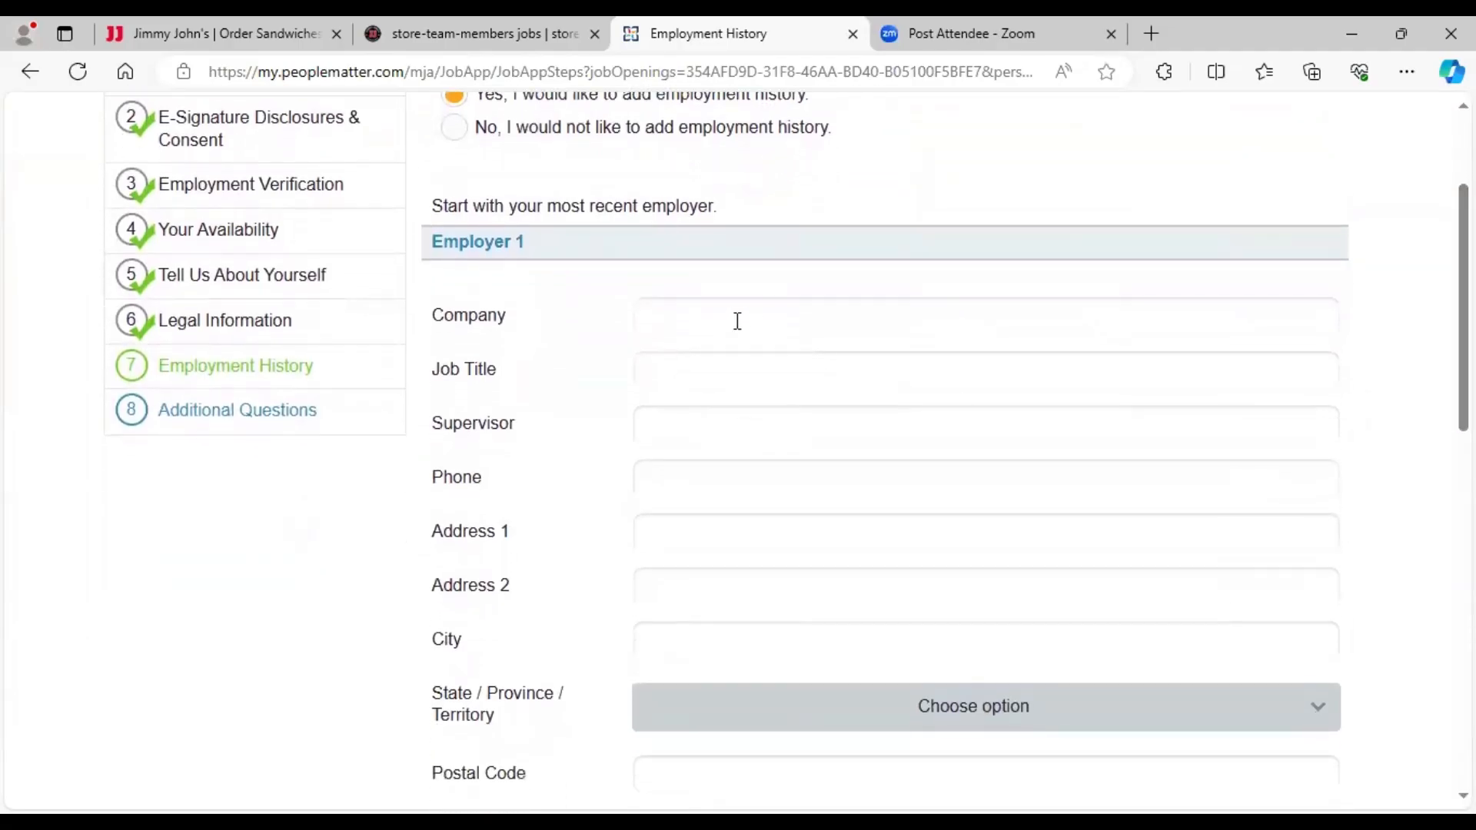
click(737, 321)
text(Subway)
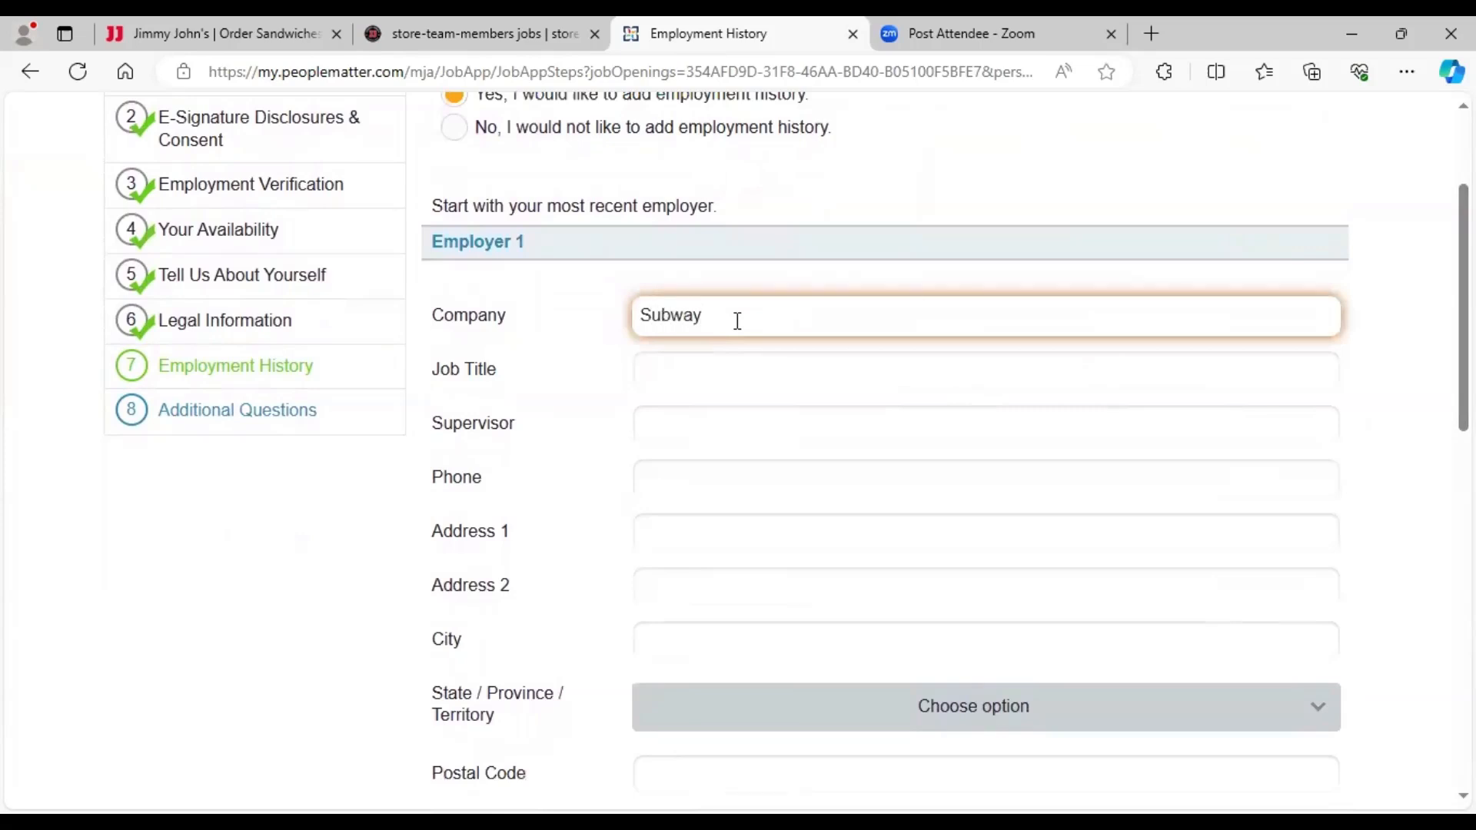
click(700, 376)
text(SA)
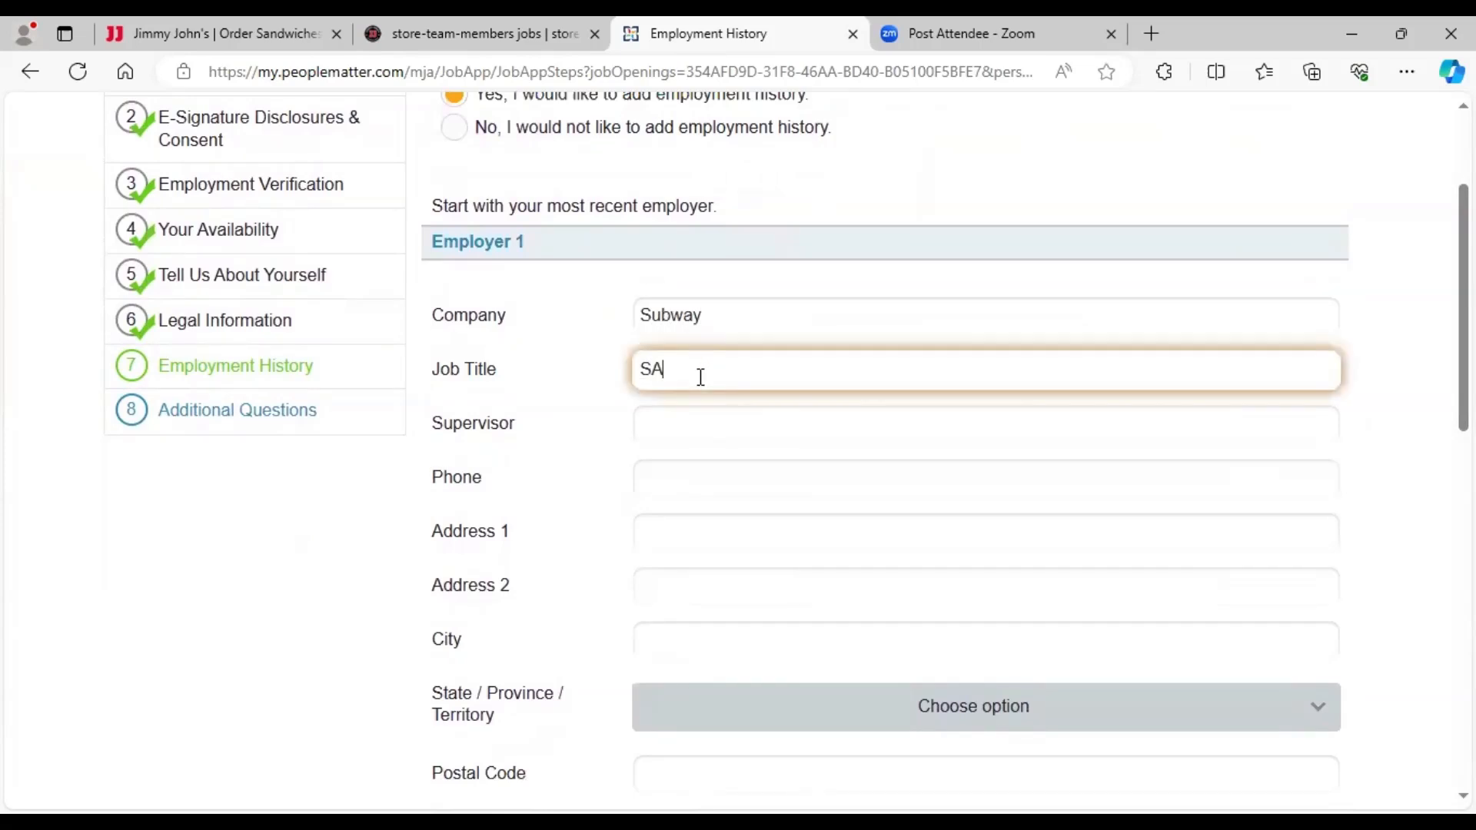
text(ndwich Arti)
key(BackSpace)
key(Left)
key(Left)
key(Left)
key(BackSpace)
text(a)
- Enter the supervisor's name and the former employer's phone number
click(694, 425)
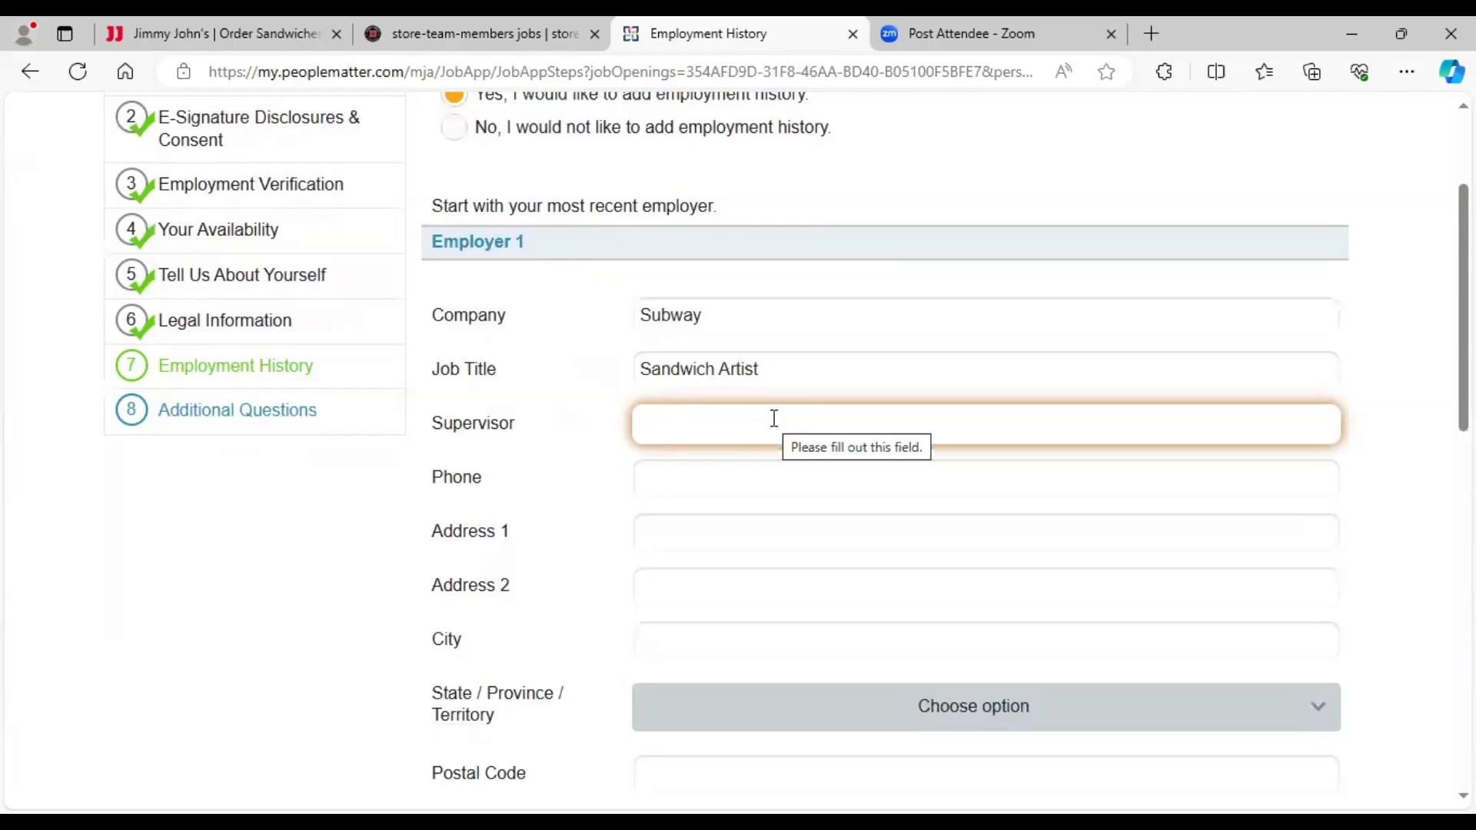
text(John SMith)
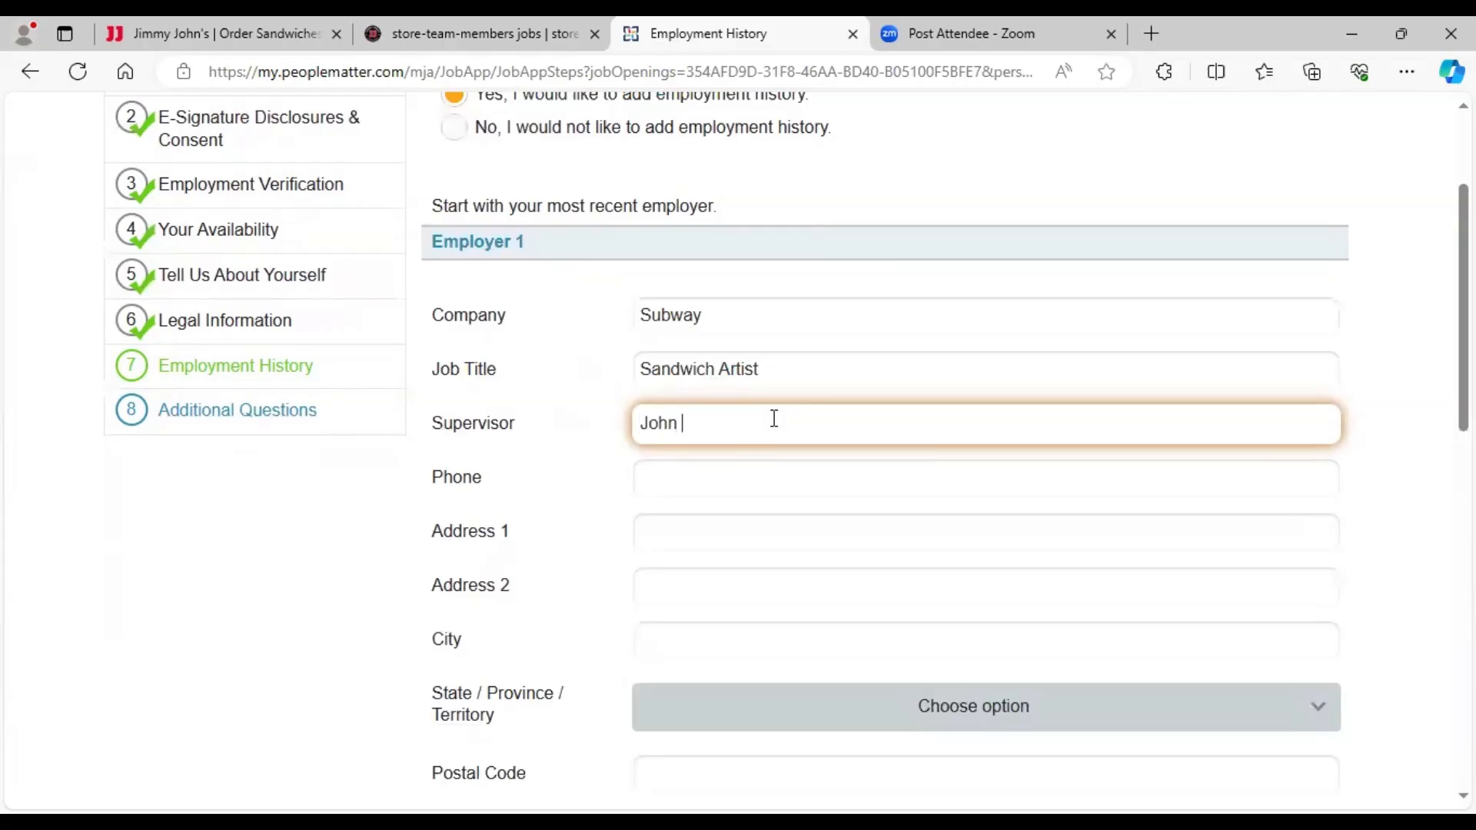
key(BackSpace)
key(BackSpace)
key(BackSpace)
key(BackSpace)
text(mith)
click(723, 480)
text(22)
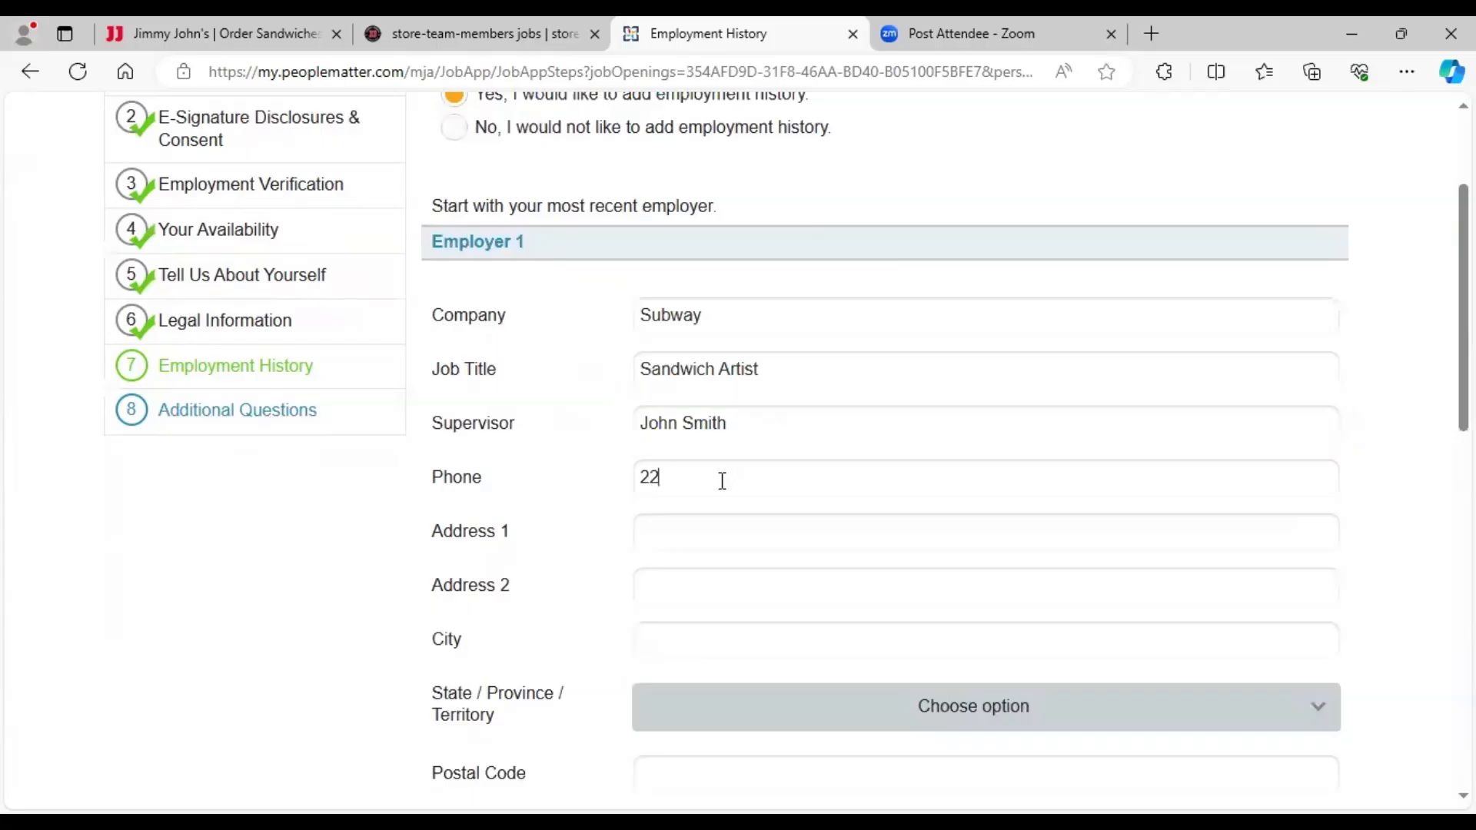
text(5-222-2222)
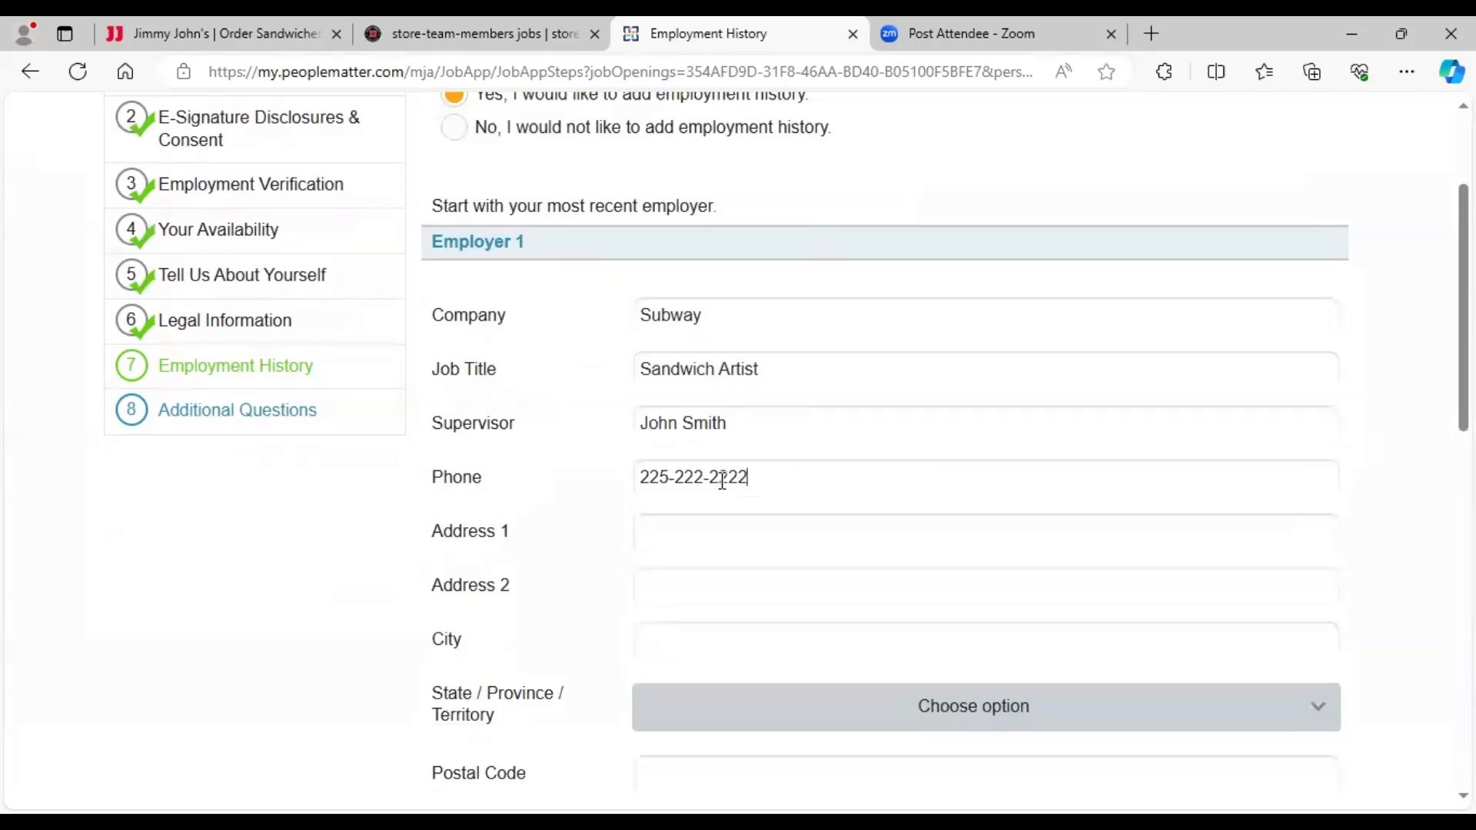
- Enter the employer's location as Baton Rouge, LA, postal code 70806
scroll(797, 408, down, 5)
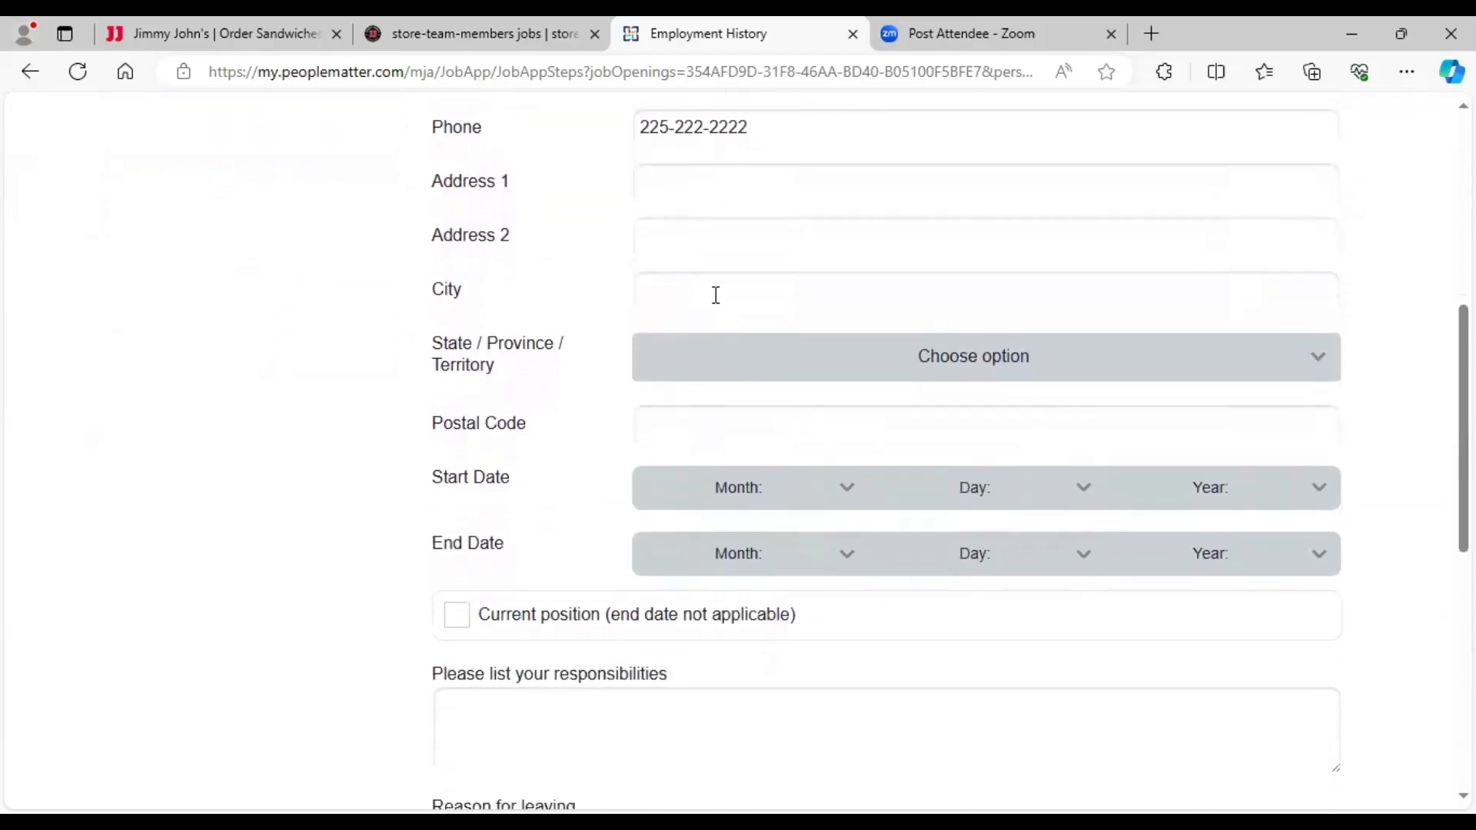
click(715, 287)
text(Baton Rouge)
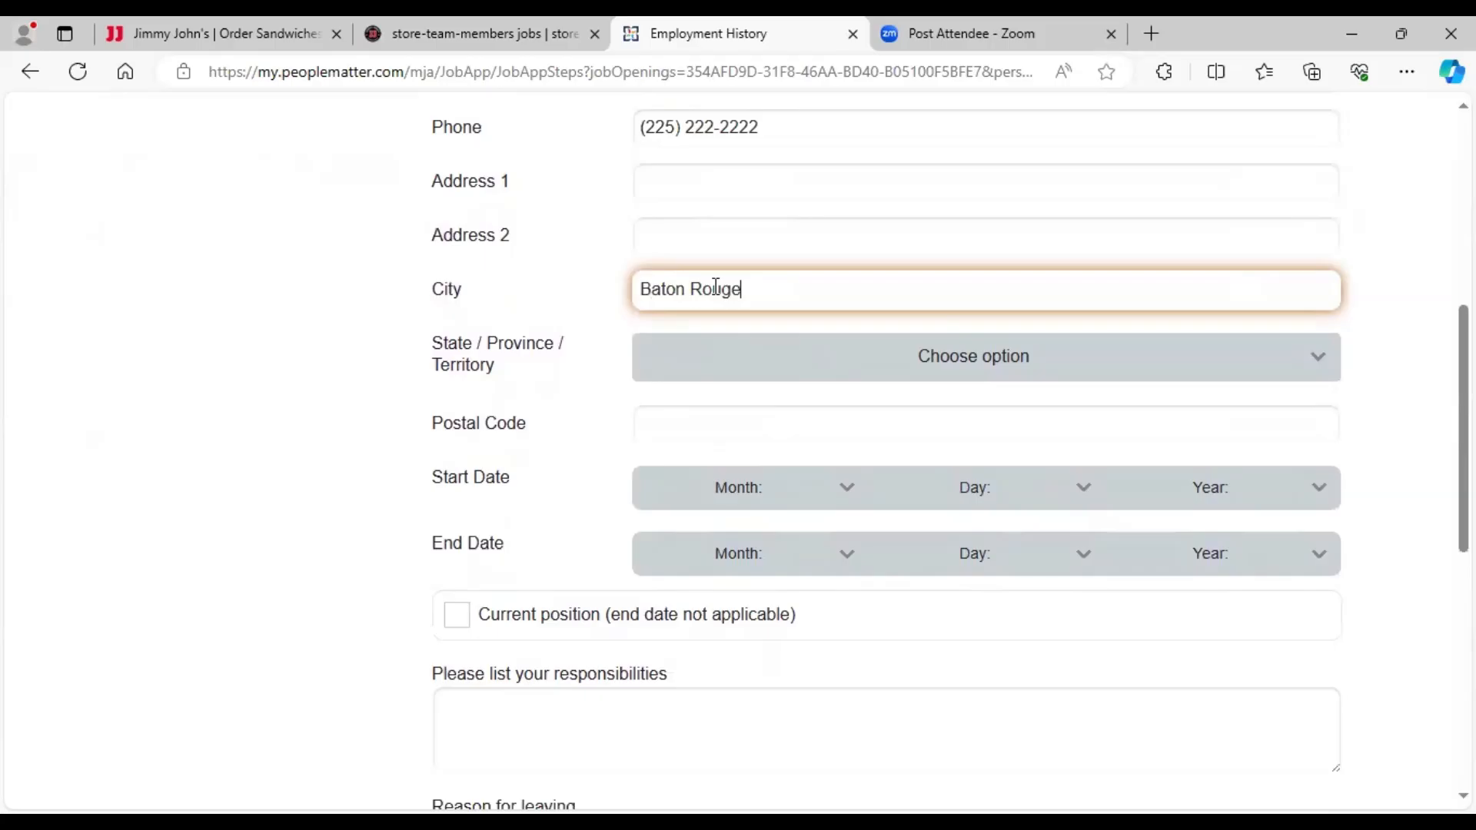
click(948, 363)
scroll(867, 543, down, 3)
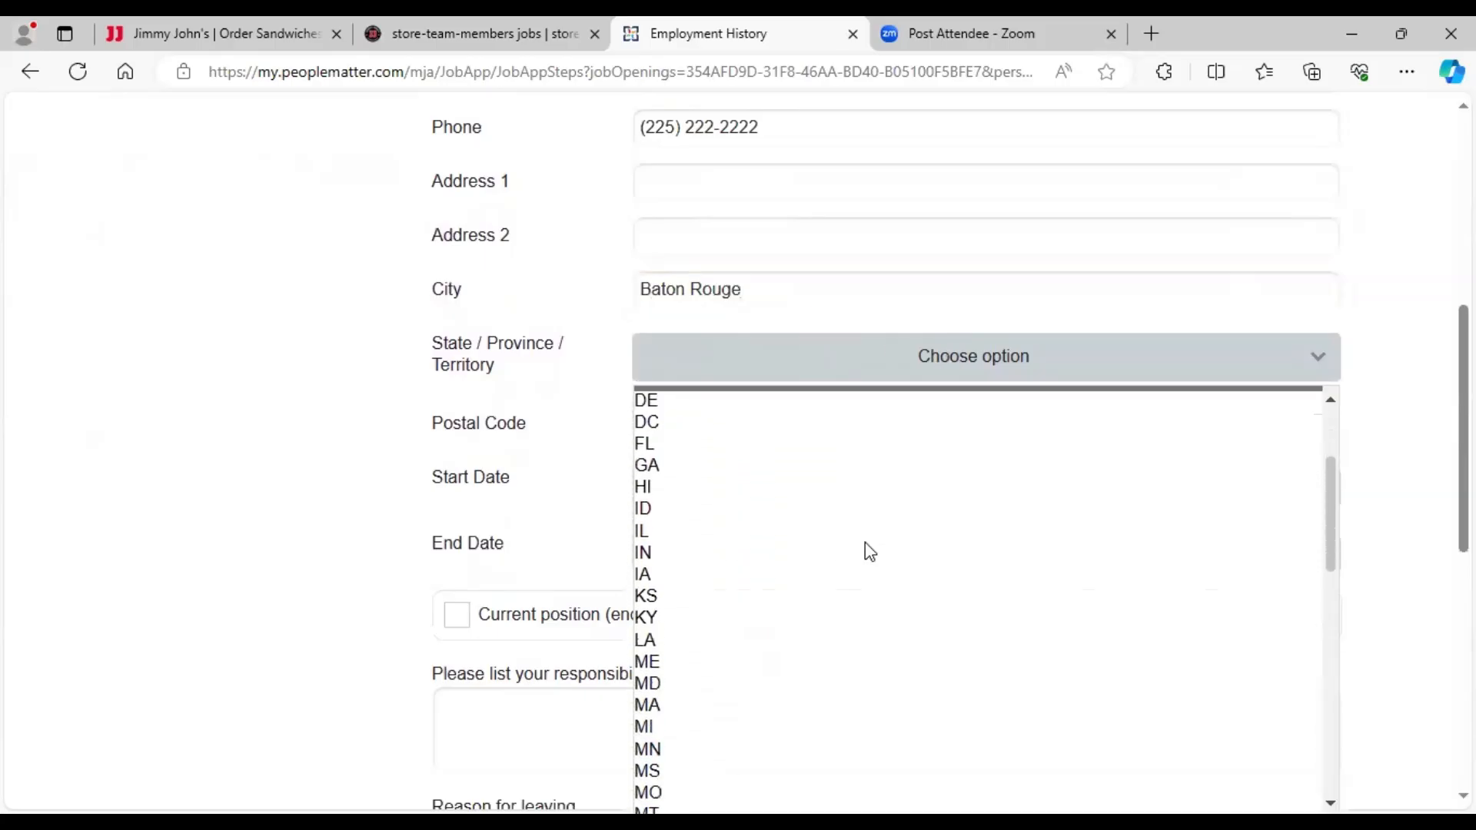
click(778, 630)
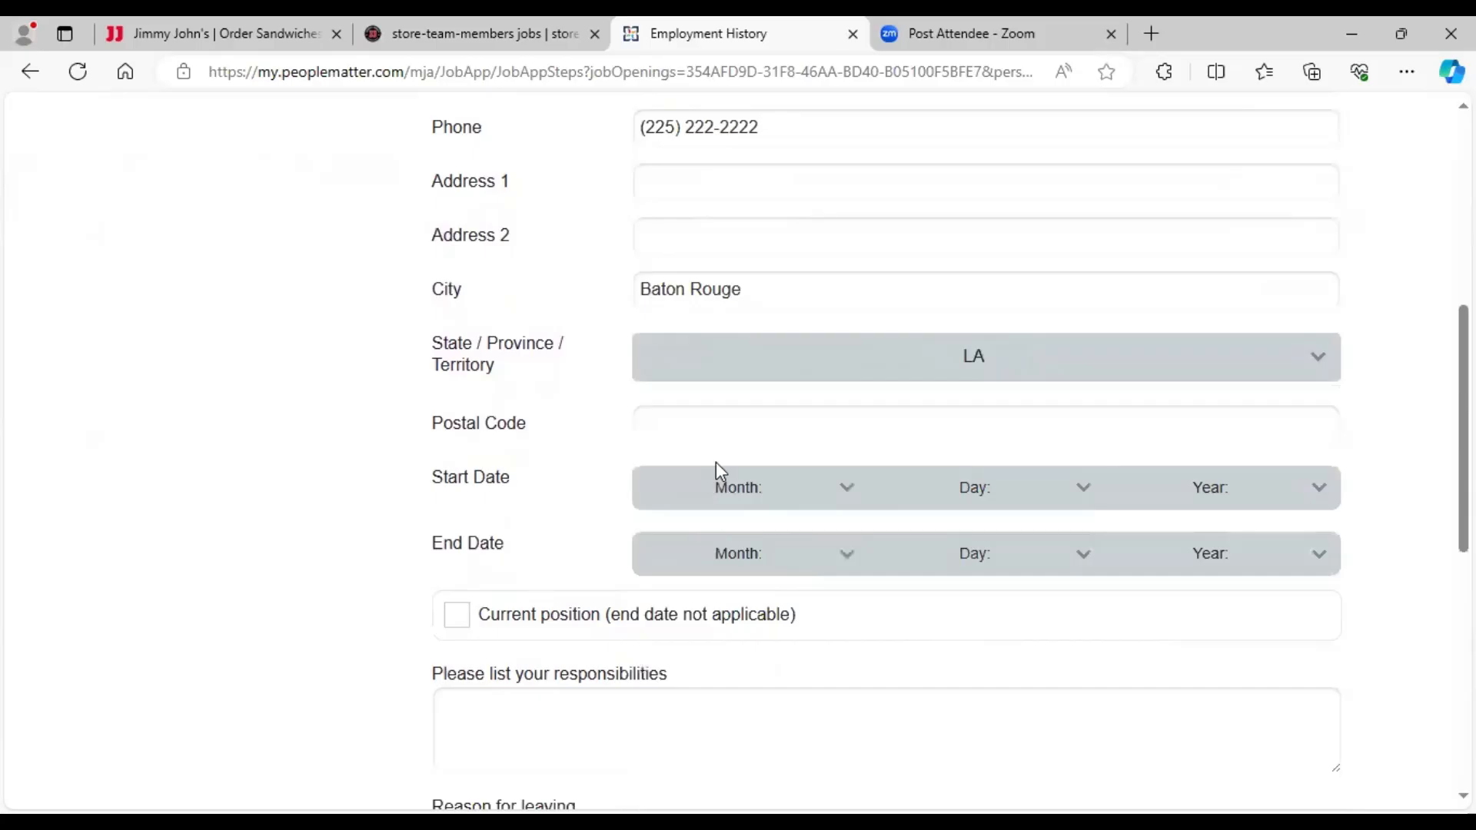
click(707, 424)
text(70806)
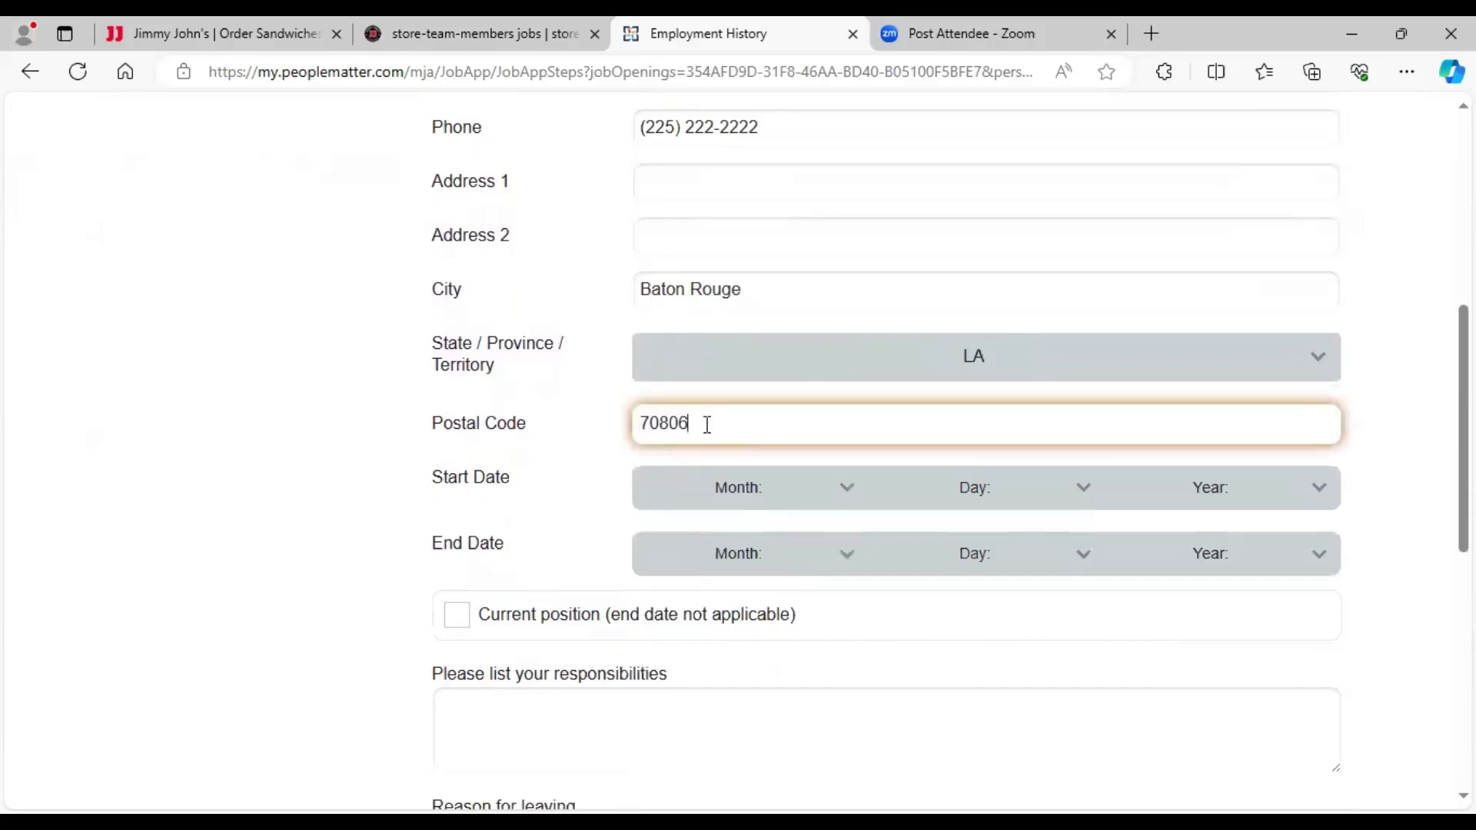
- Set the employment start date to Sep 4 2023
click(848, 499)
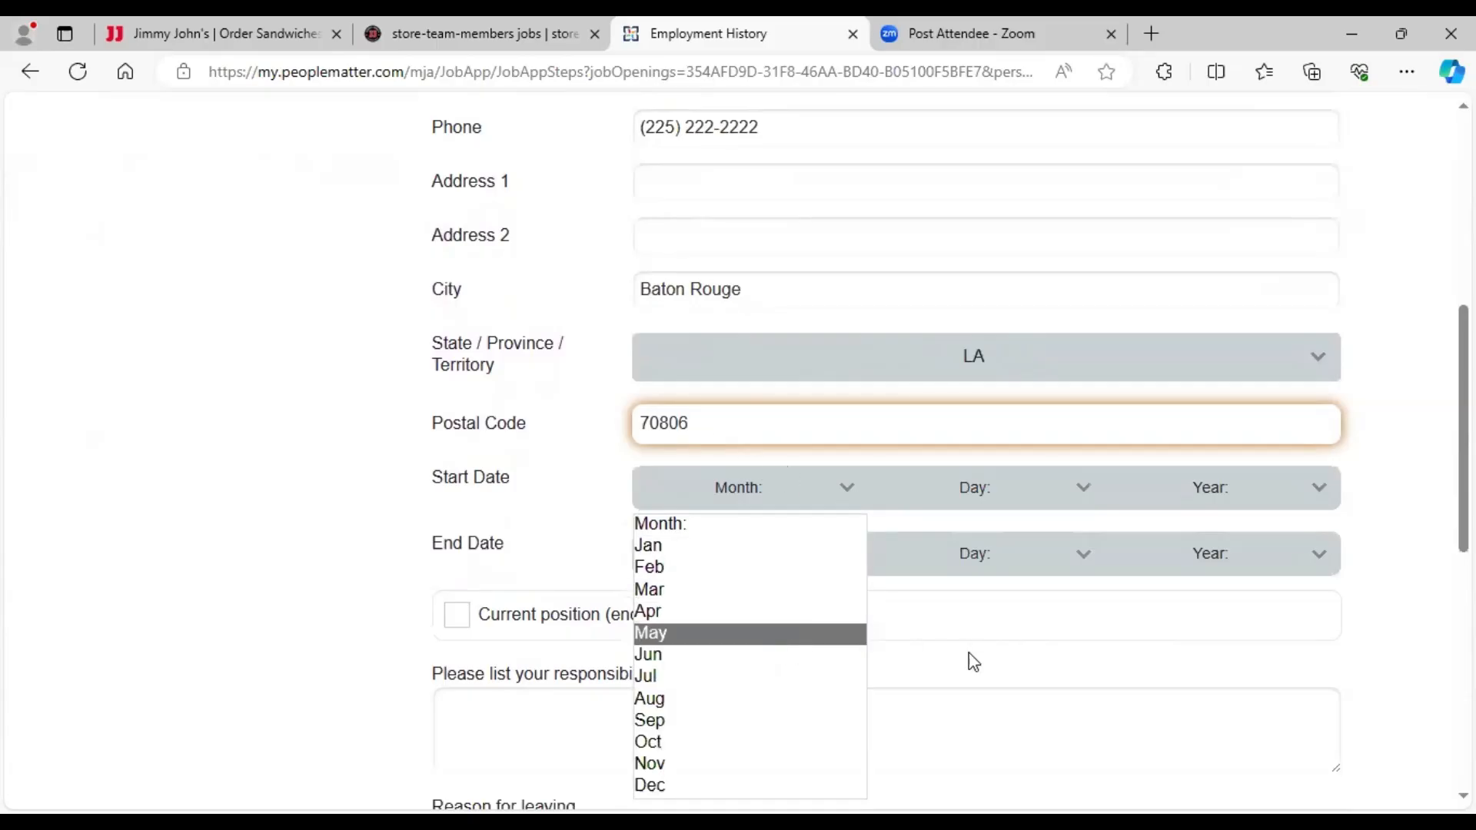
scroll(974, 663, down, 1)
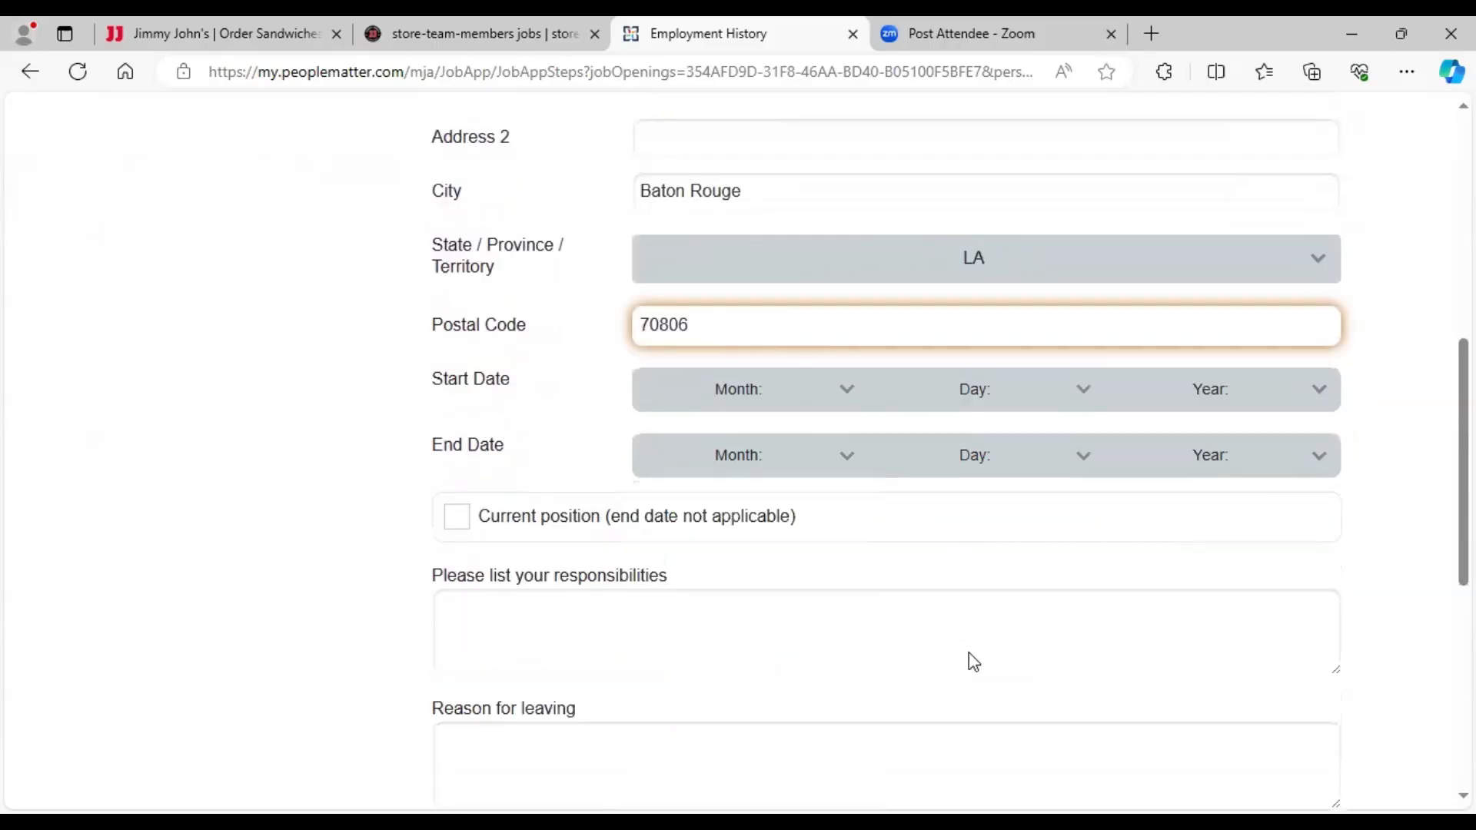
scroll(828, 348, down, 1)
click(823, 290)
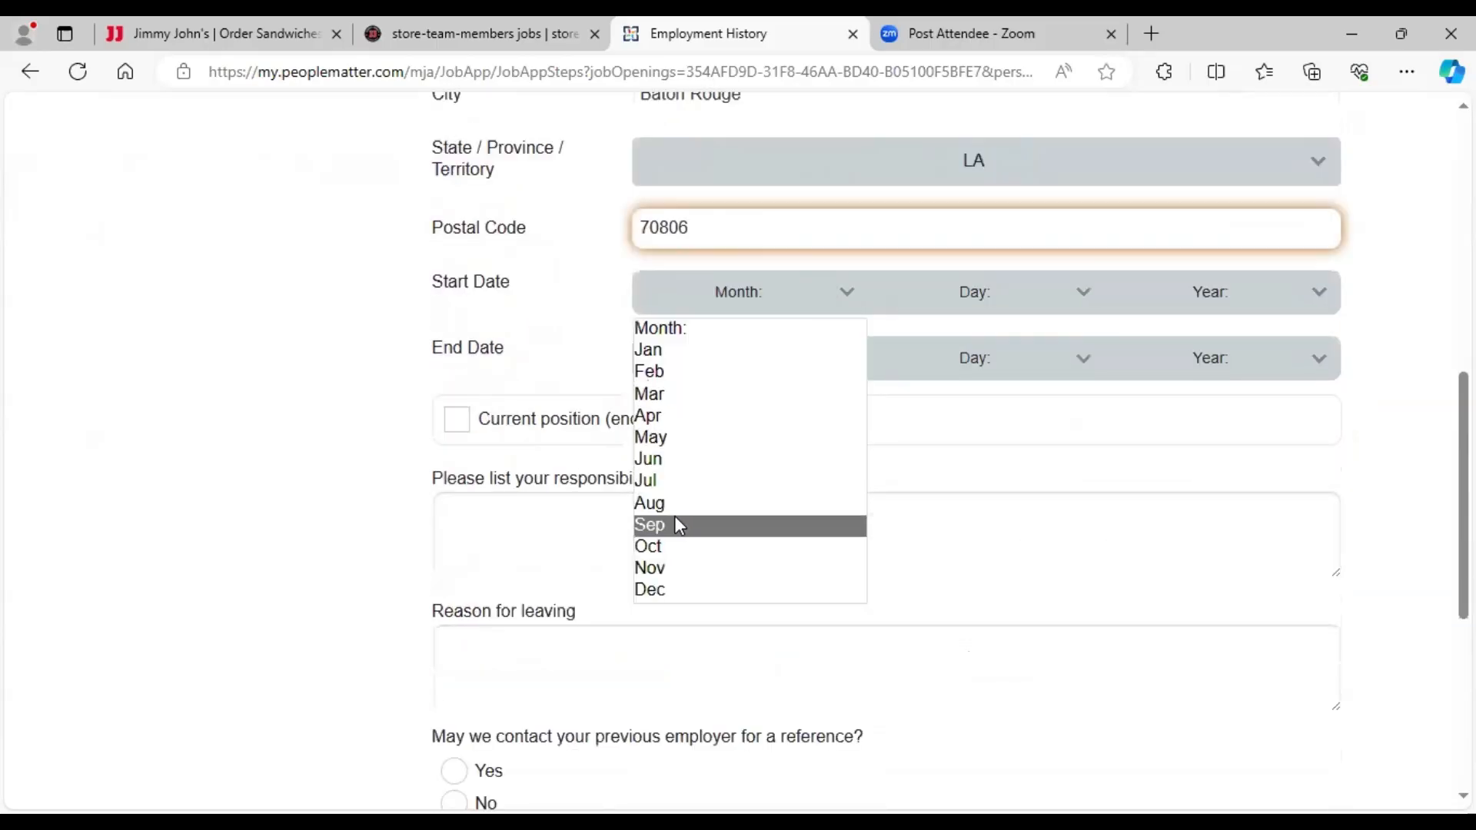
click(677, 525)
click(1055, 305)
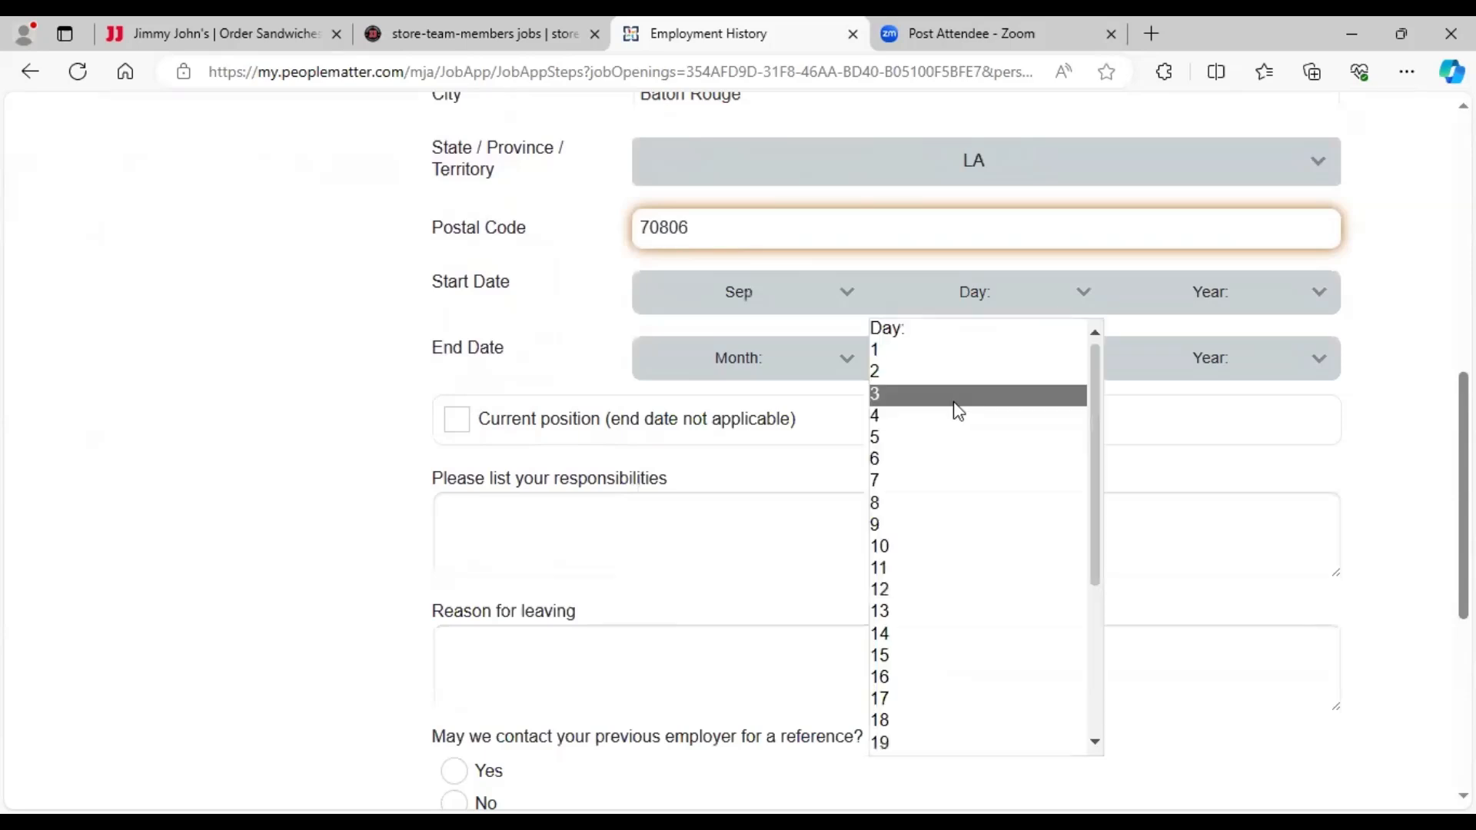
click(953, 408)
click(1228, 303)
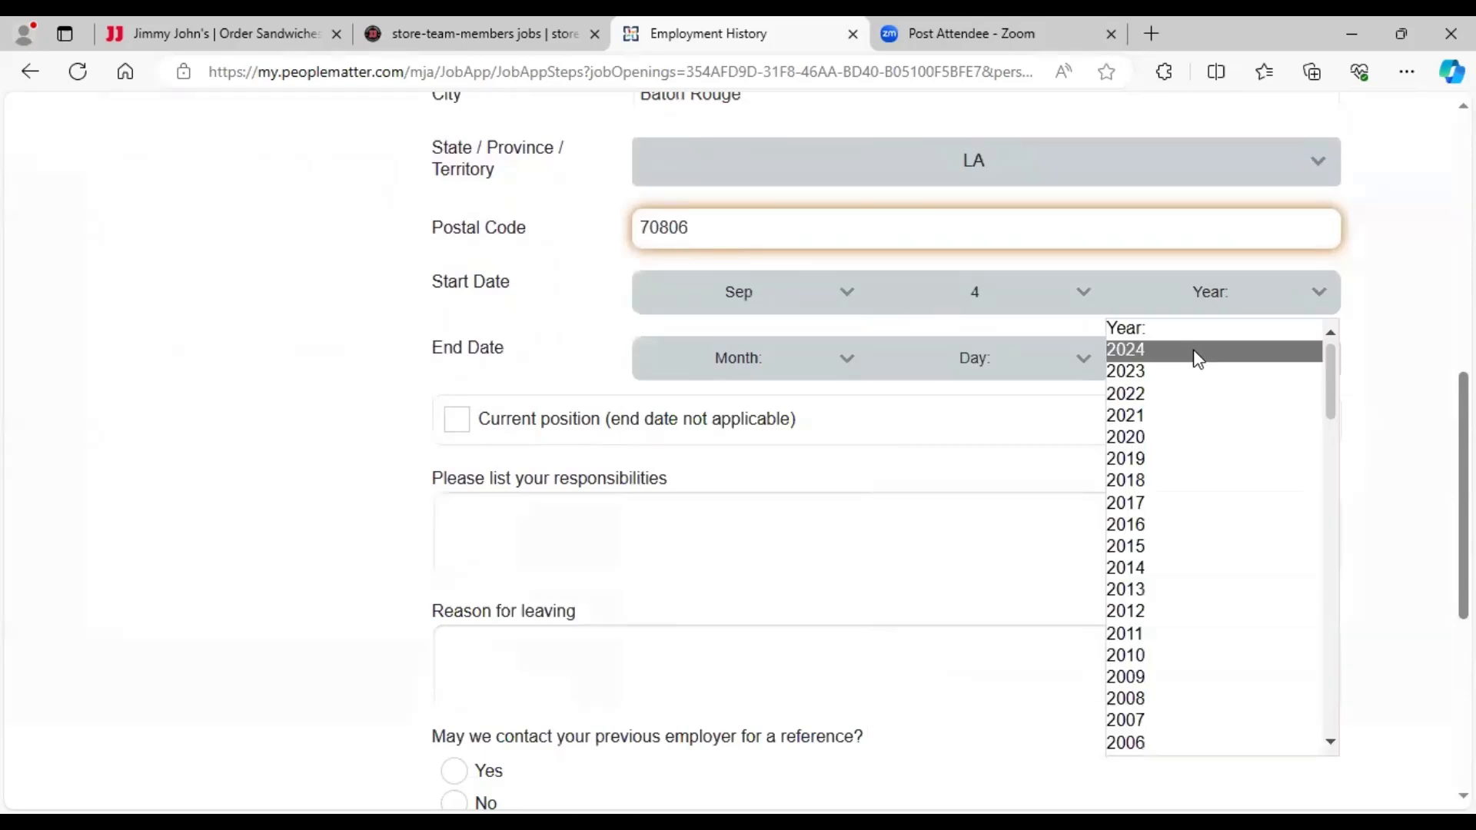
click(1197, 374)
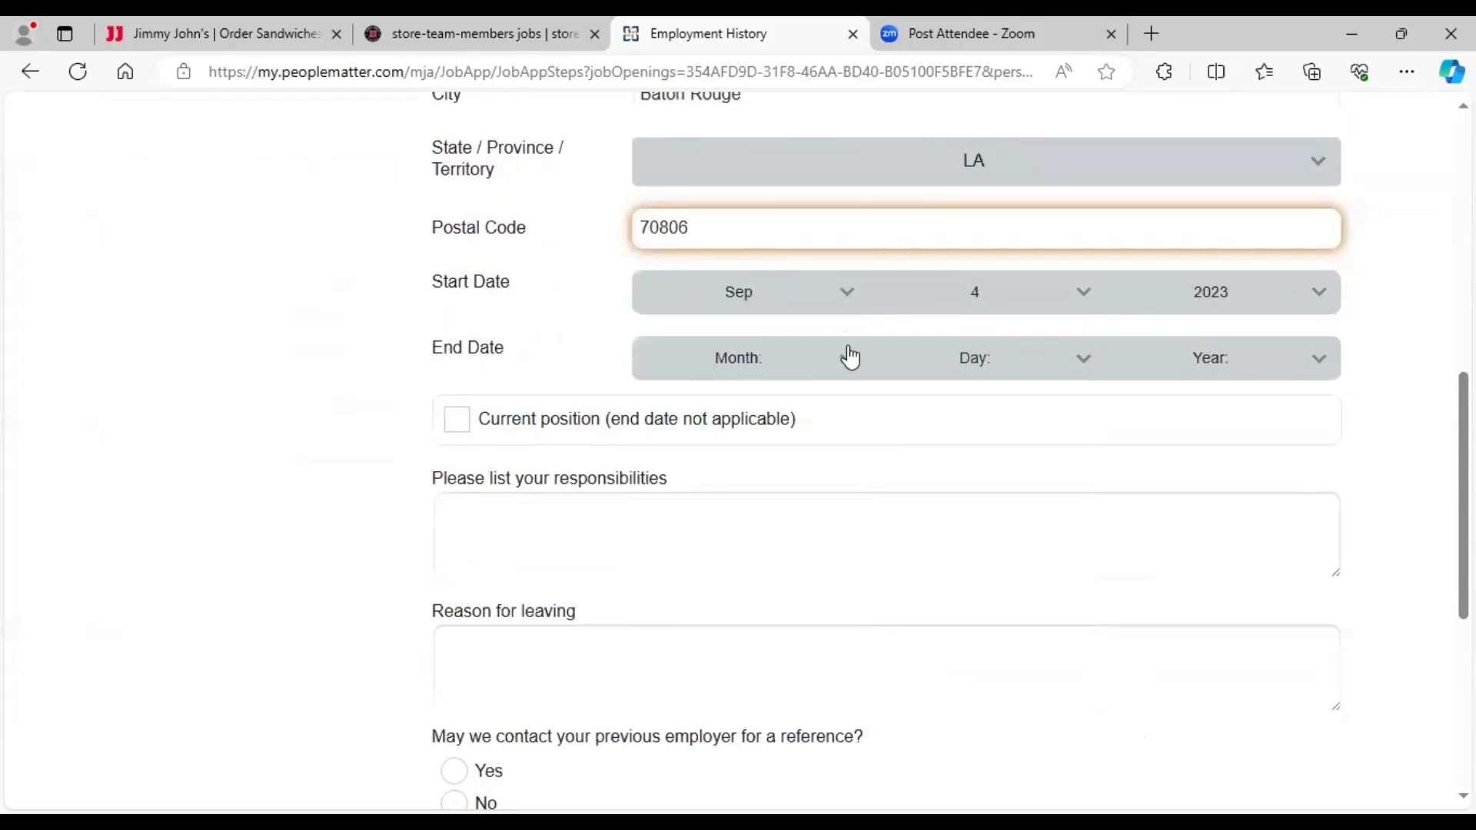
- Set the end date to Apr 10 2024 and begin the responsibilities with 'Make sandwiches according to cost'
click(850, 356)
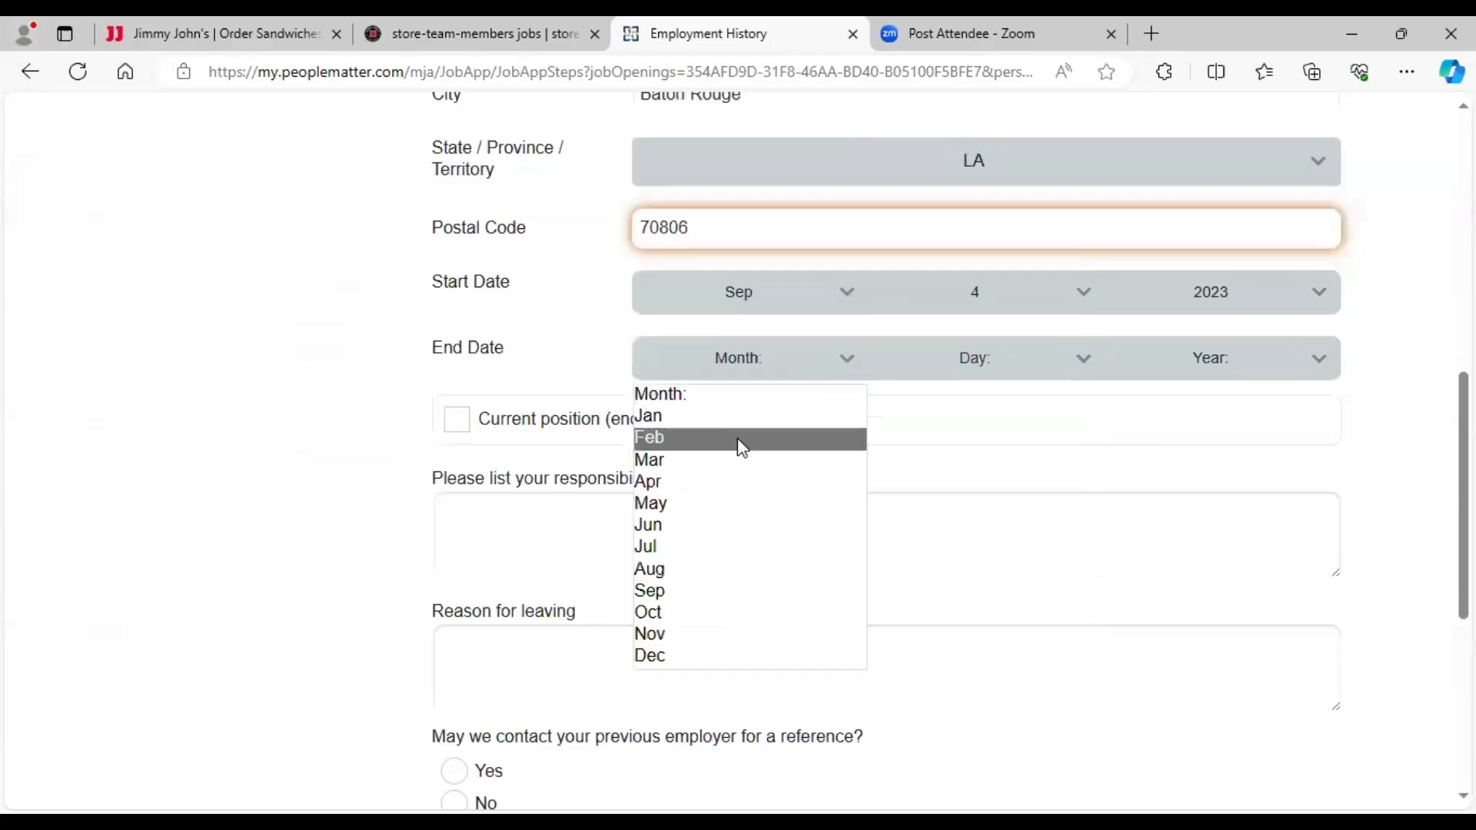
click(713, 482)
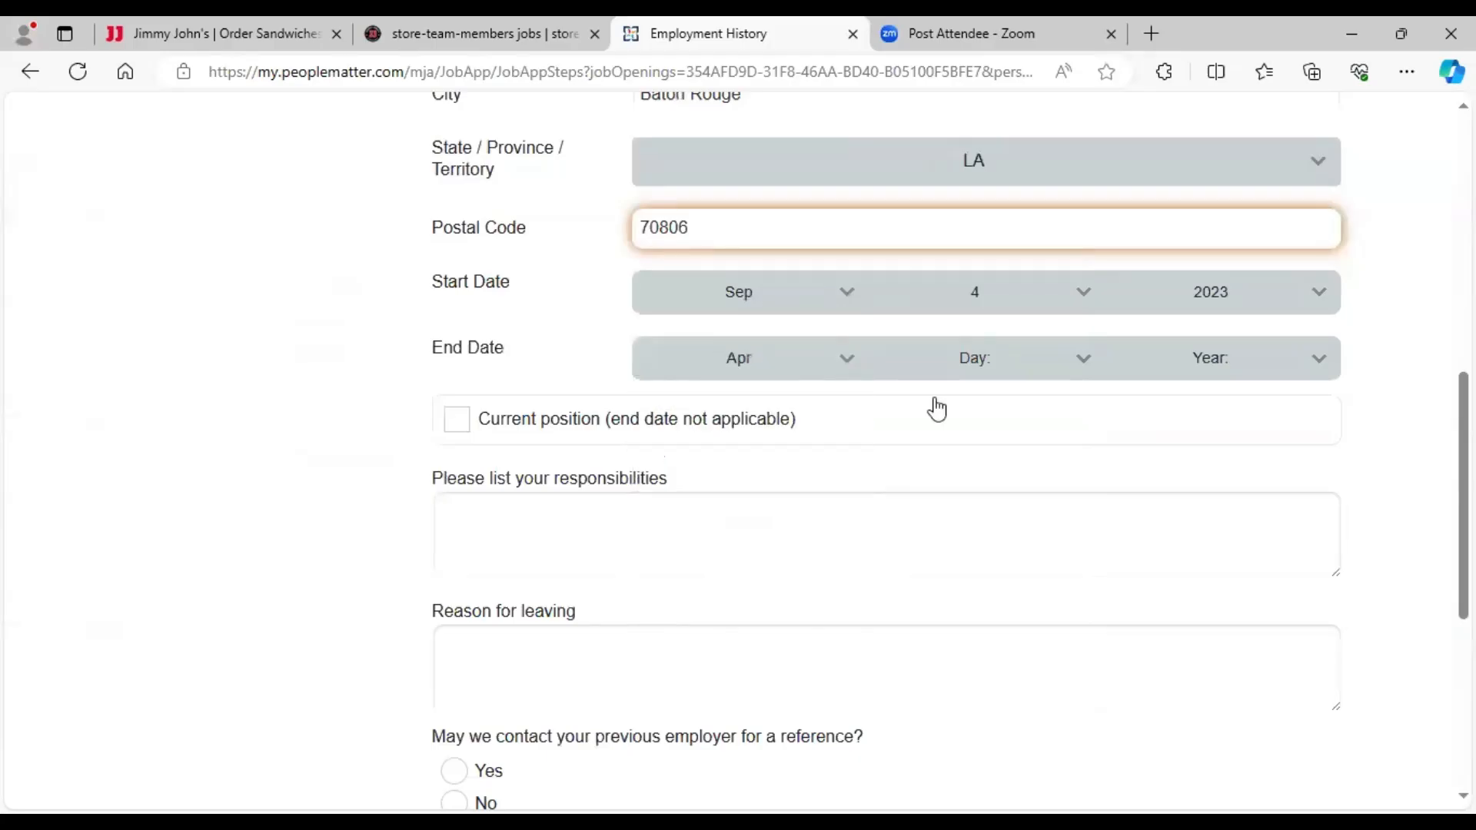
click(991, 366)
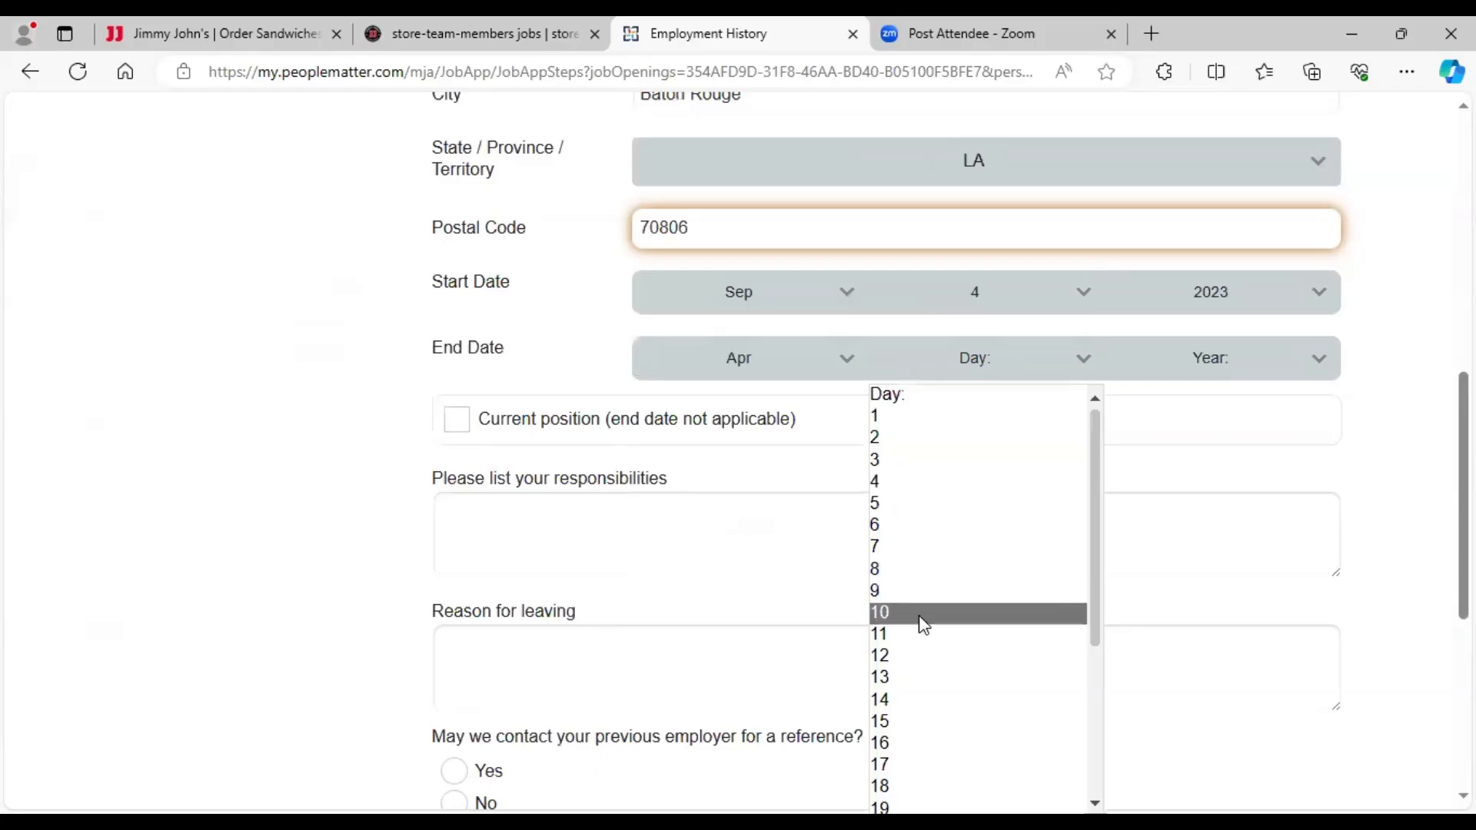
click(1235, 366)
click(1235, 365)
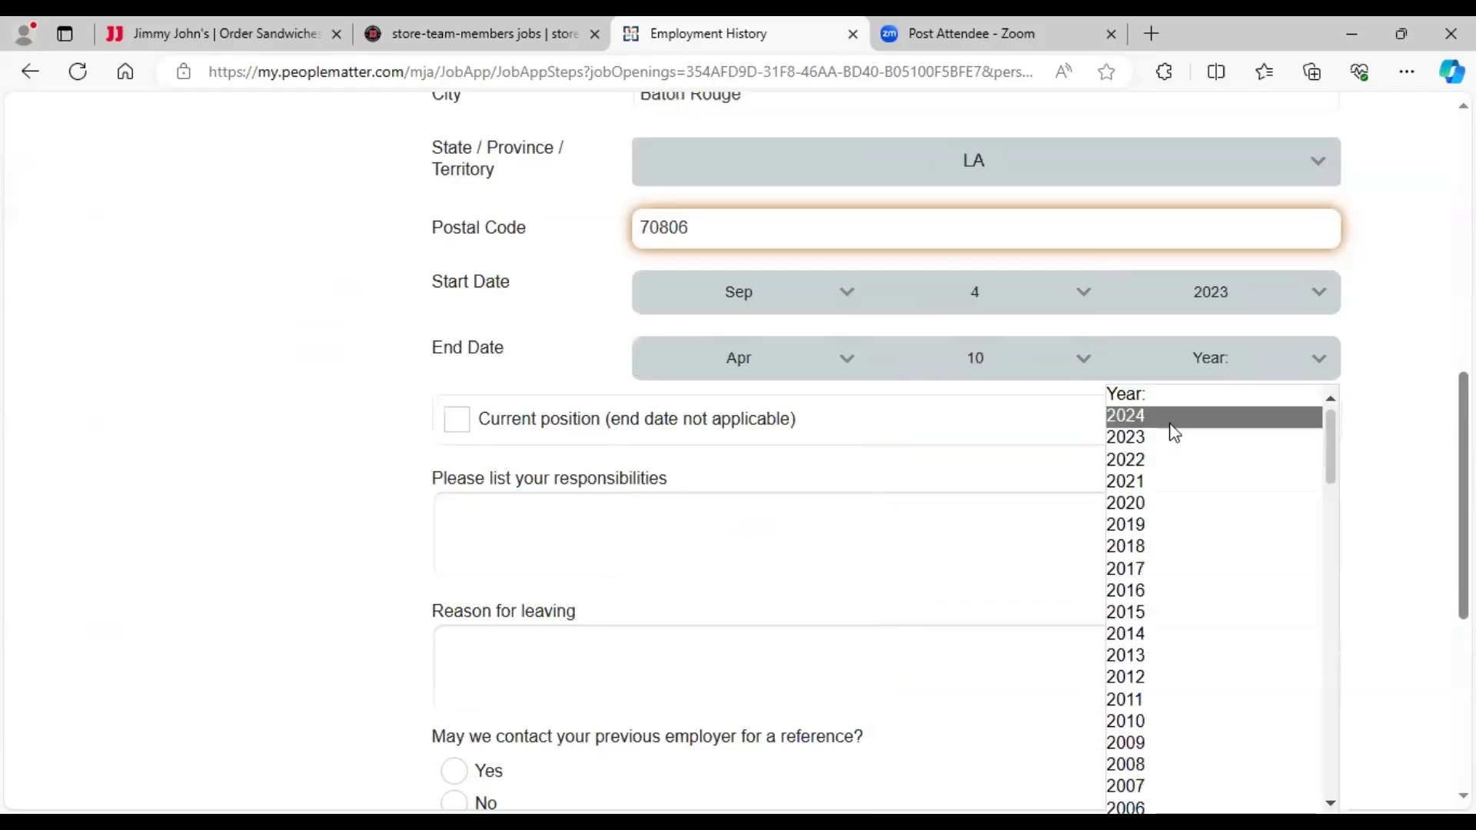
click(1174, 419)
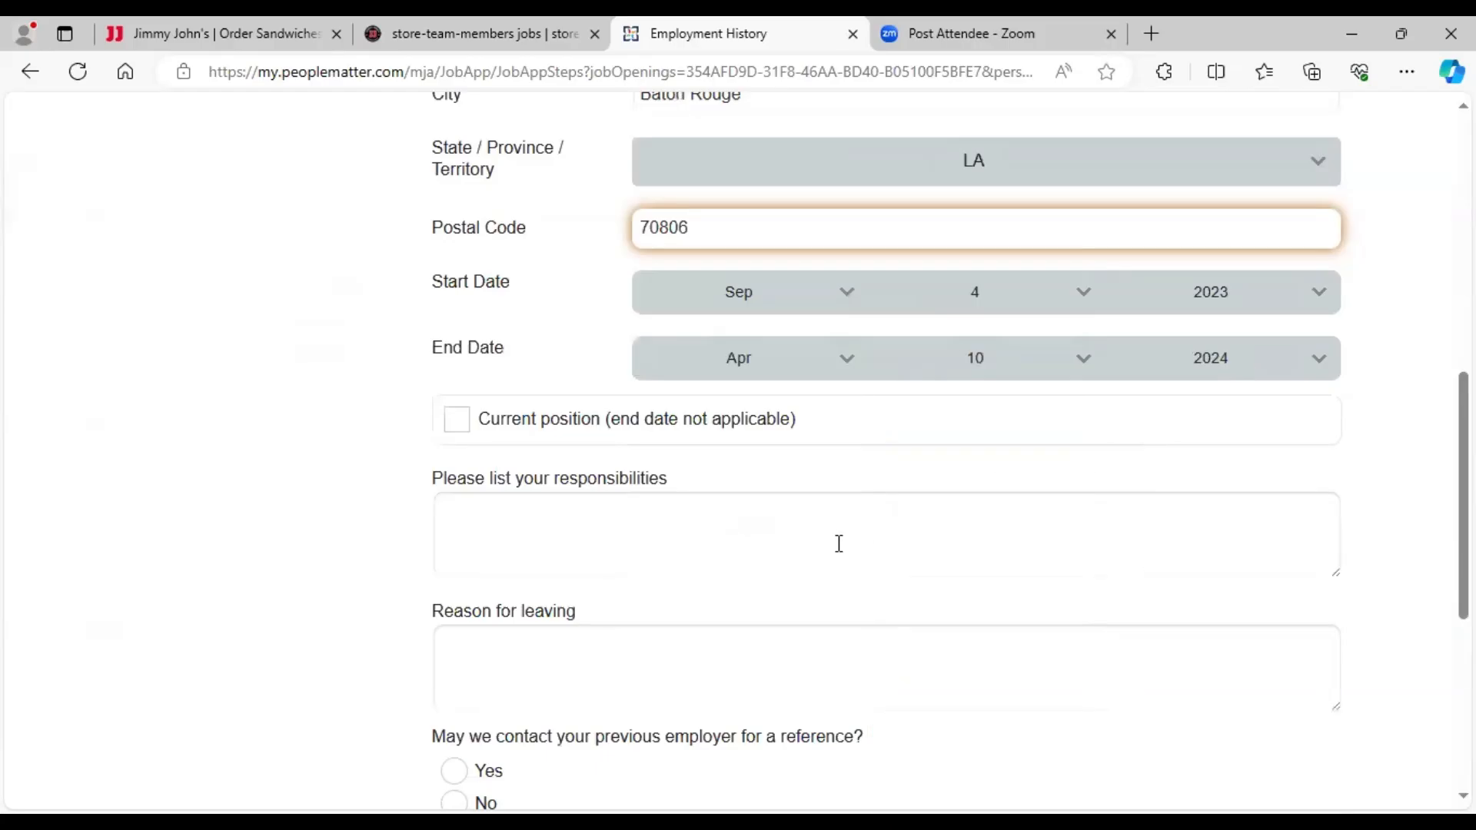
click(622, 533)
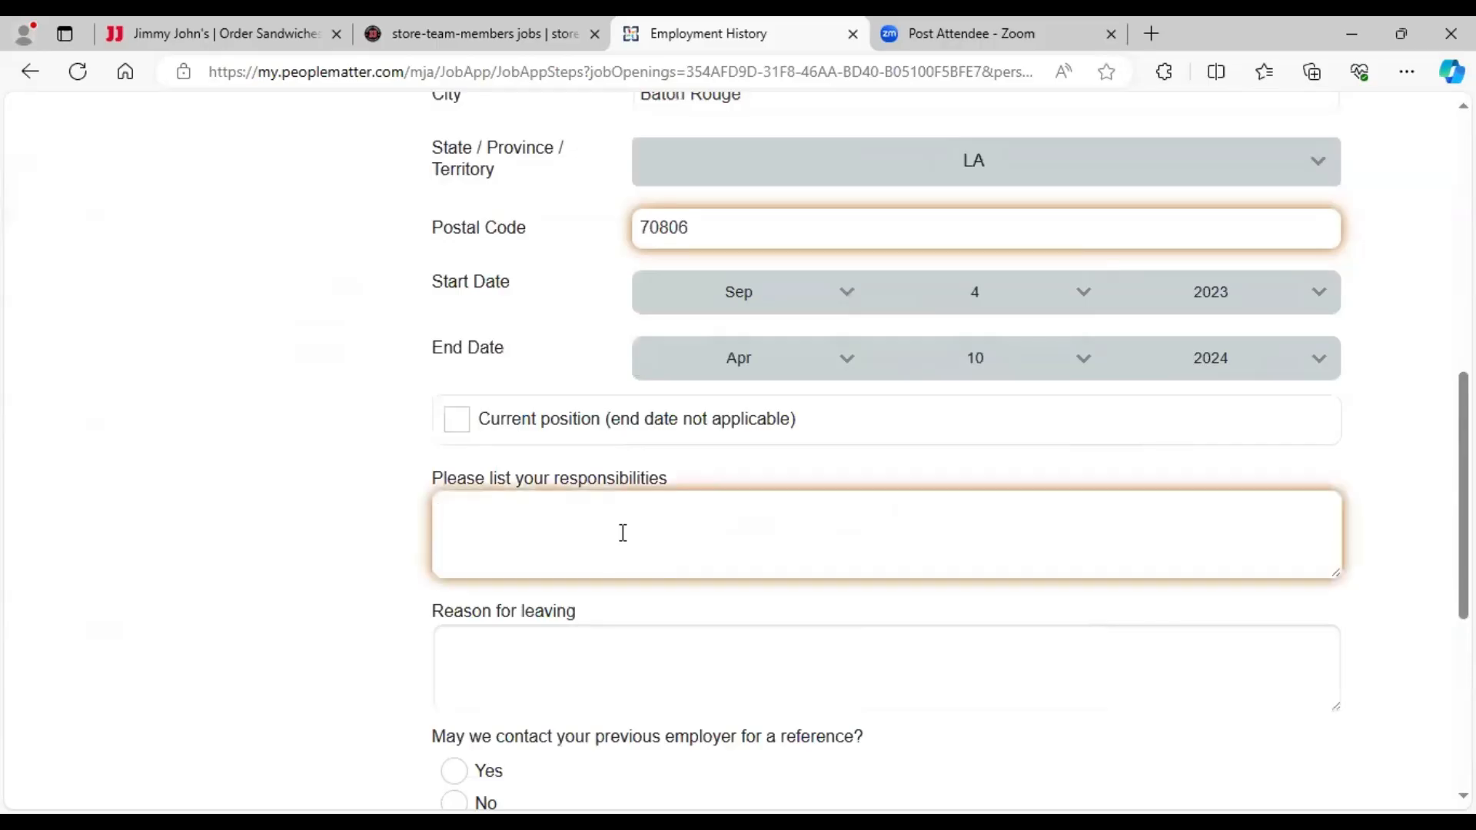
text(Make )
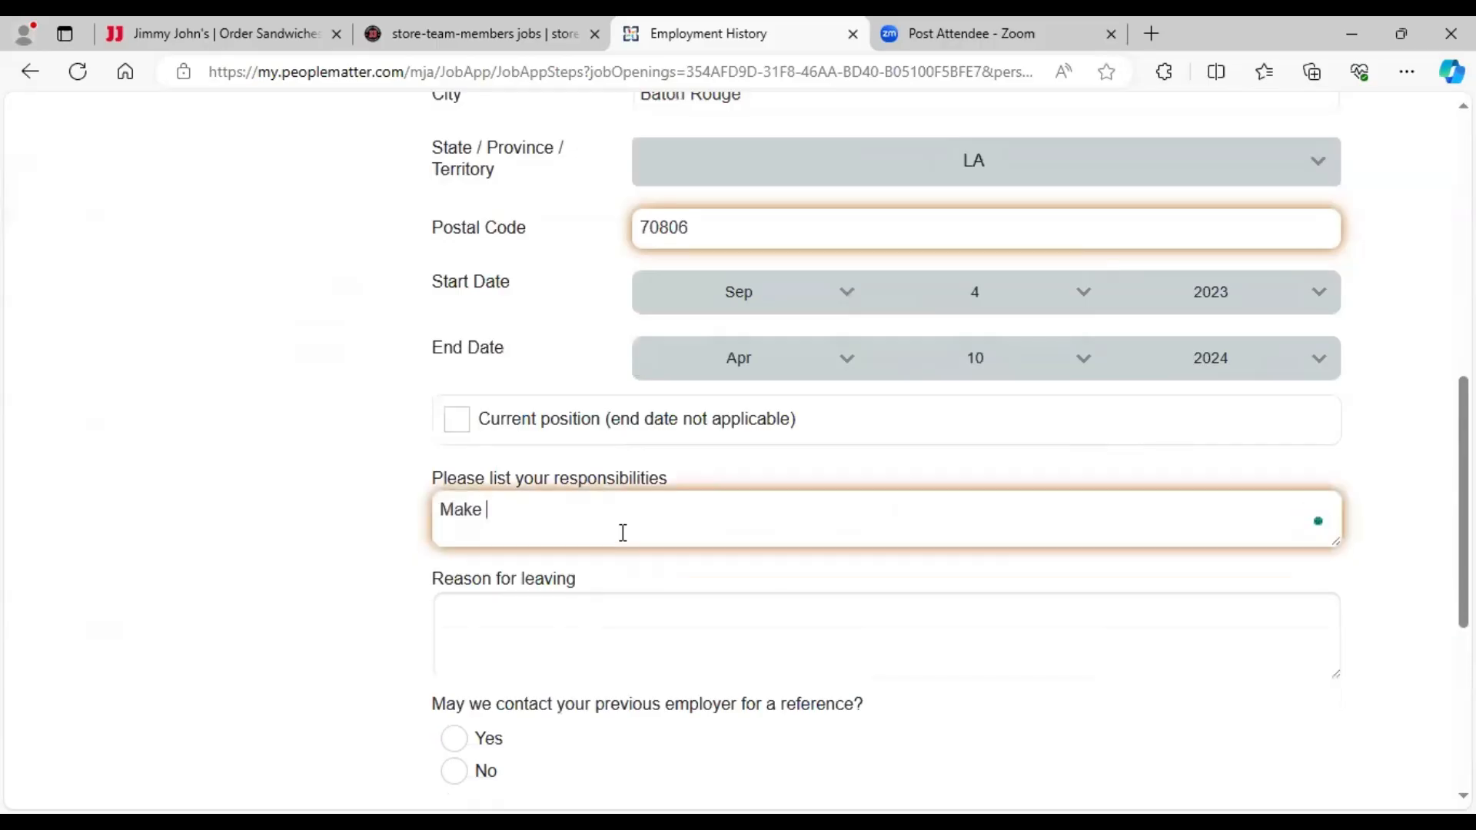
text(sandwiches)
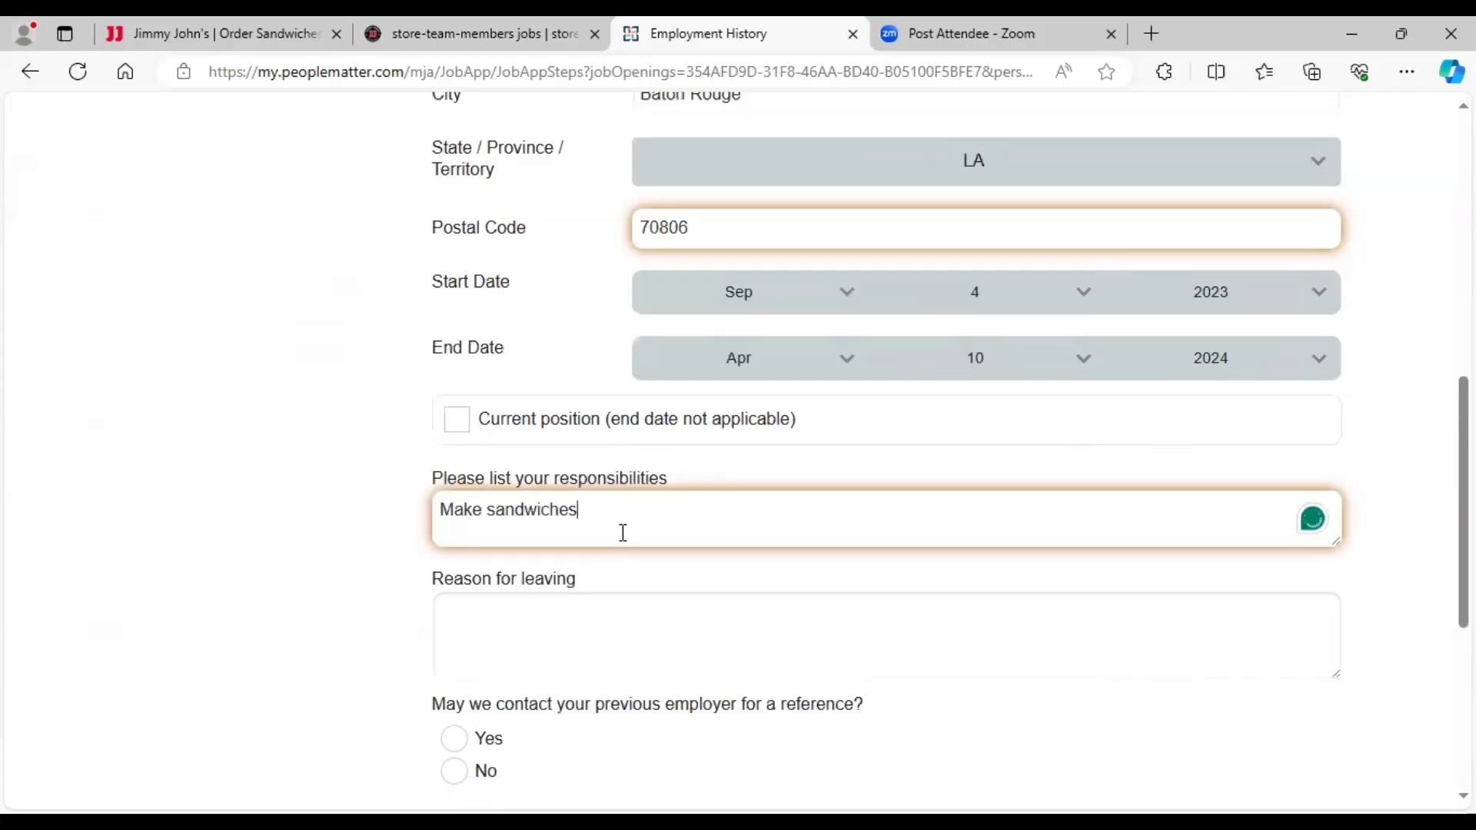
text( according to cost)
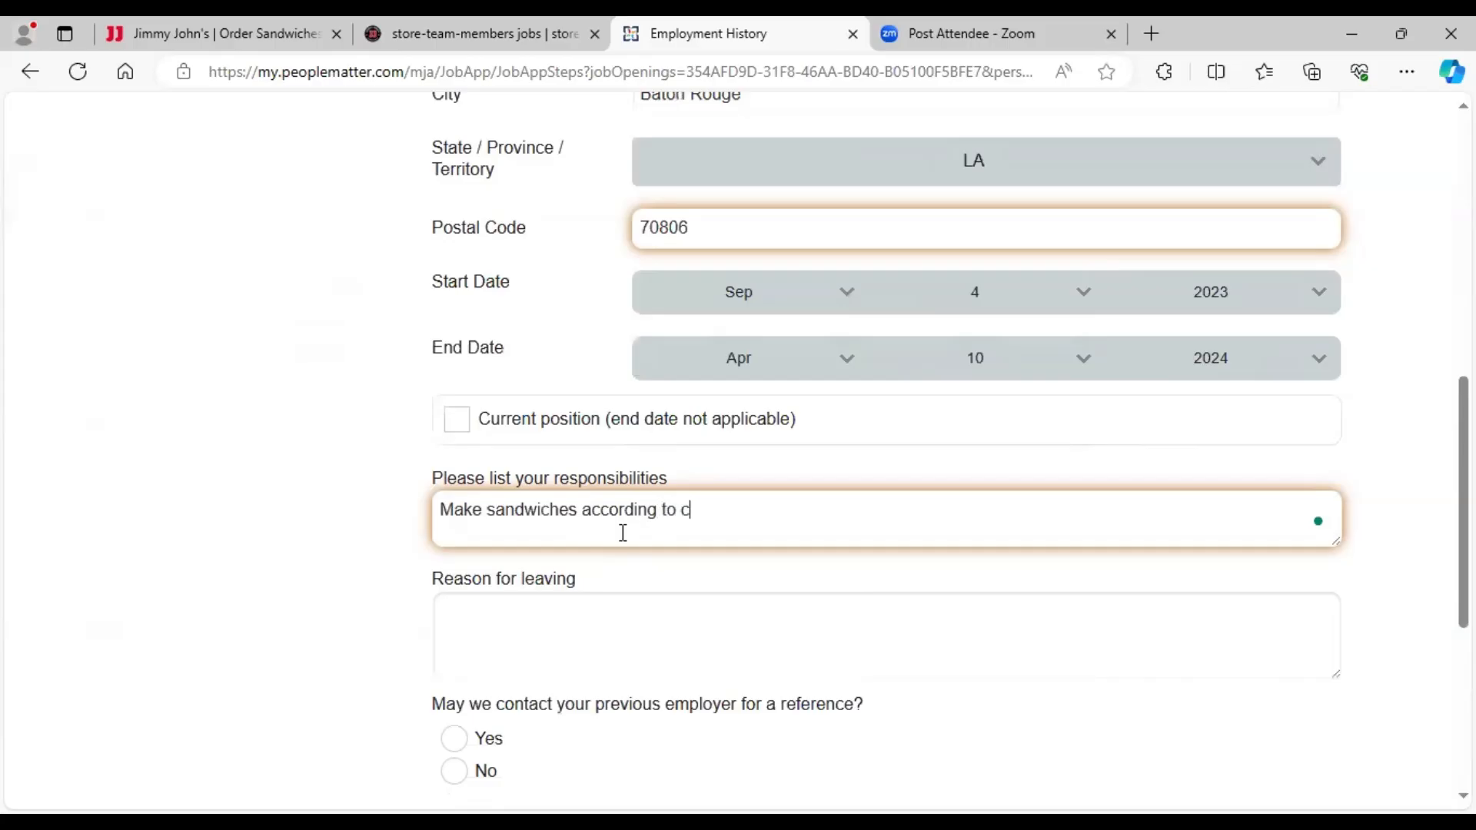
- Fix the responsibilities to read customers' wishes, work the cash register, keep store clean and sanitary
key(BackSpace)
key(BackSpace)
key(BackSpace)
text(ustomers' wishes, )
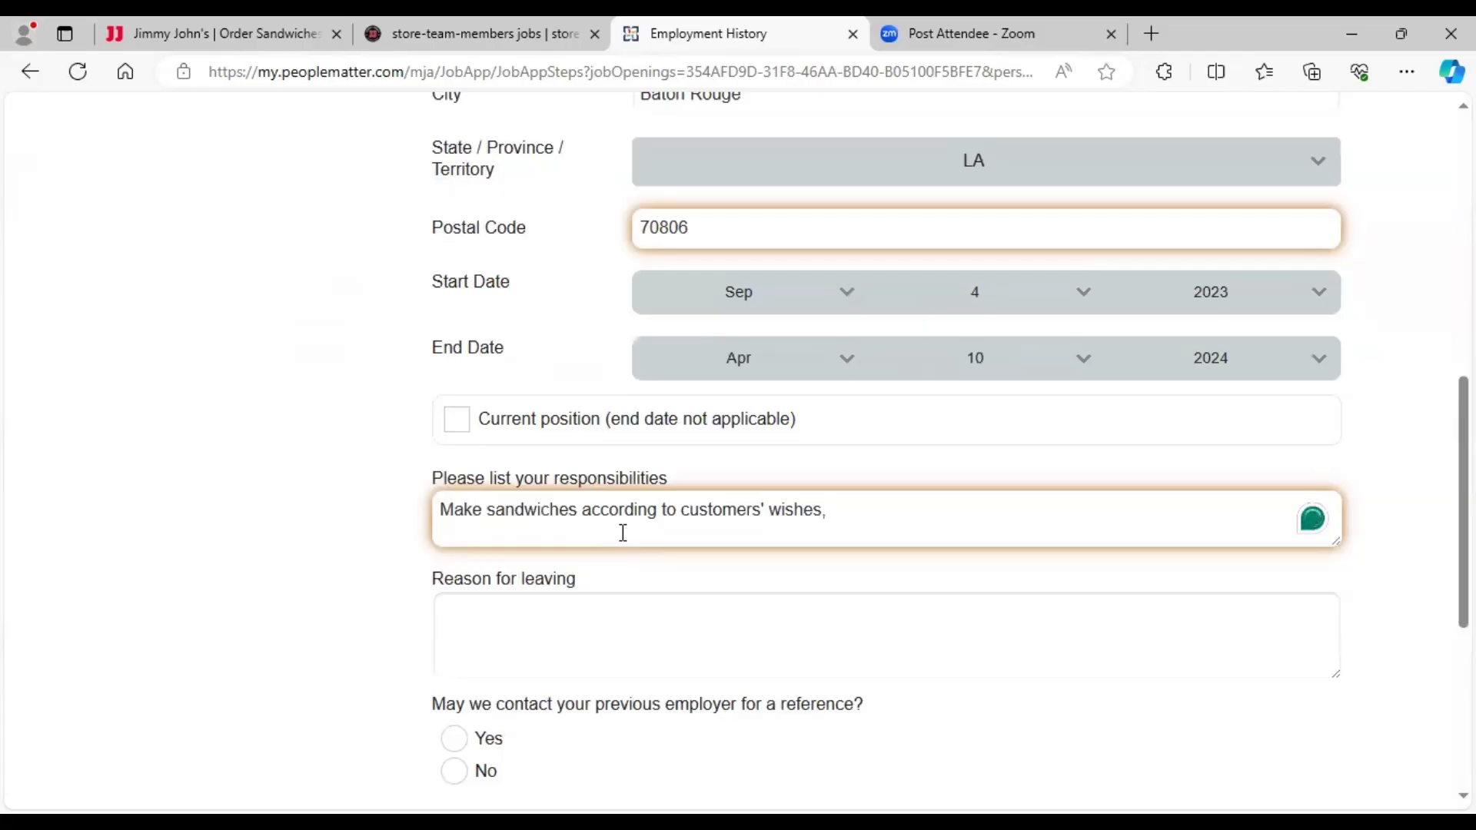
text(work the )
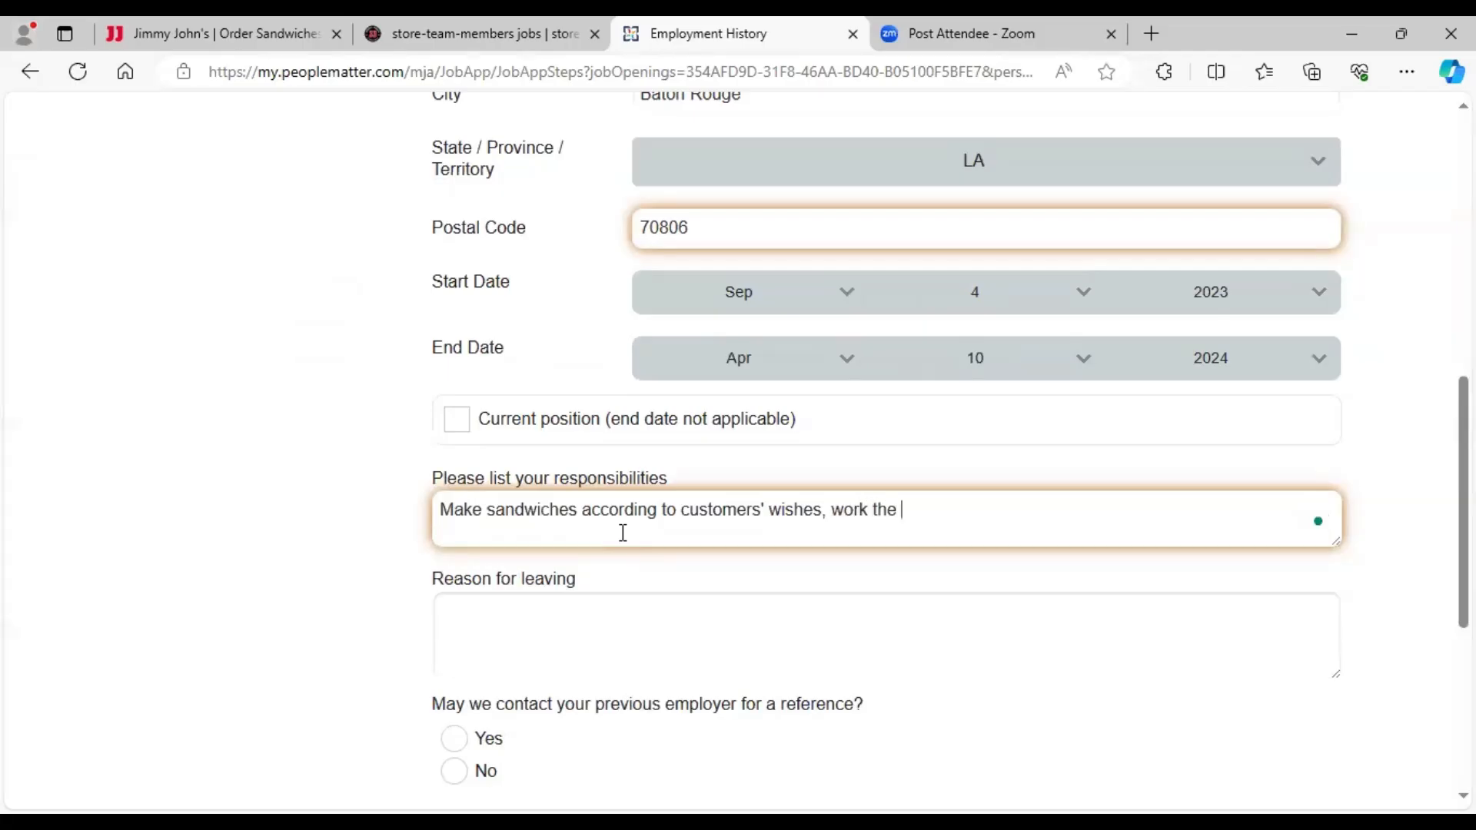
text(cash regiter)
key(BackSpace)
key(BackSpace)
key(BackSpace)
key(BackSpace)
key(BackSpace)
text(ster, keep store)
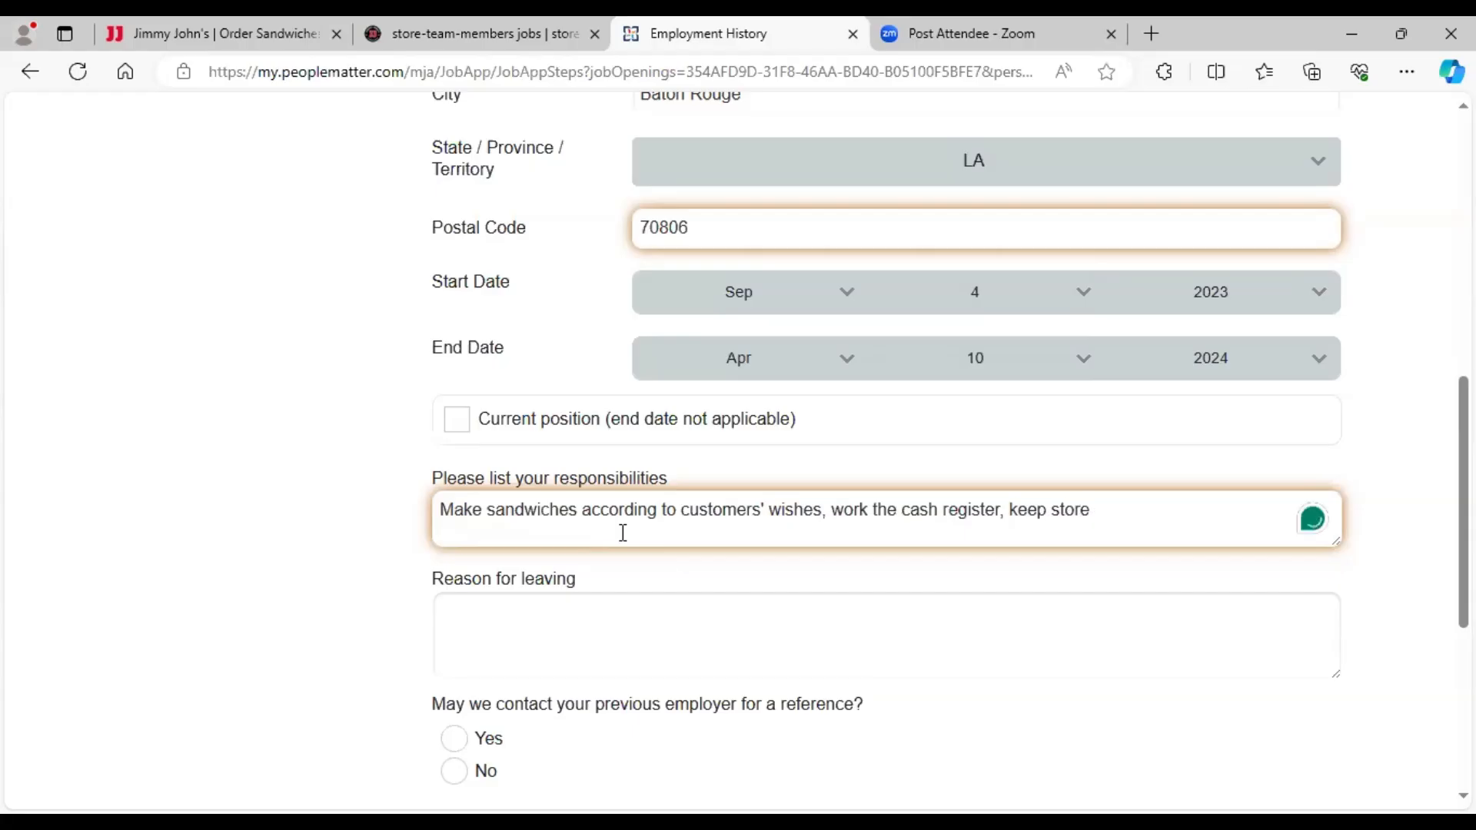
text( clean)
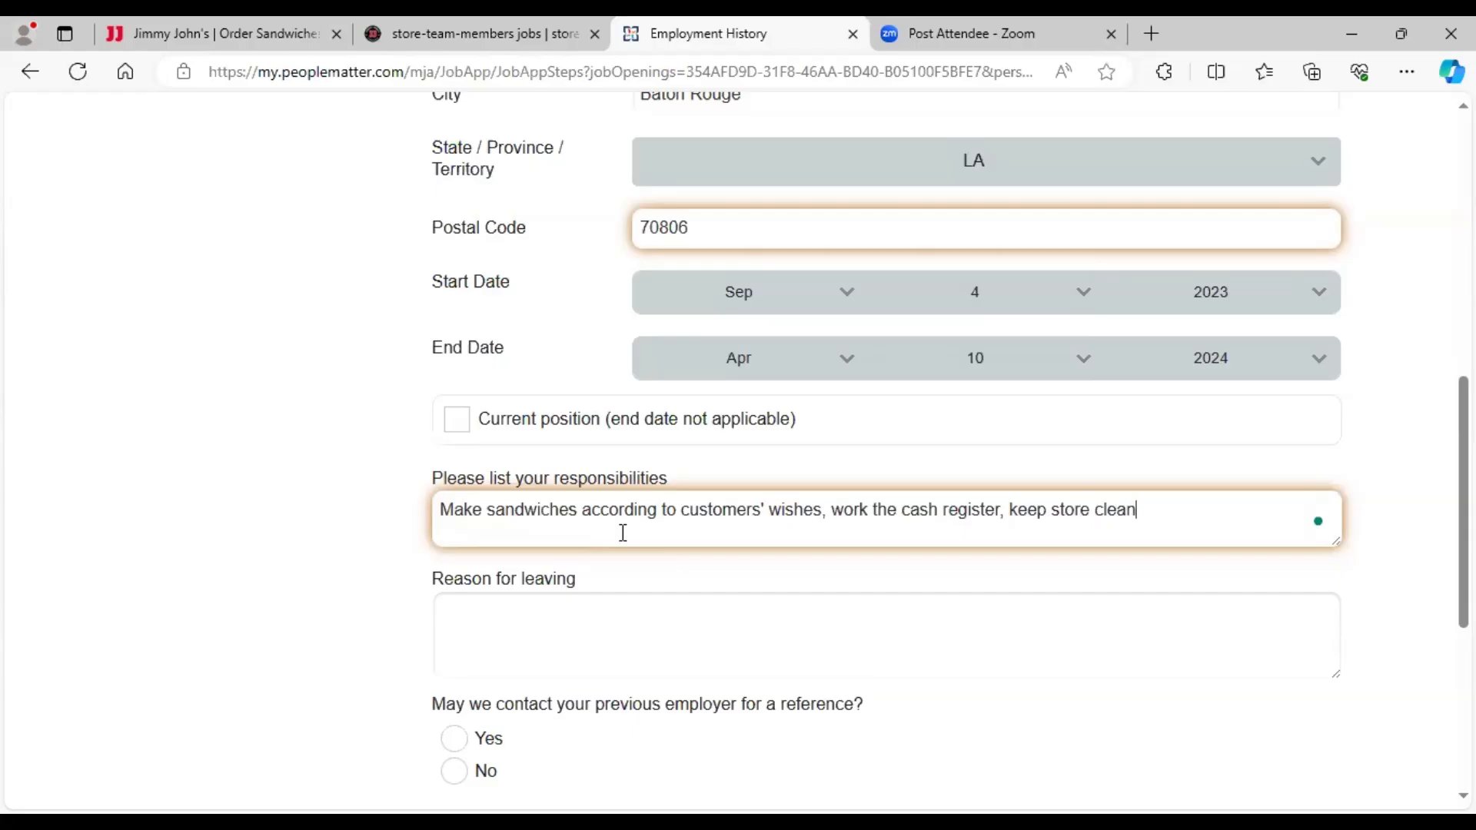
text( and sanitary)
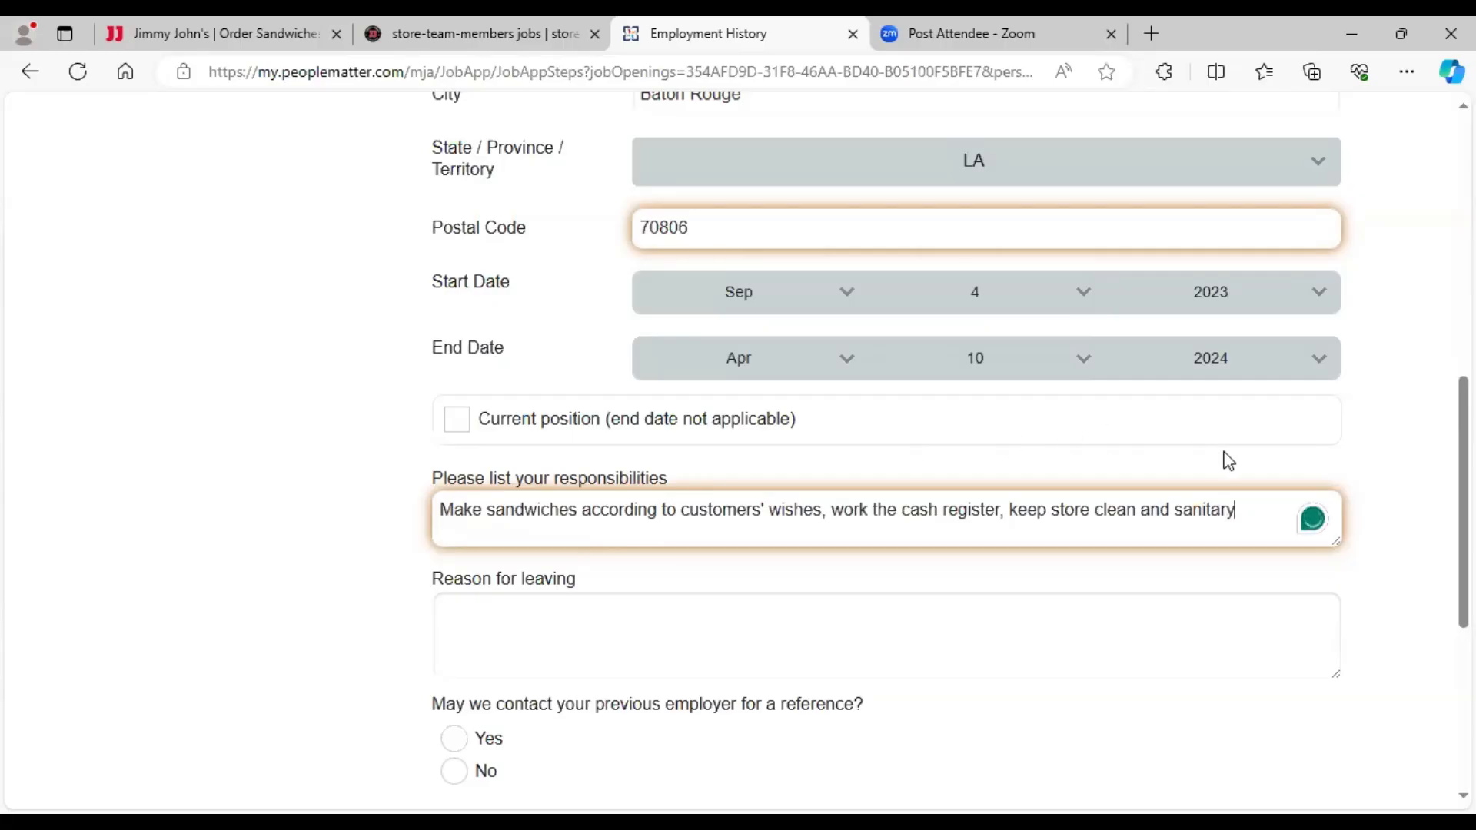
- Give 'location closed' as reason for leaving, answer Yes to reference contact, and save
scroll(1462, 500, down, 2)
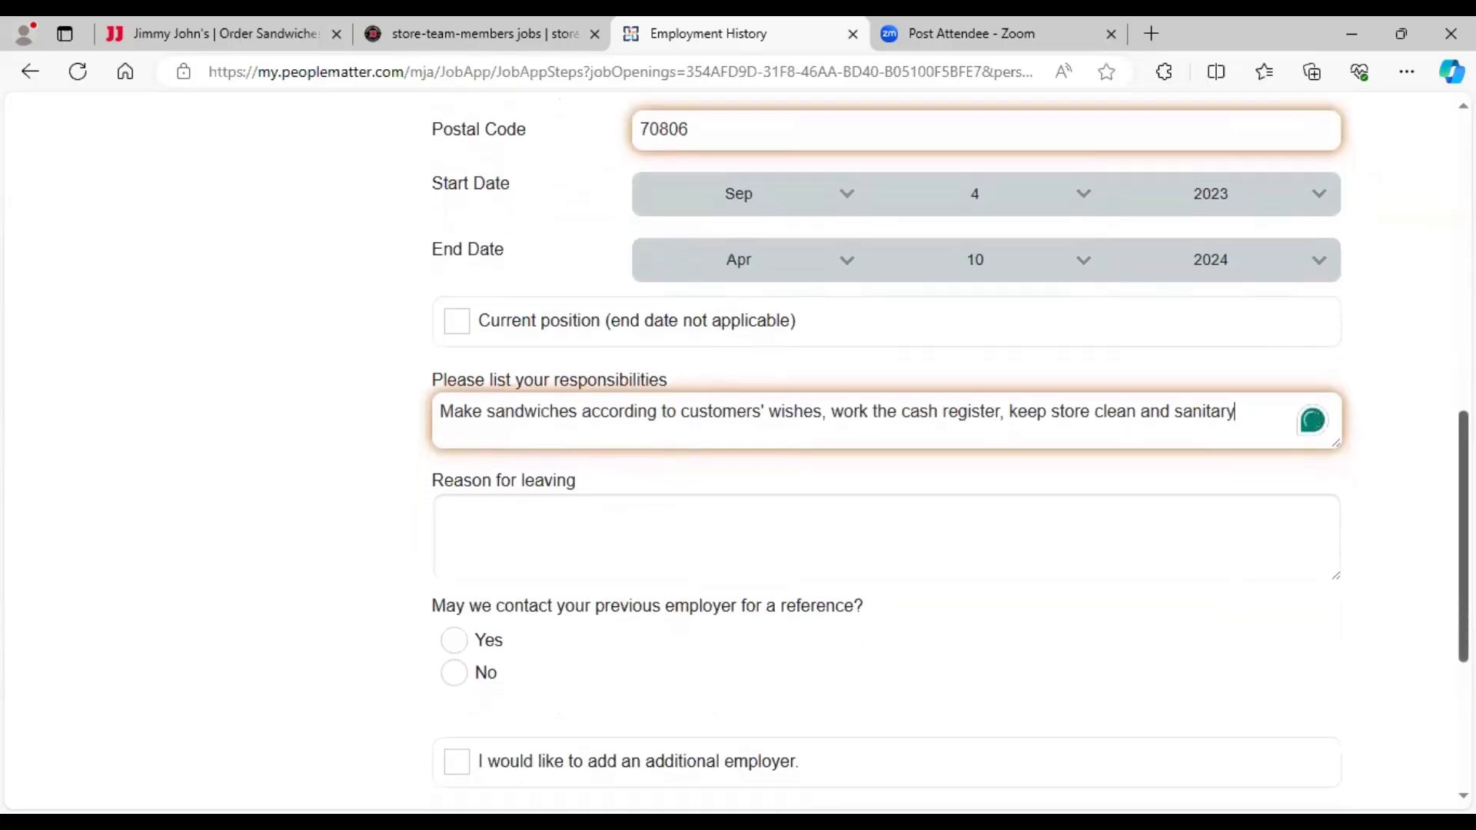
click(679, 406)
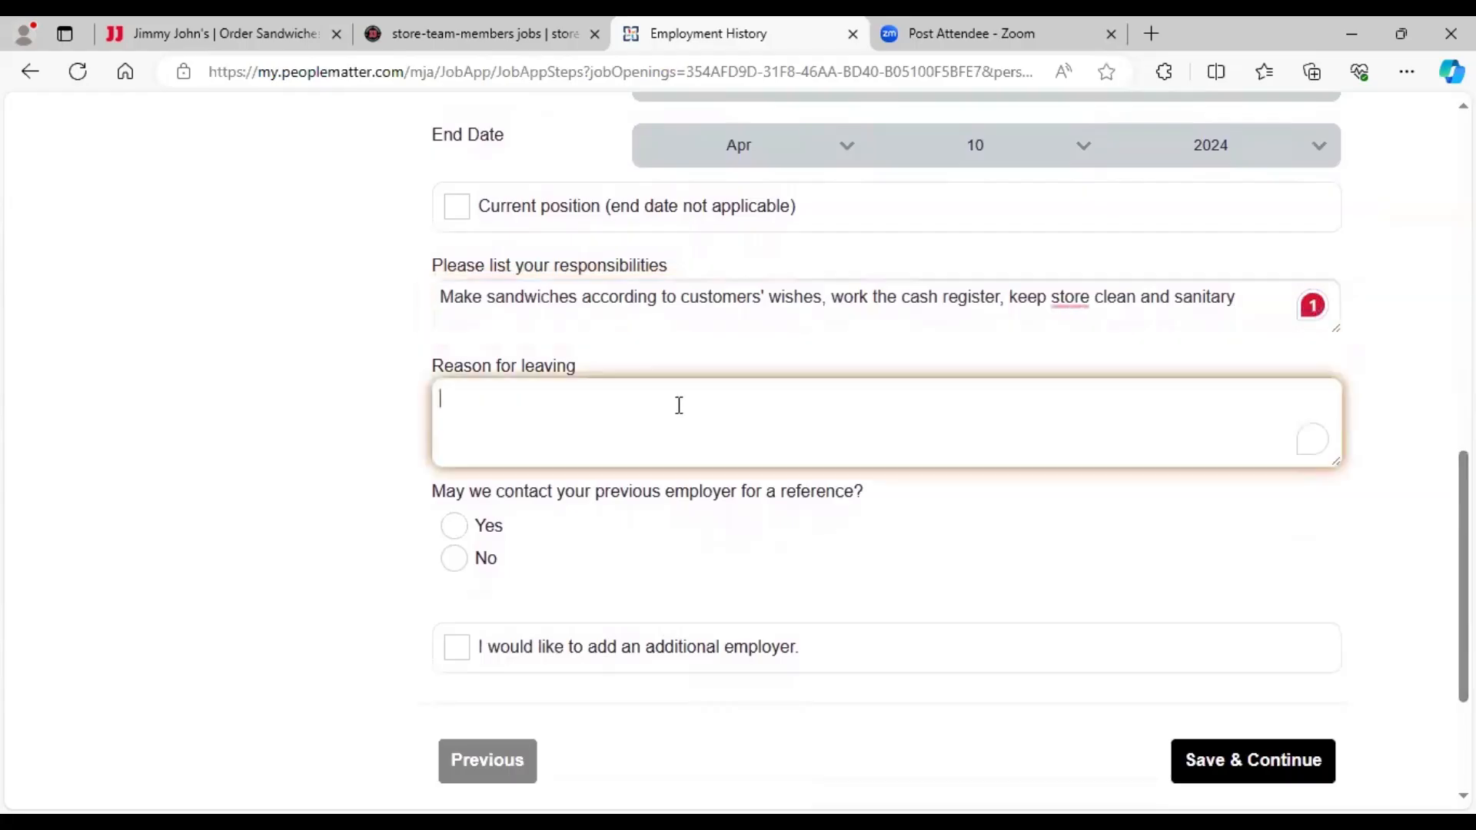
text(location)
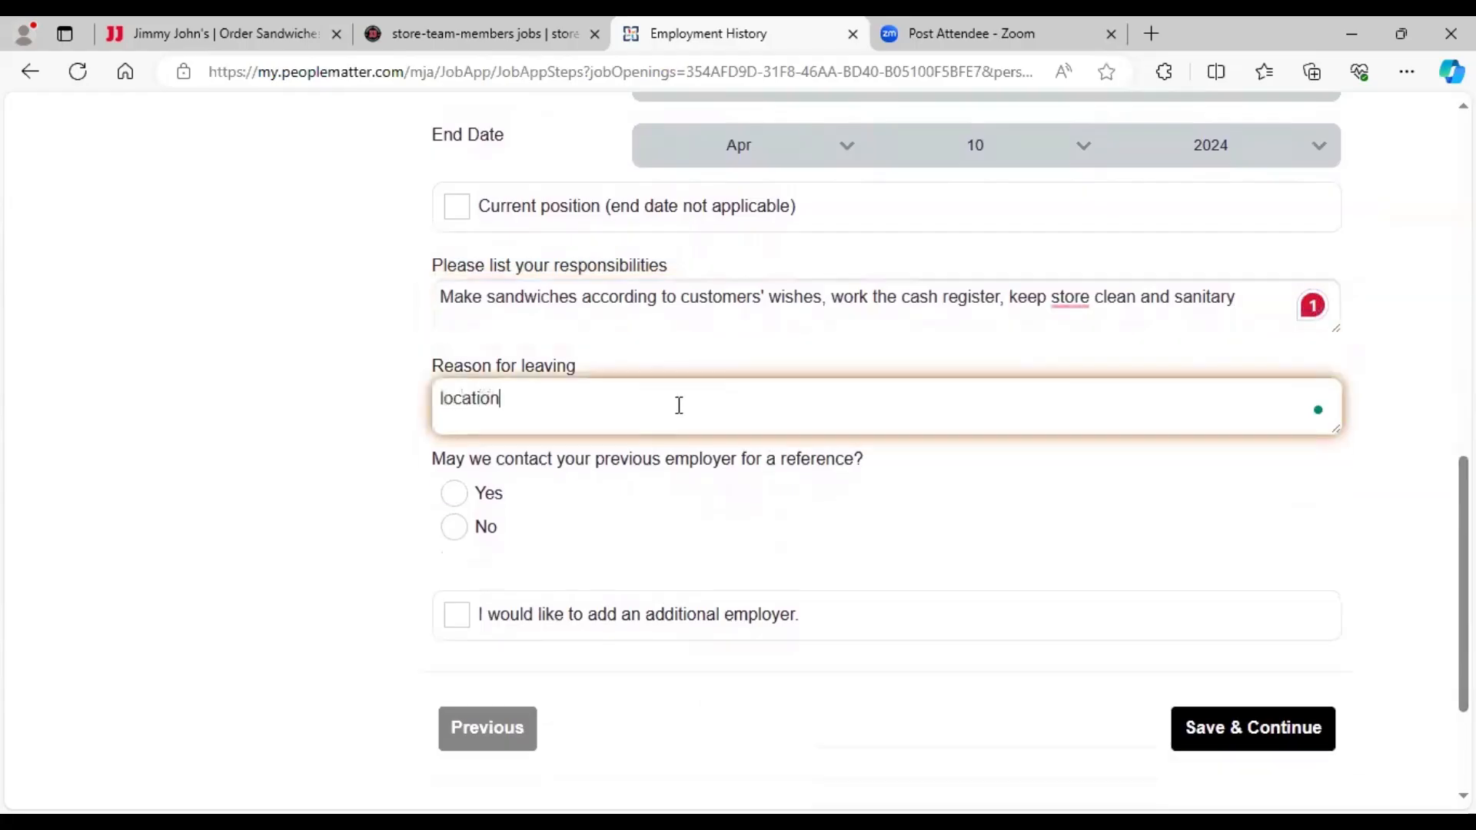
text( closed)
click(457, 495)
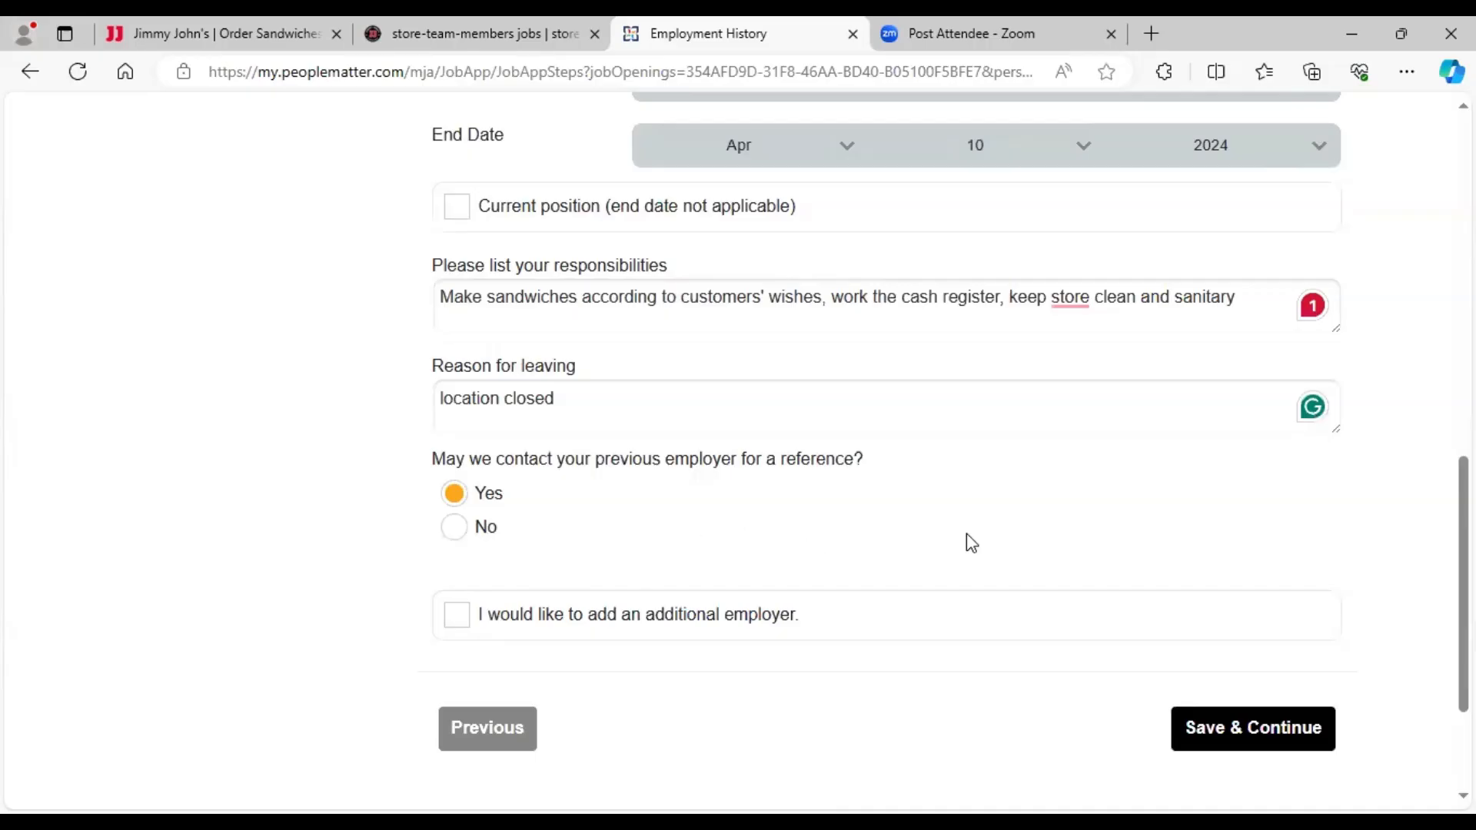
click(1220, 730)
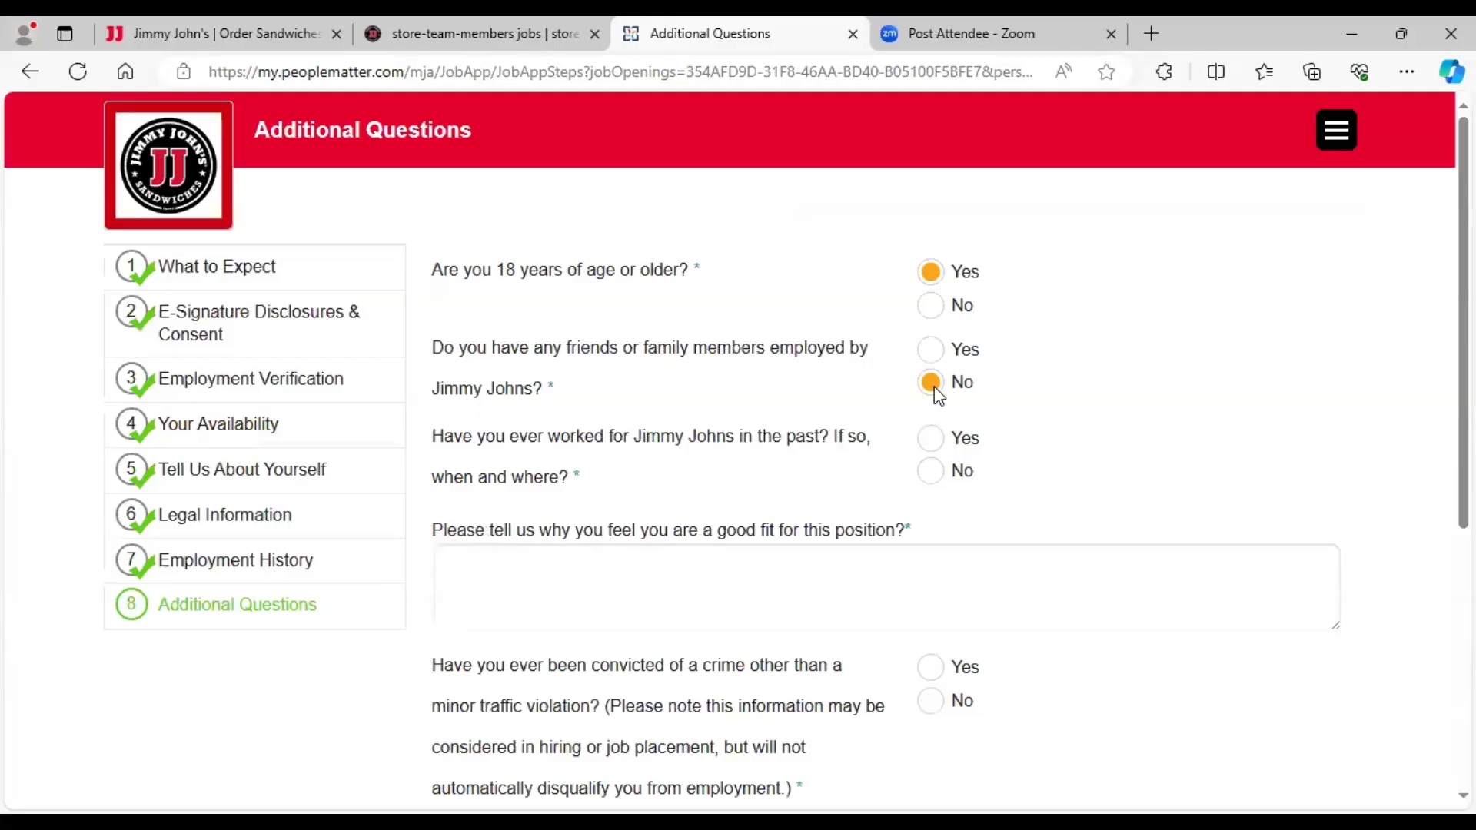
- Answer No to having previously worked for Jimmy Johns, then start the good-fit answer
click(931, 475)
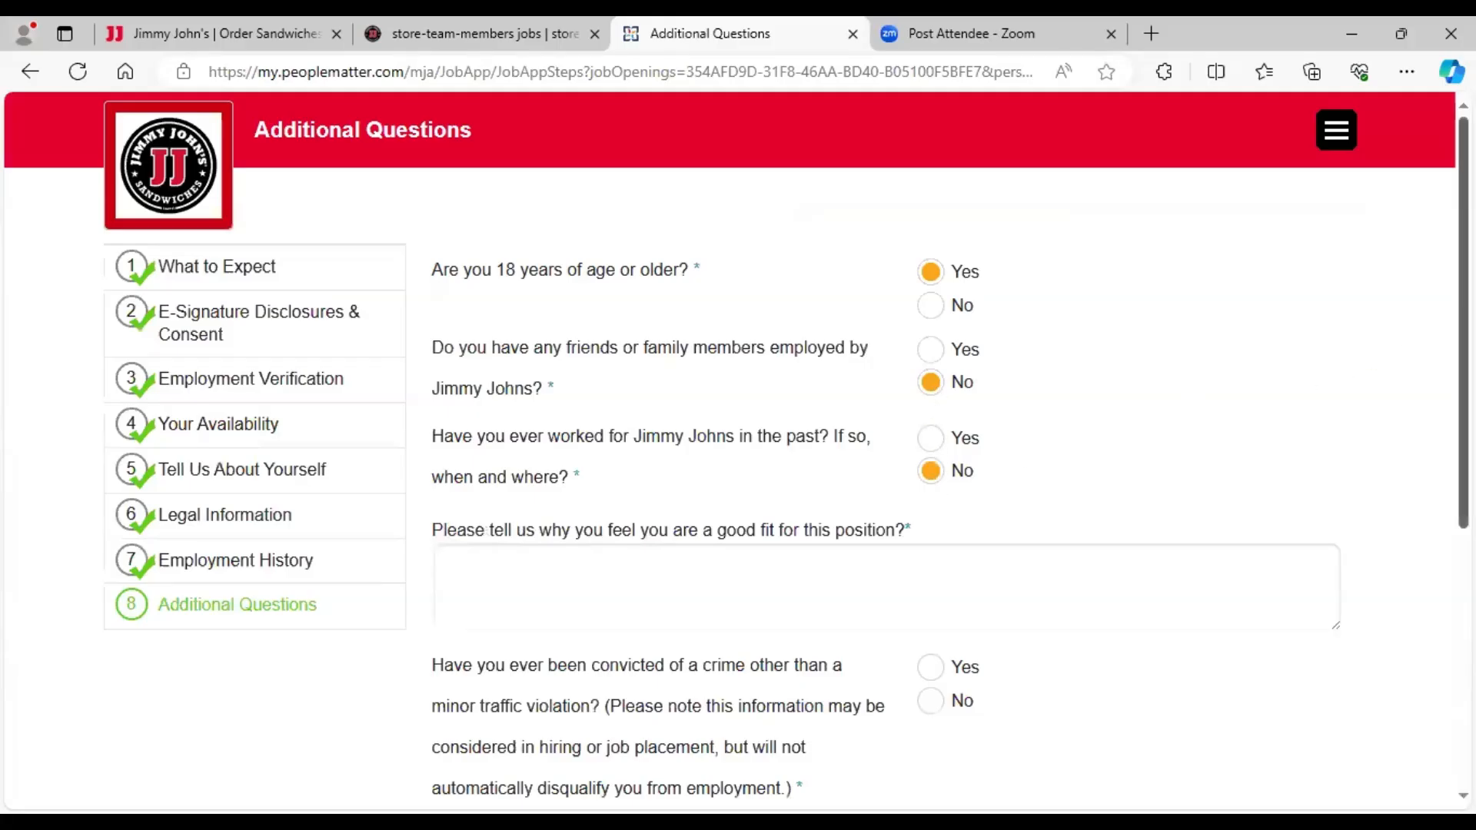
scroll(1436, 405, down, 3)
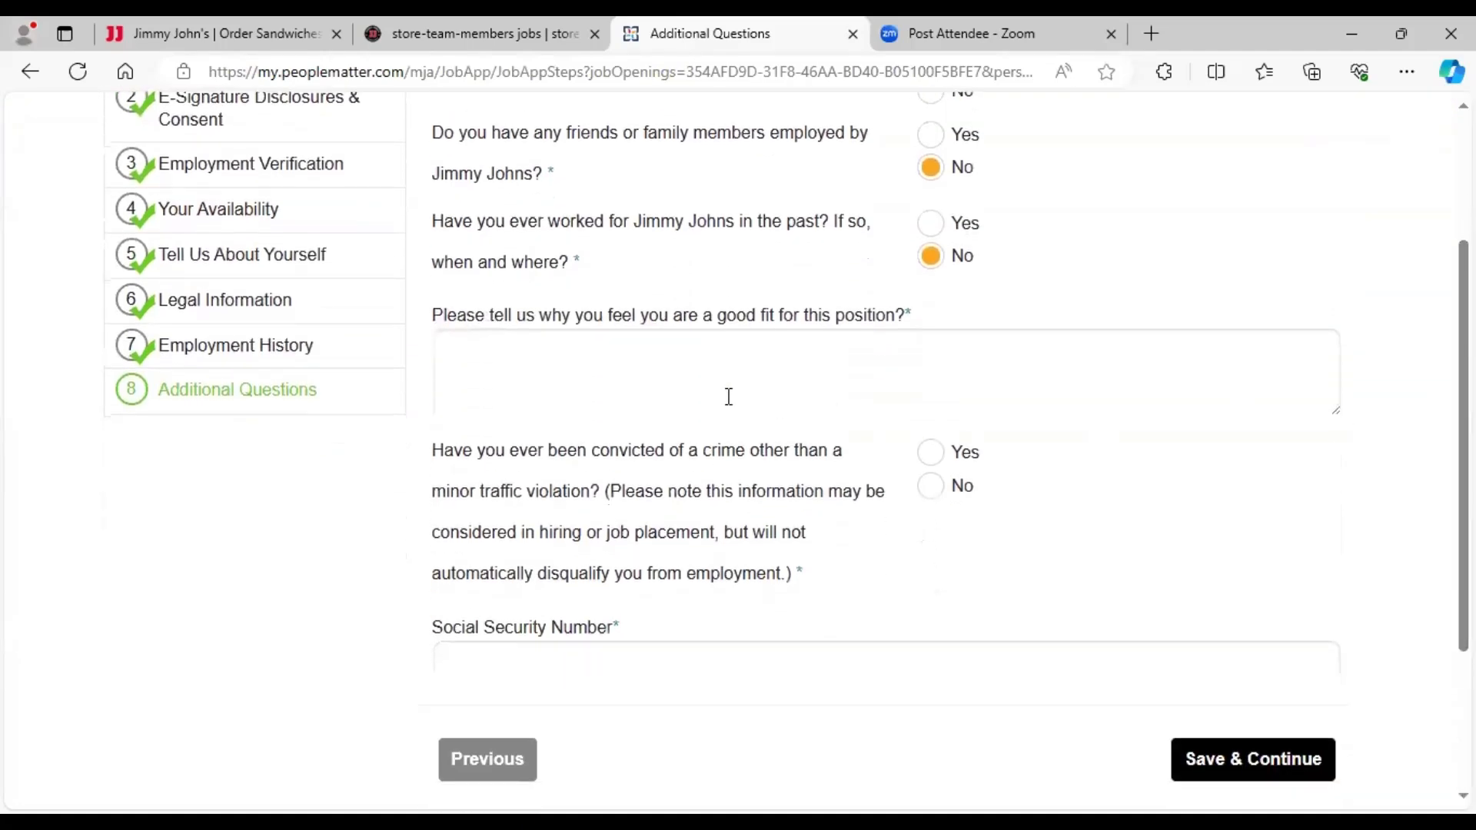
click(627, 360)
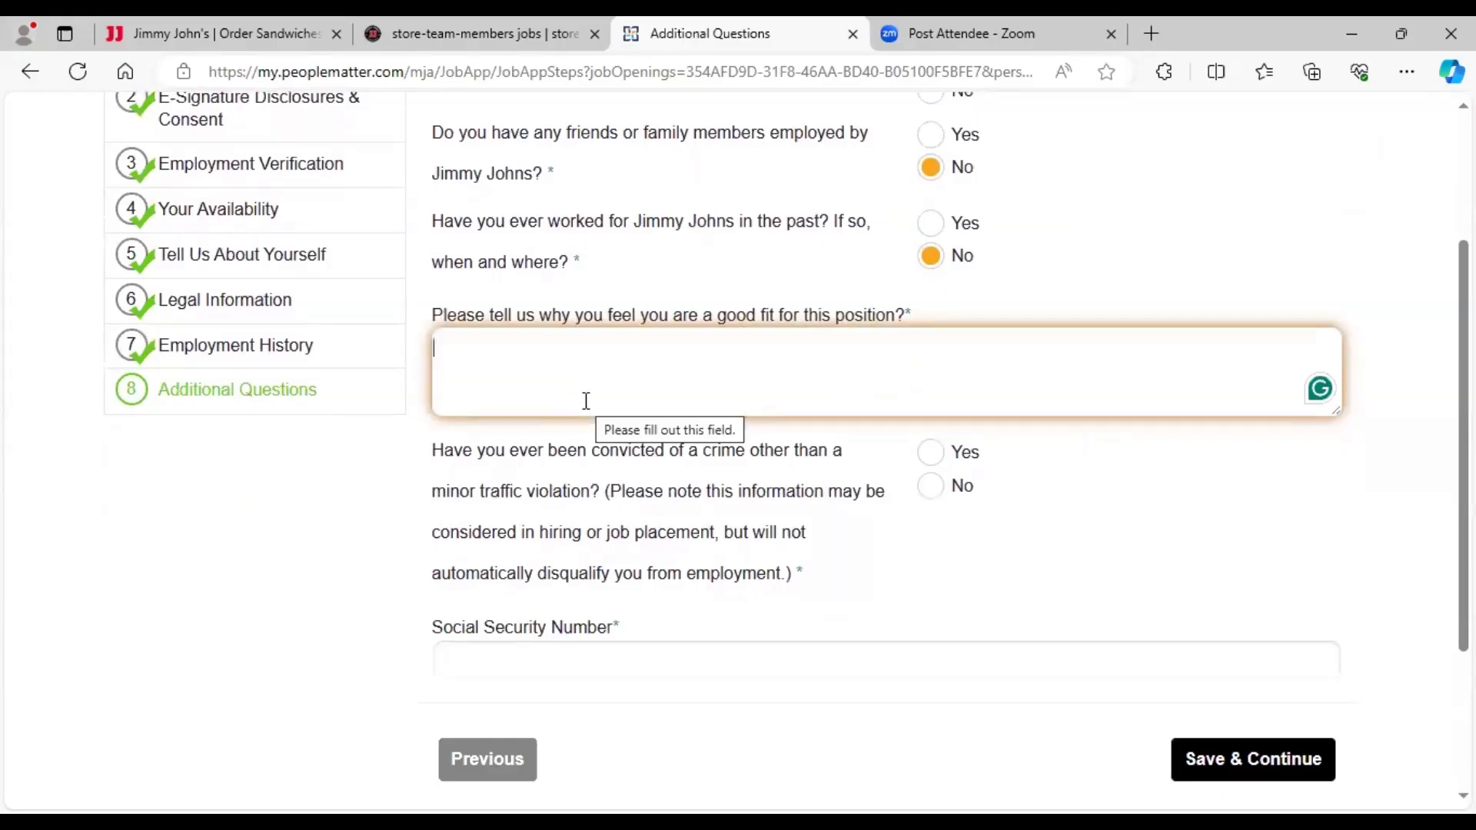
- Write the good-fit answer citing sandwich-store experience and customer service, ending 'sandwiches.', and answer No on convictions
text(I already)
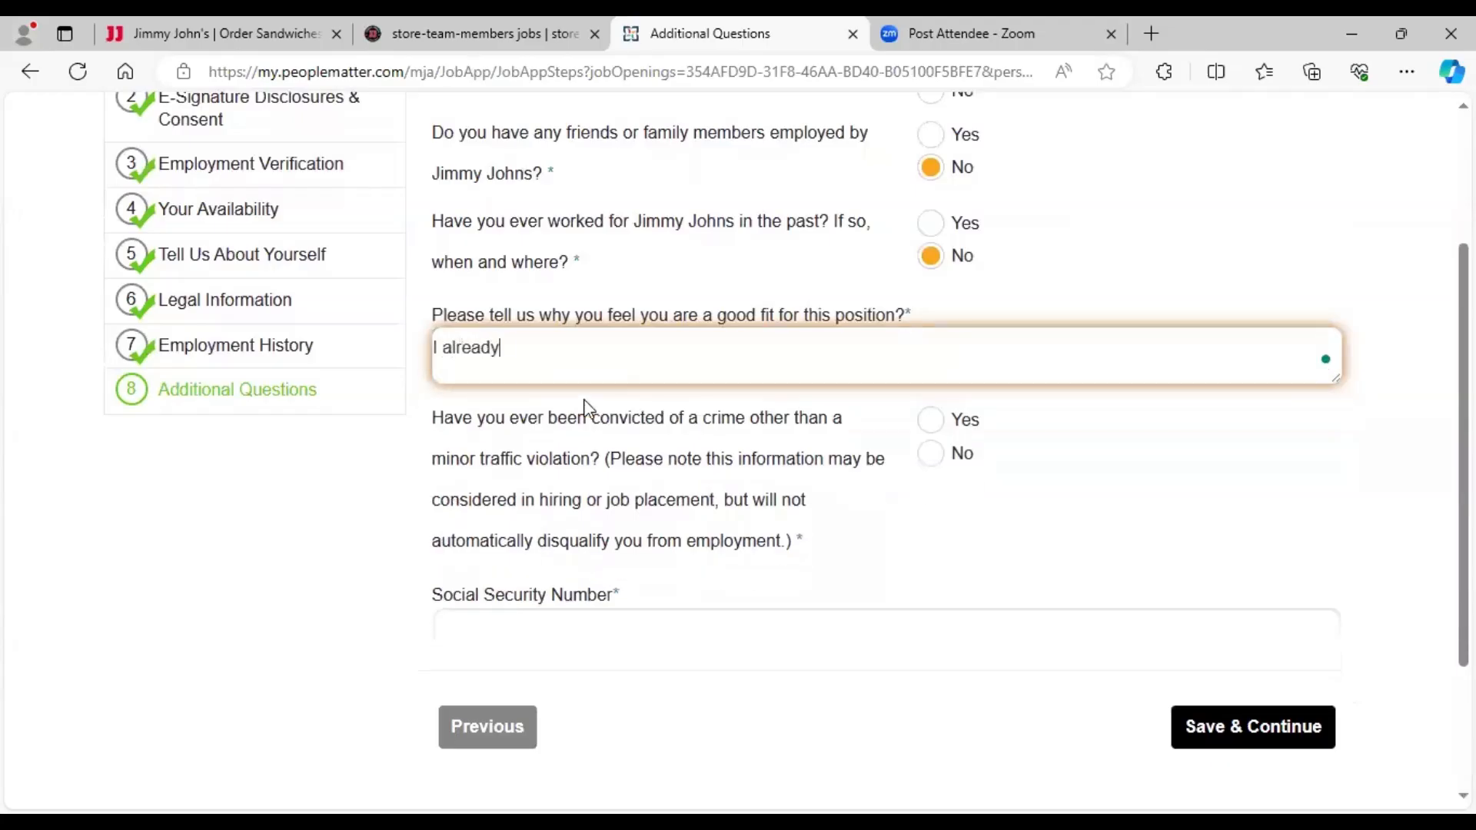
text( have experience)
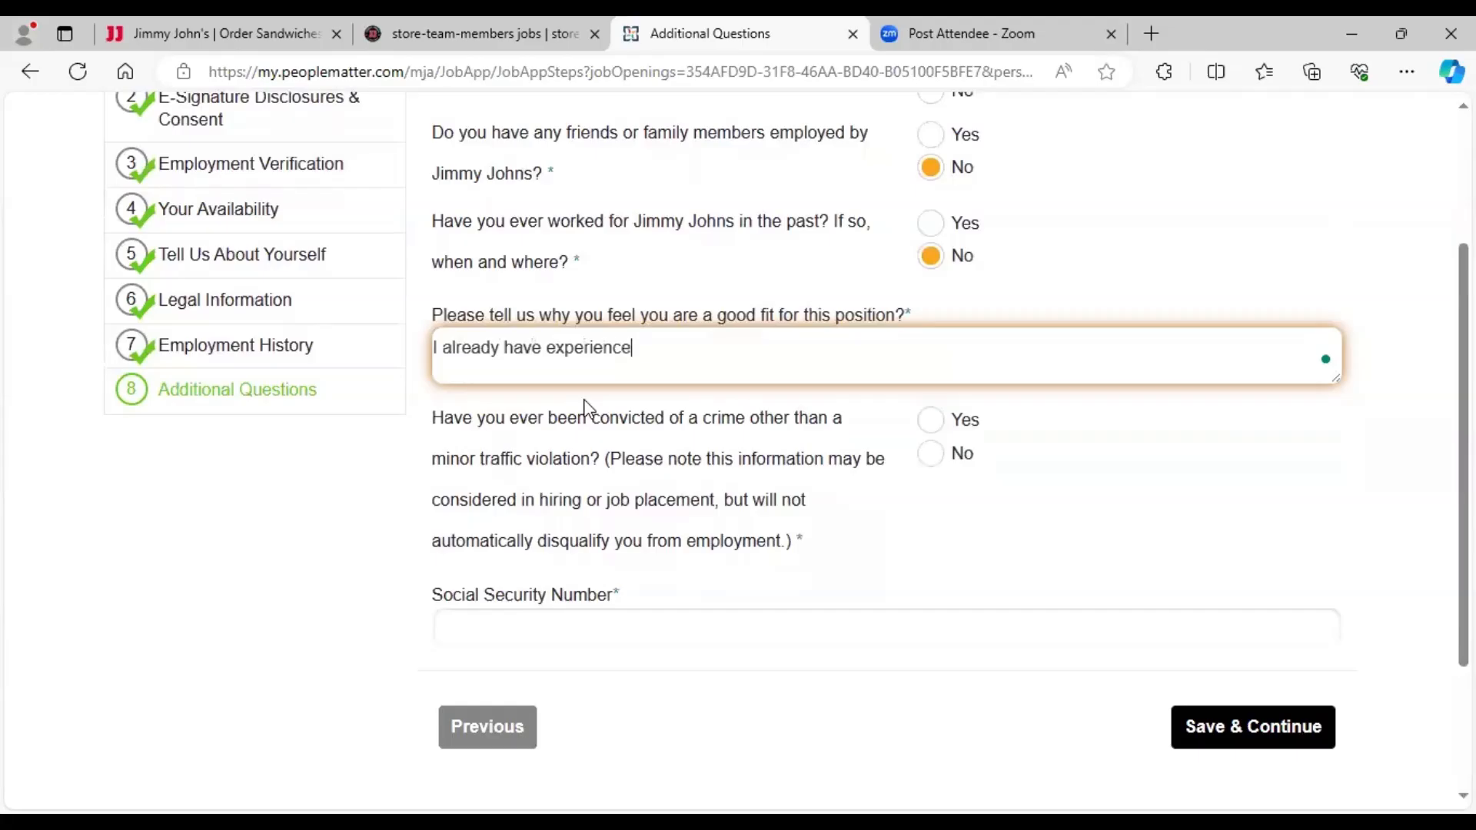
text( working in a sandw)
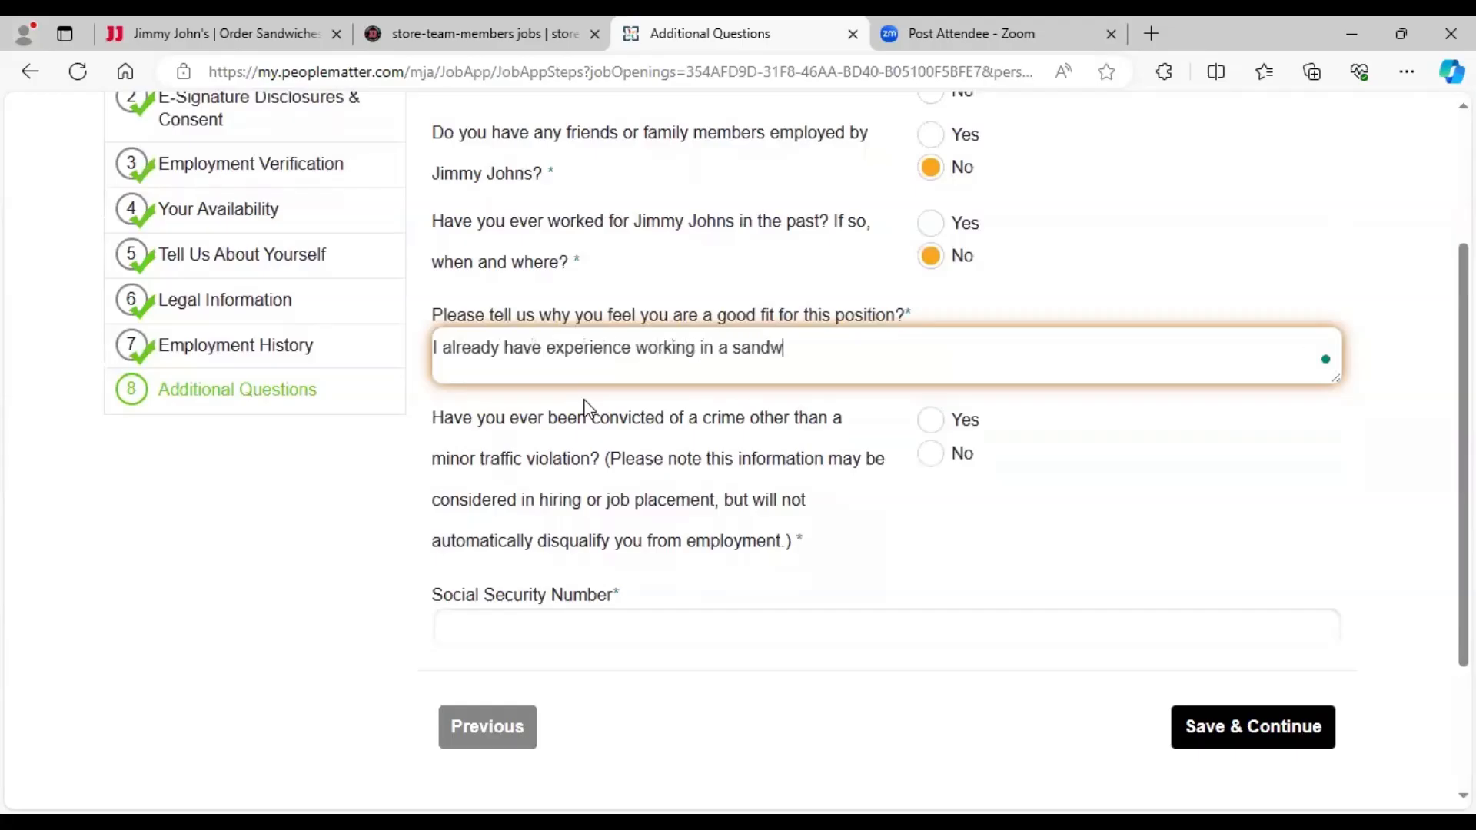
text(ich store.)
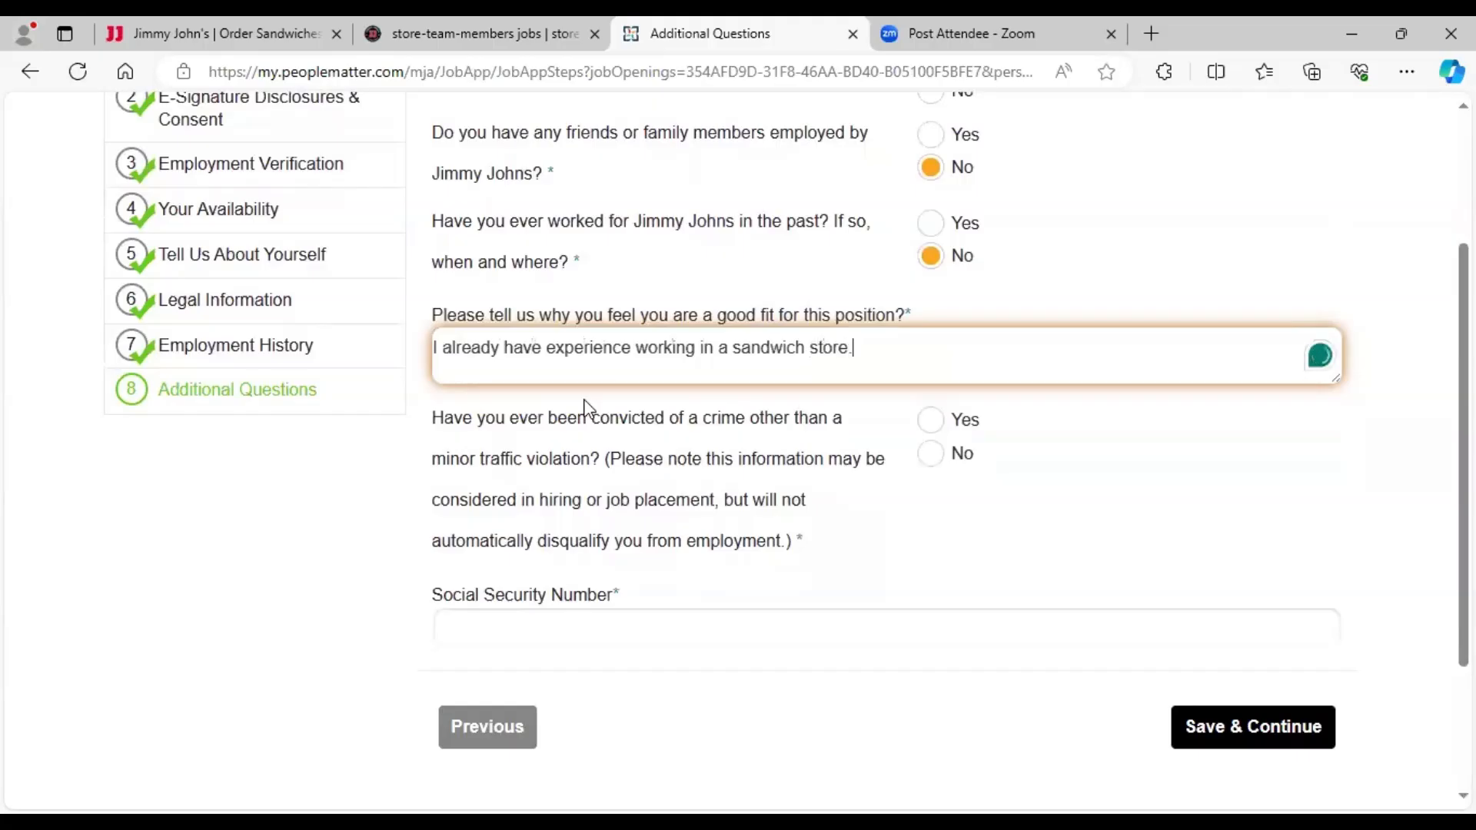
text( I lik)
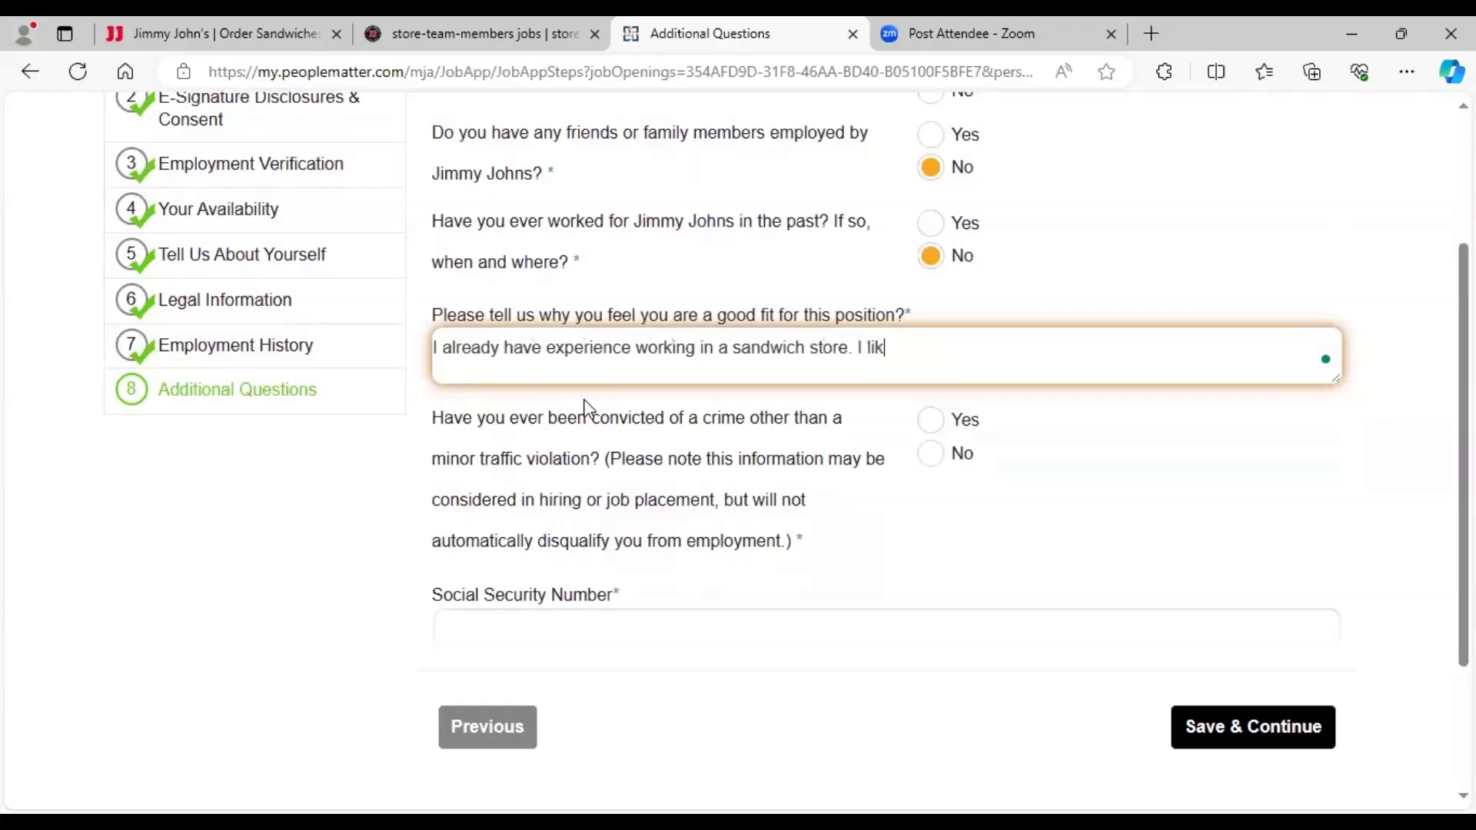
text(e working with the)
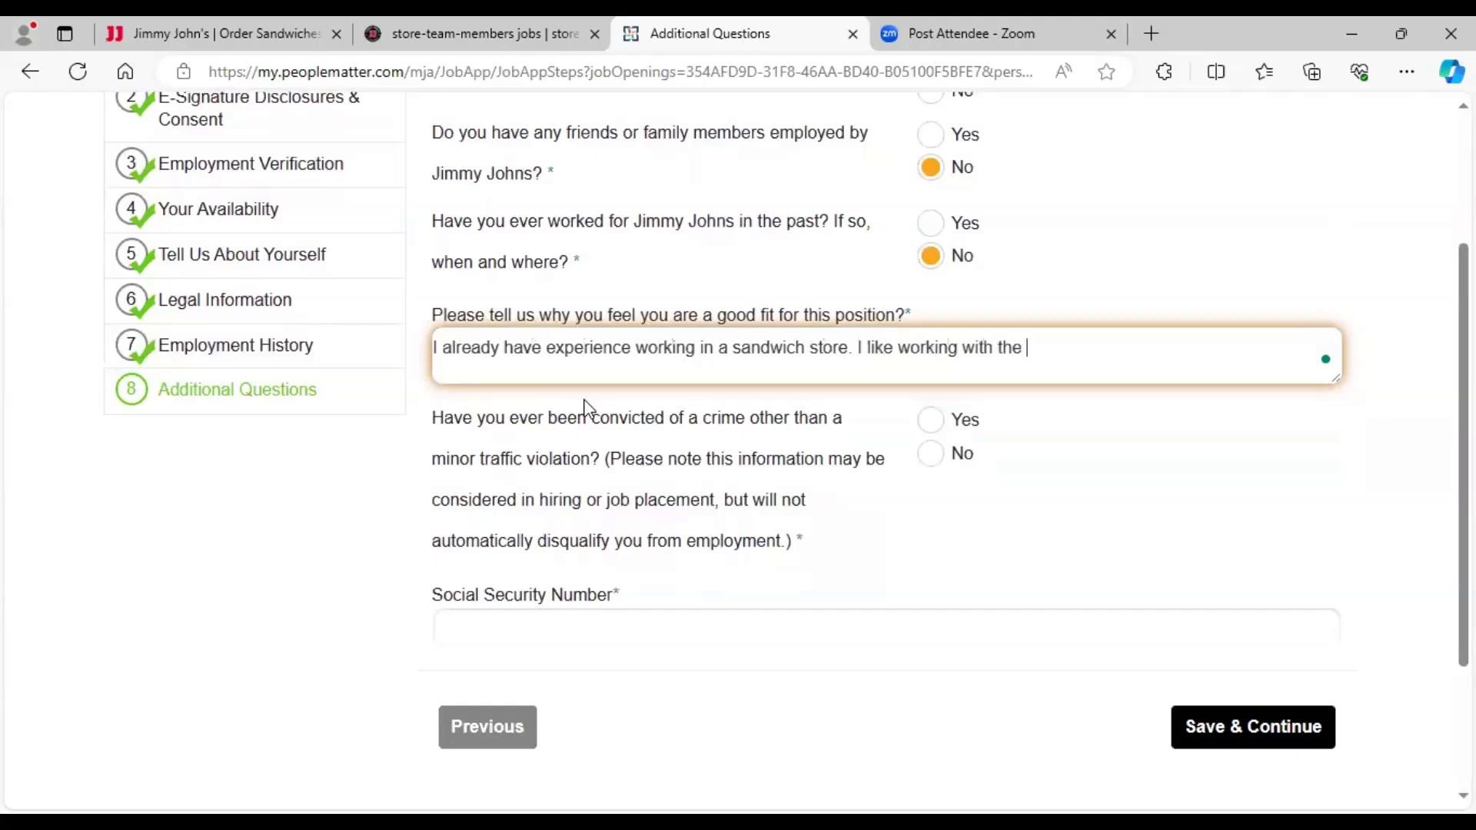
text( public an)
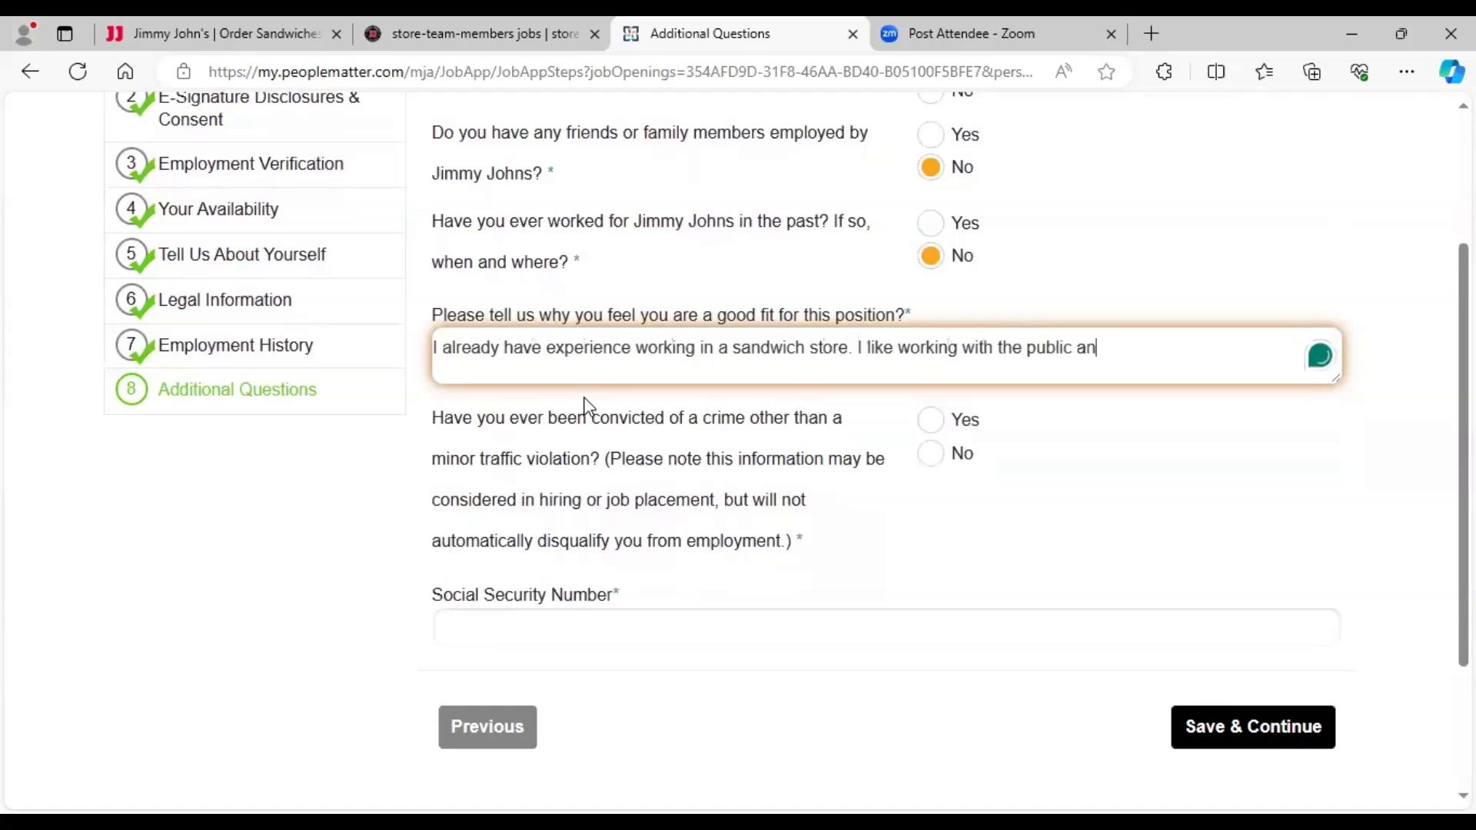
text(d prov)
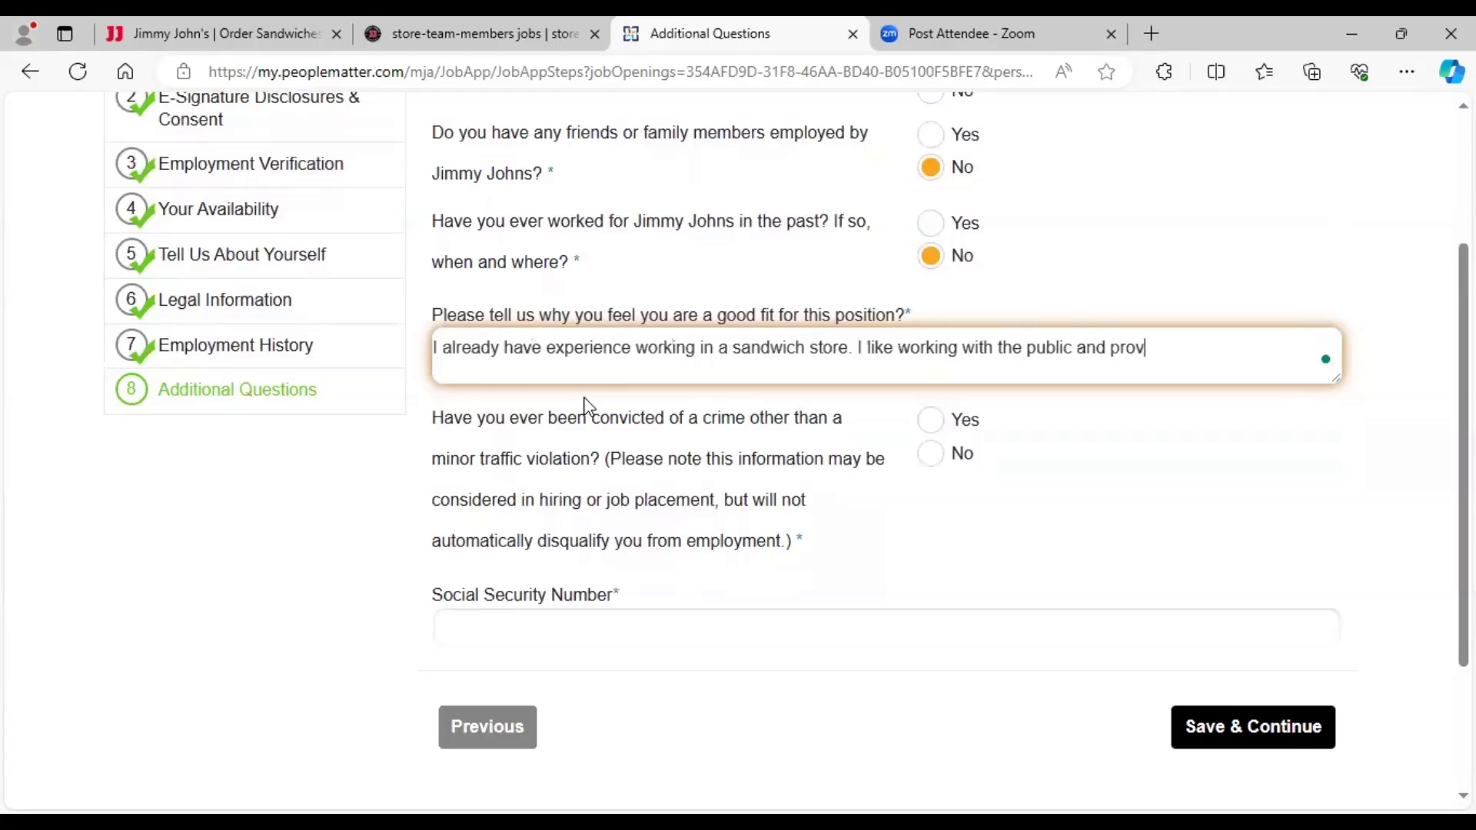
text(iding go)
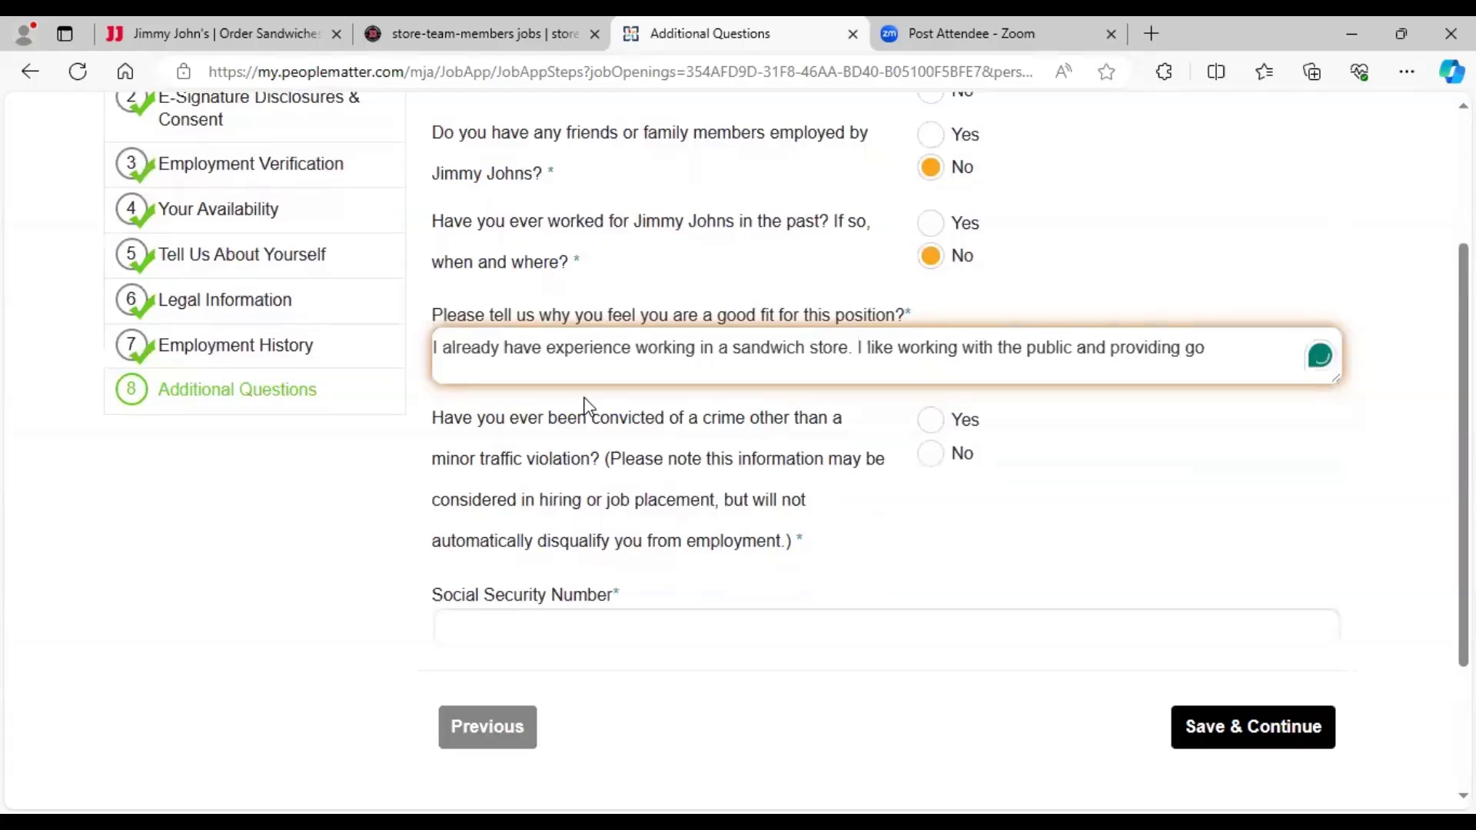
text(od custom)
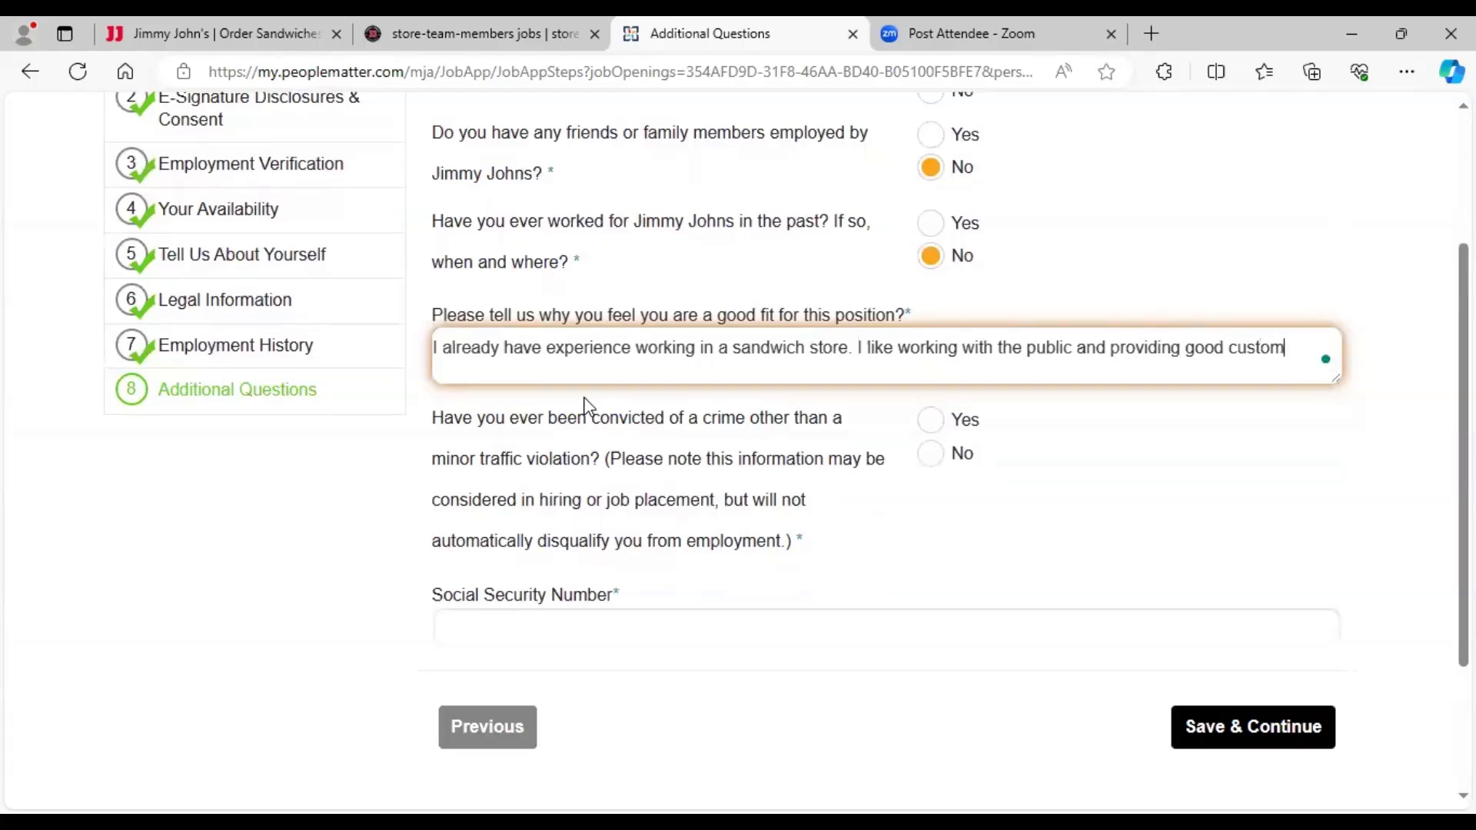
text(er service)
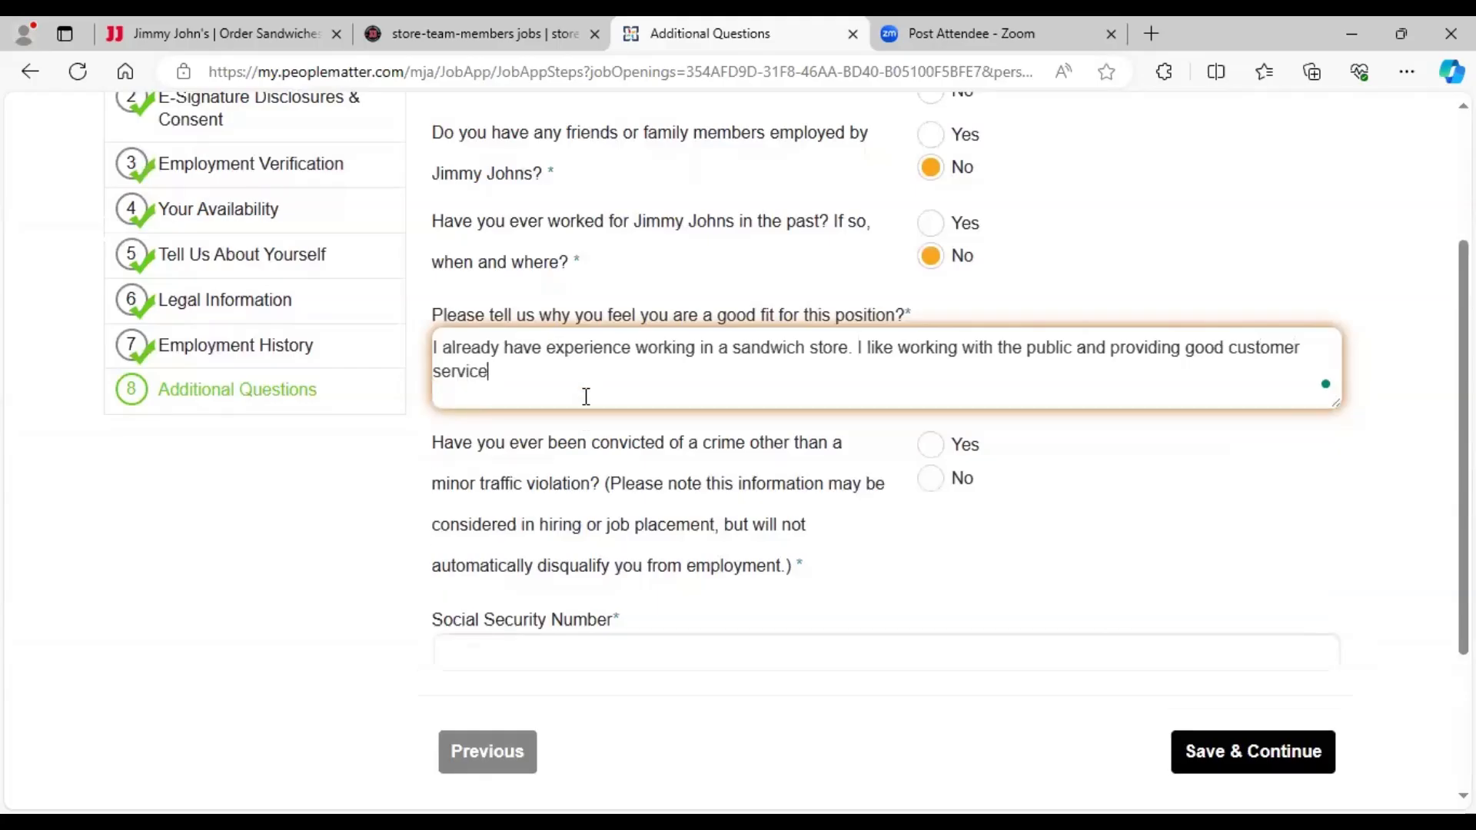
text(. I )
text(really like Jimmy John's prod)
text(ts)
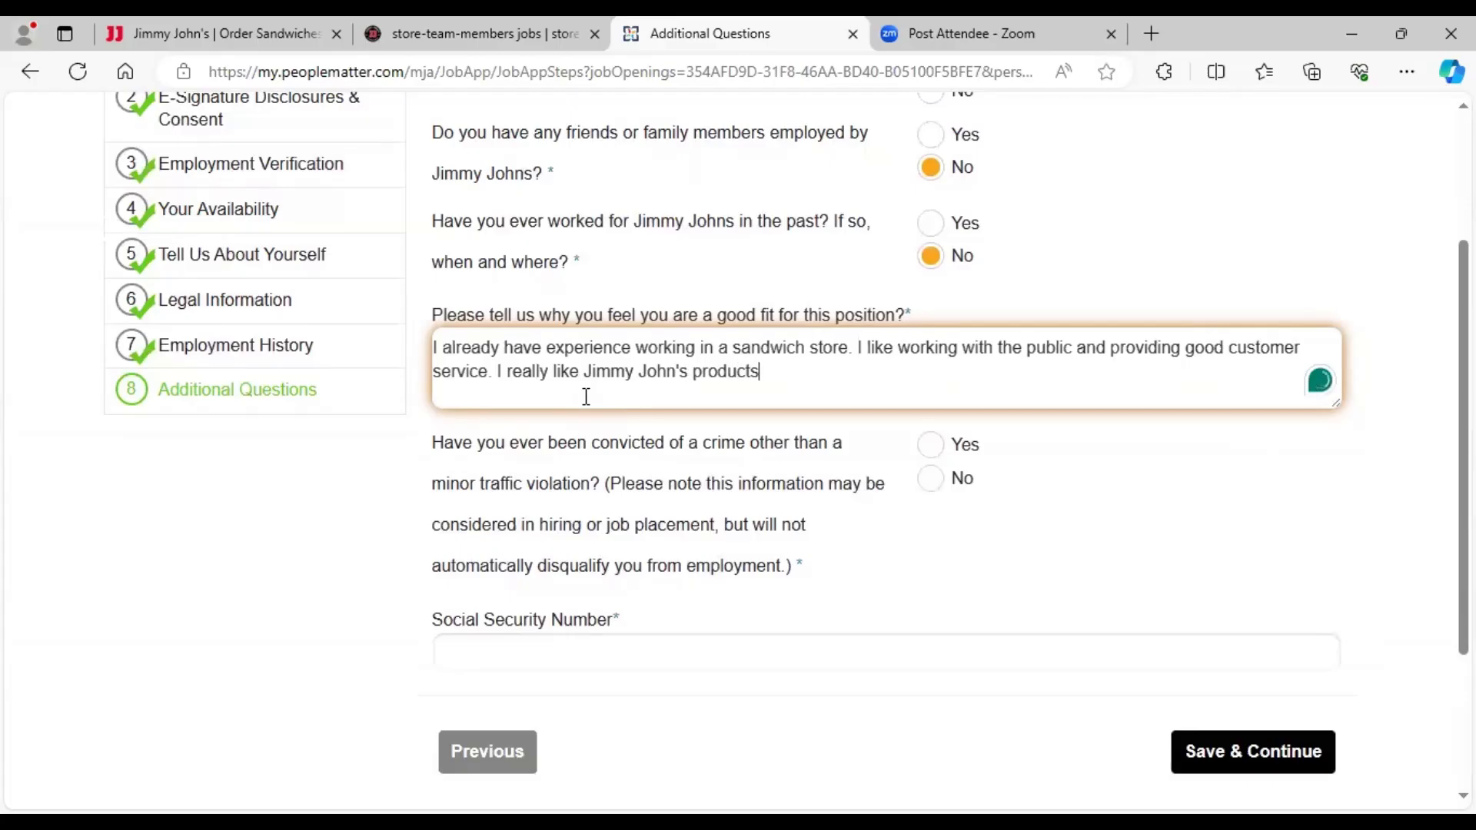
key(BackSpace)
key(BackSpace)
key(BackSpace)
key(BackSpace)
key(BackSpace)
key(BackSpace)
key(BackSpace)
key(BackSpace)
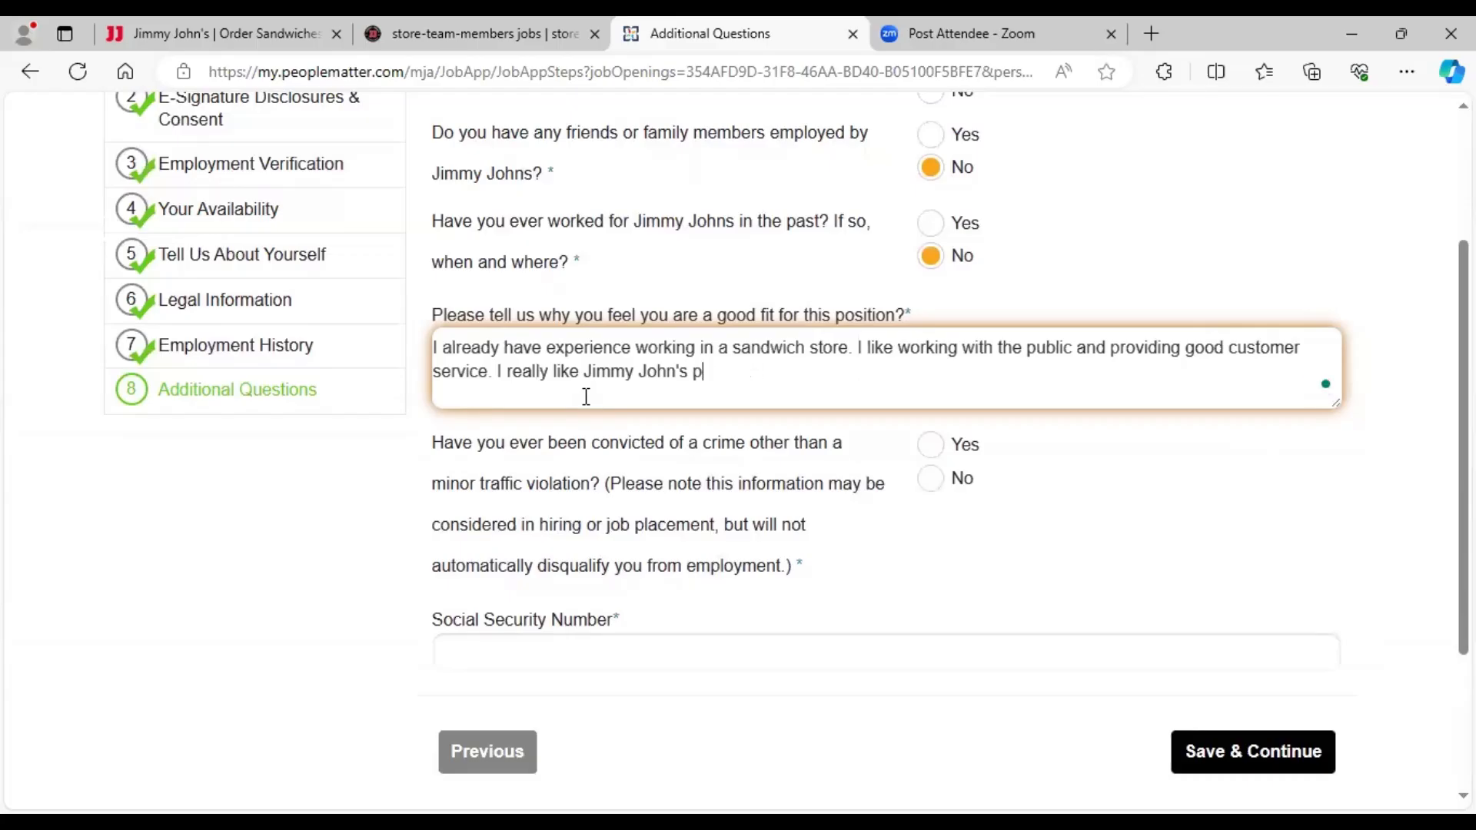
text(sandwiches.)
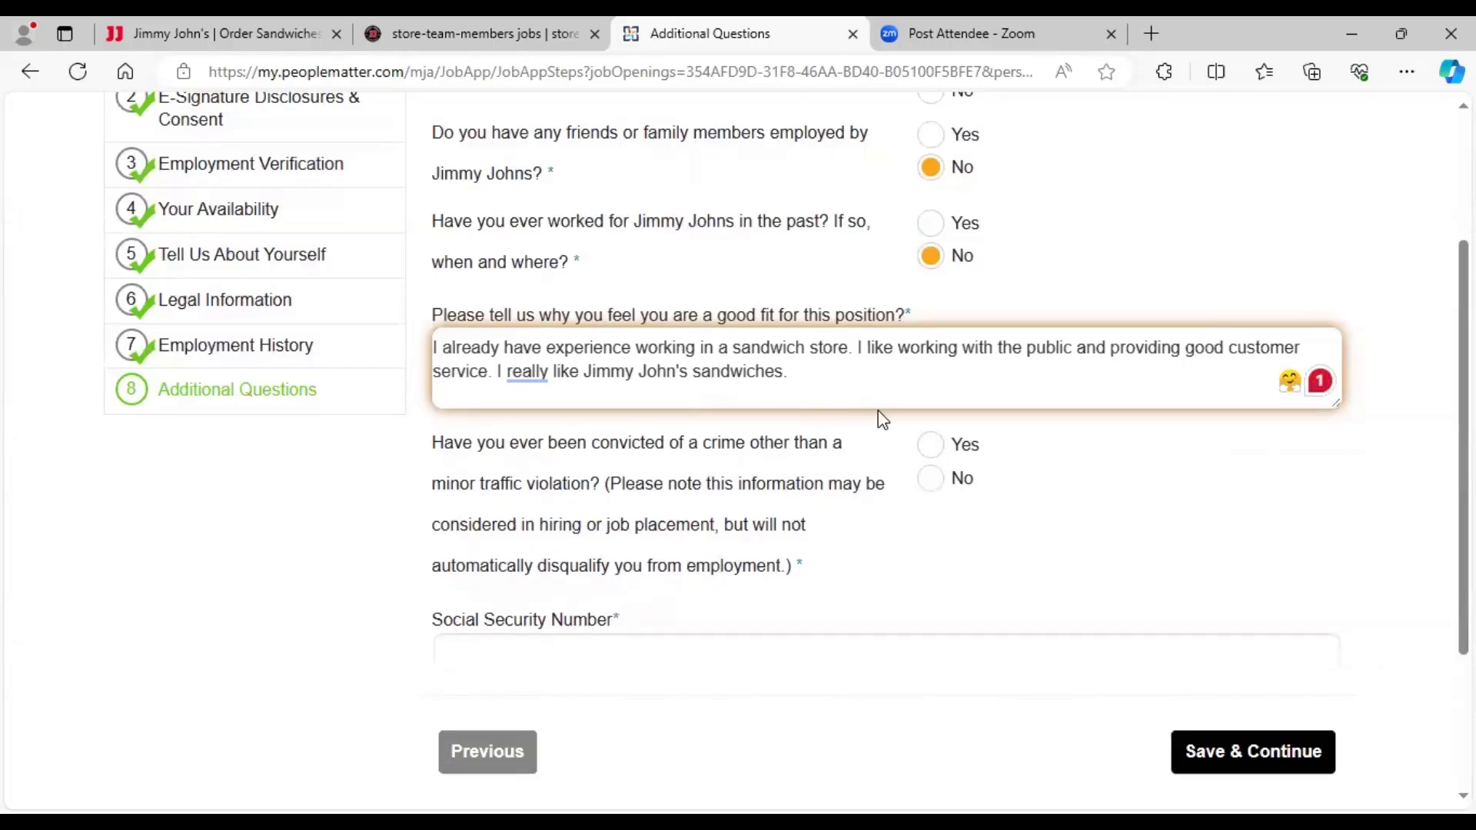
click(931, 482)
- Enter a placeholder Social Security Number and save the additional answers
scroll(932, 481, down, 2)
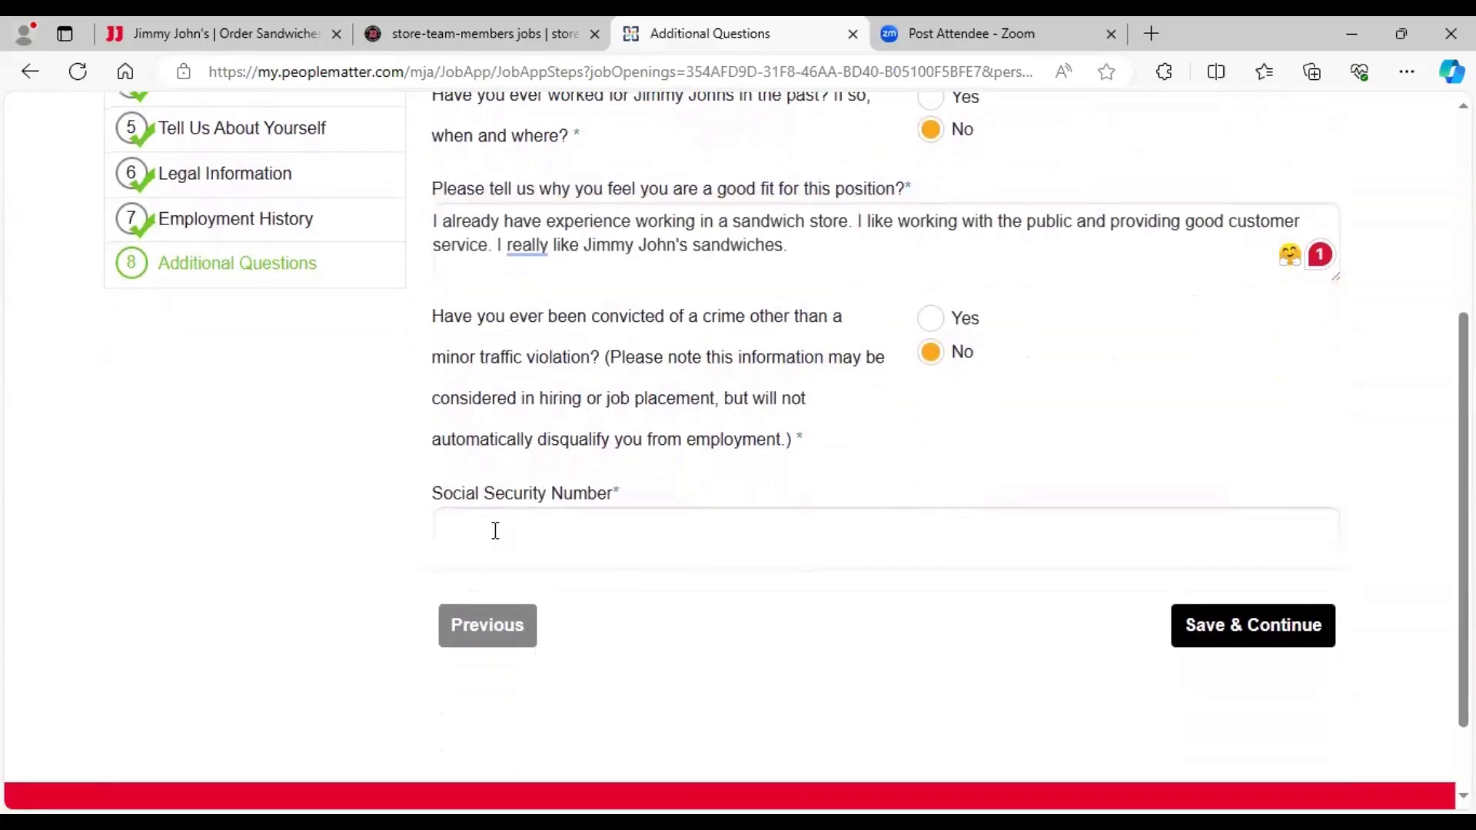
click(495, 530)
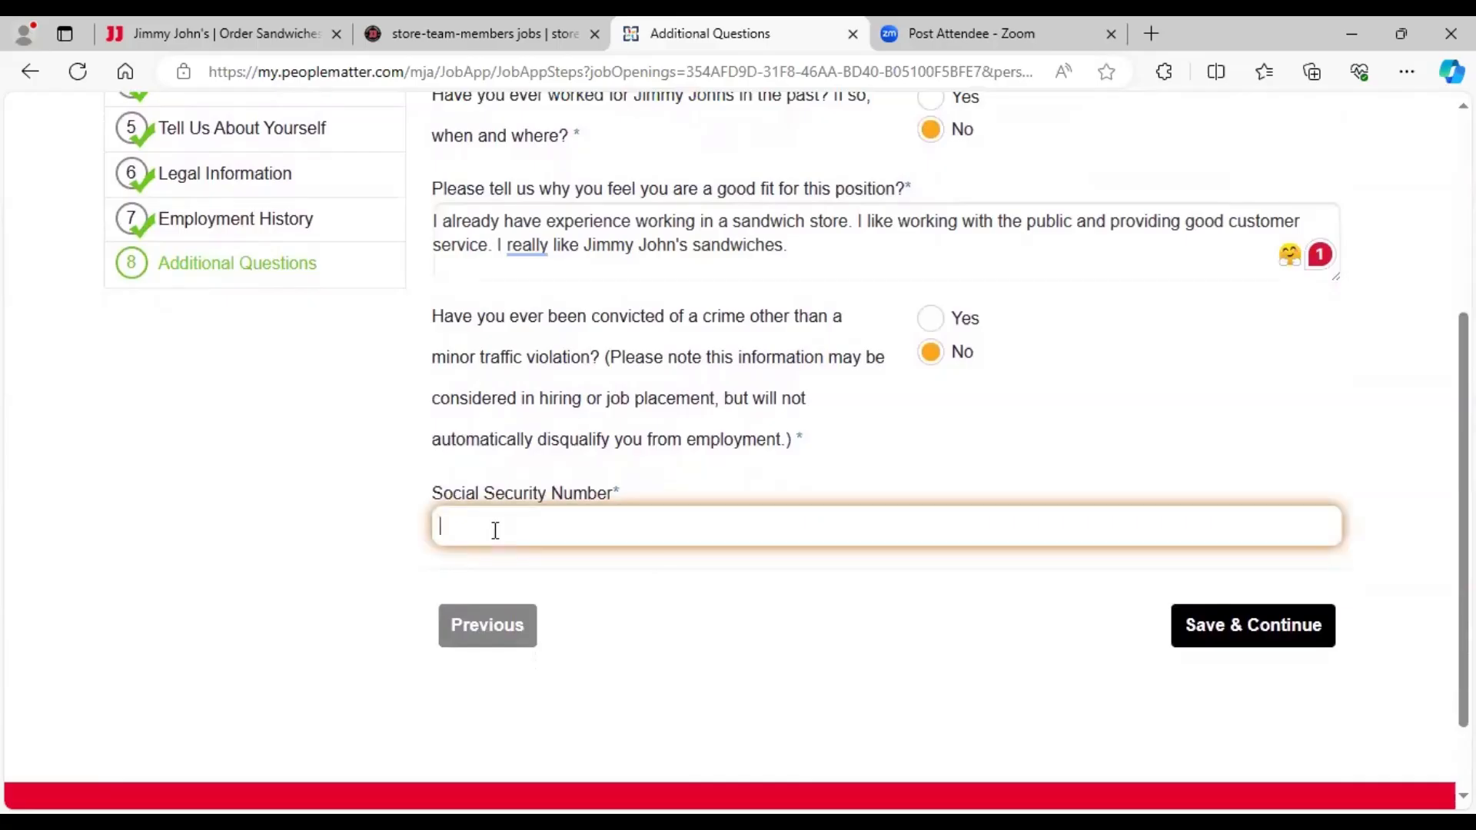
text(000-00-0000)
click(1241, 632)
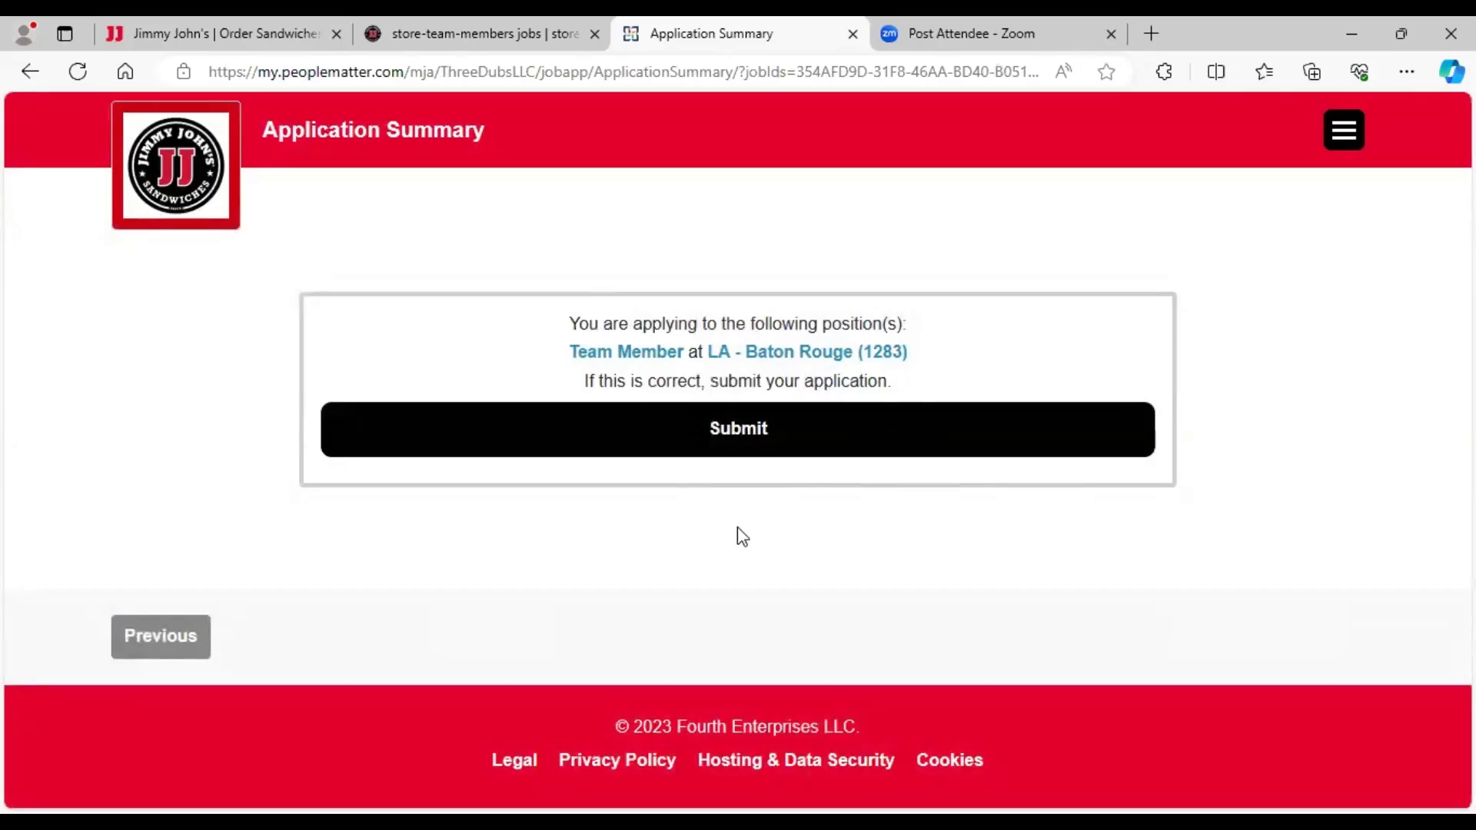
- Submit the Team Member application for LA - Baton Rouge (1283) from the summary page
click(725, 430)
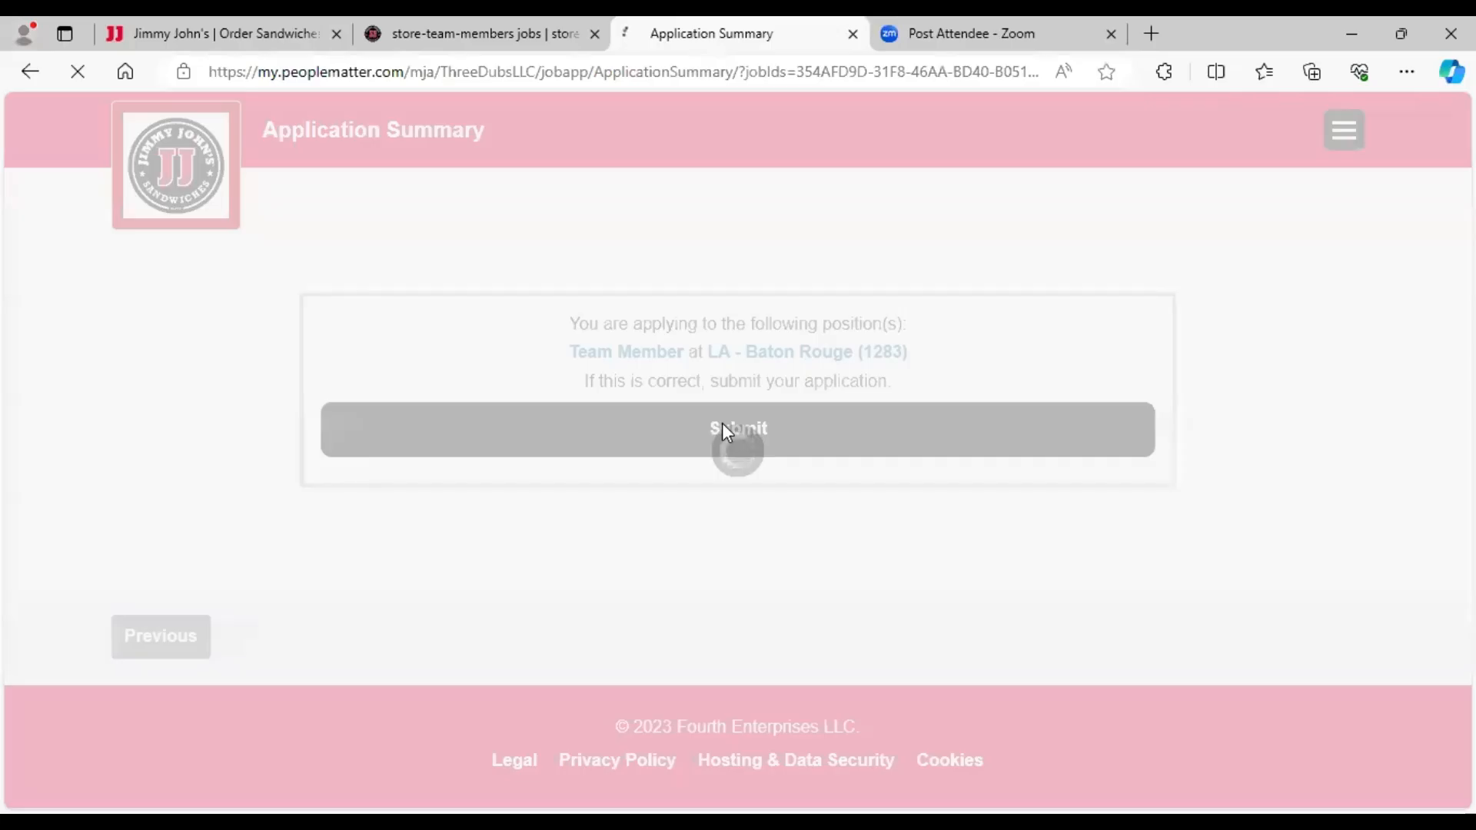